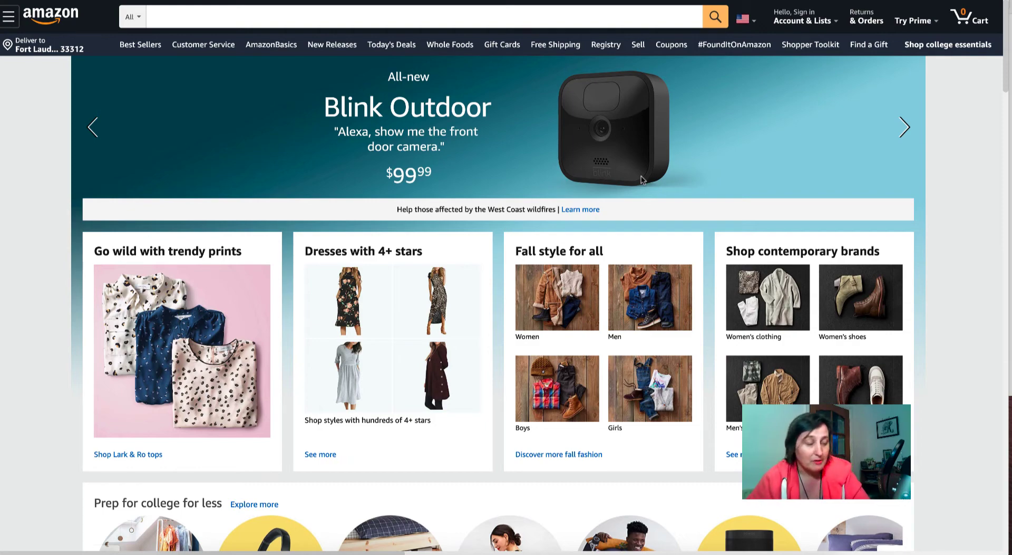
Step: Search Amazon for 'word search large print for seniors' using the autocomplete suggestion
left_click(197, 15)
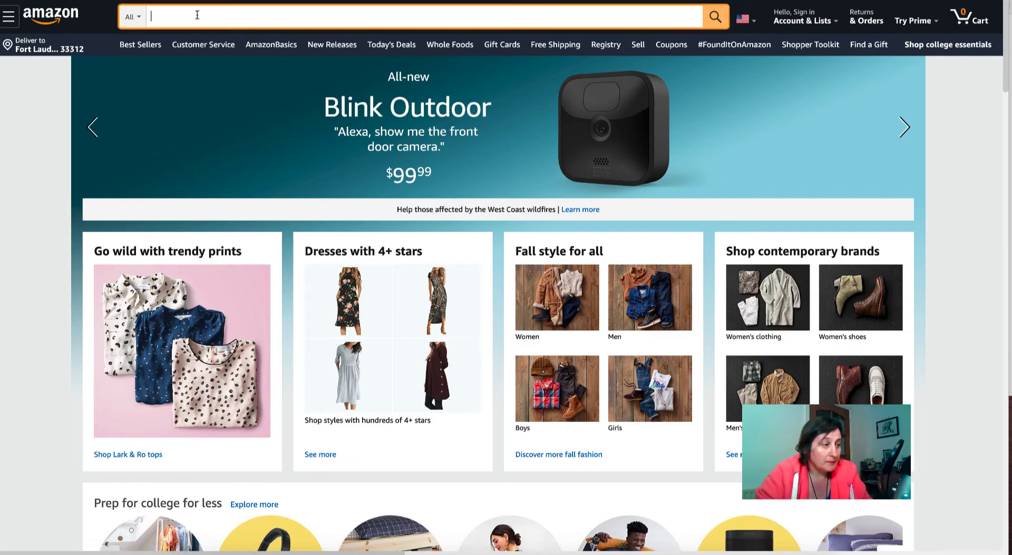
type("w")
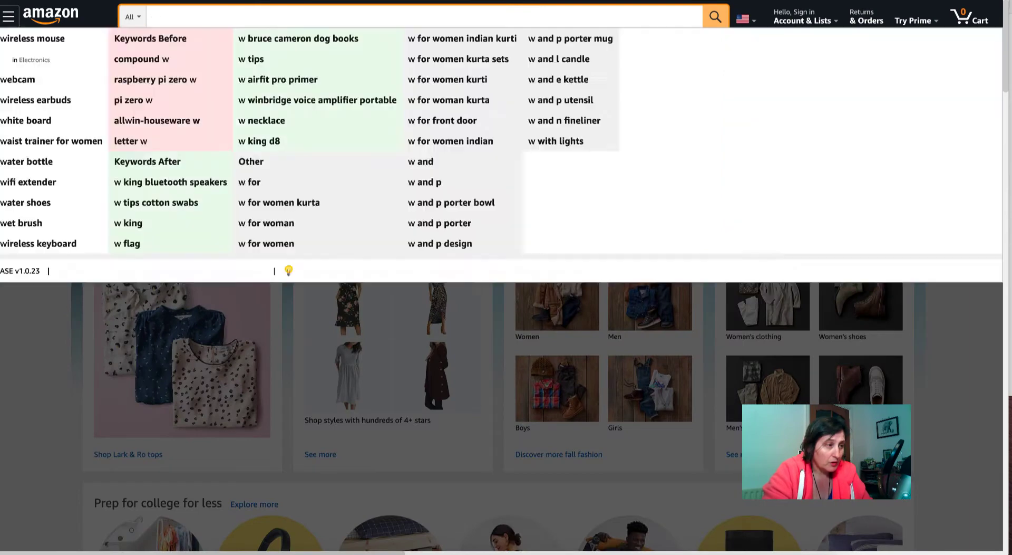
type("ord")
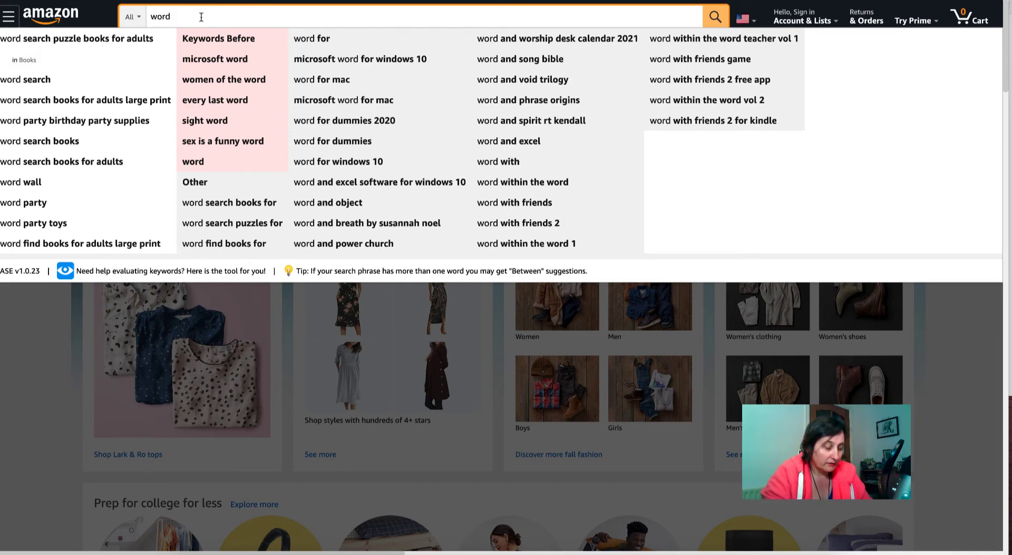
type("se")
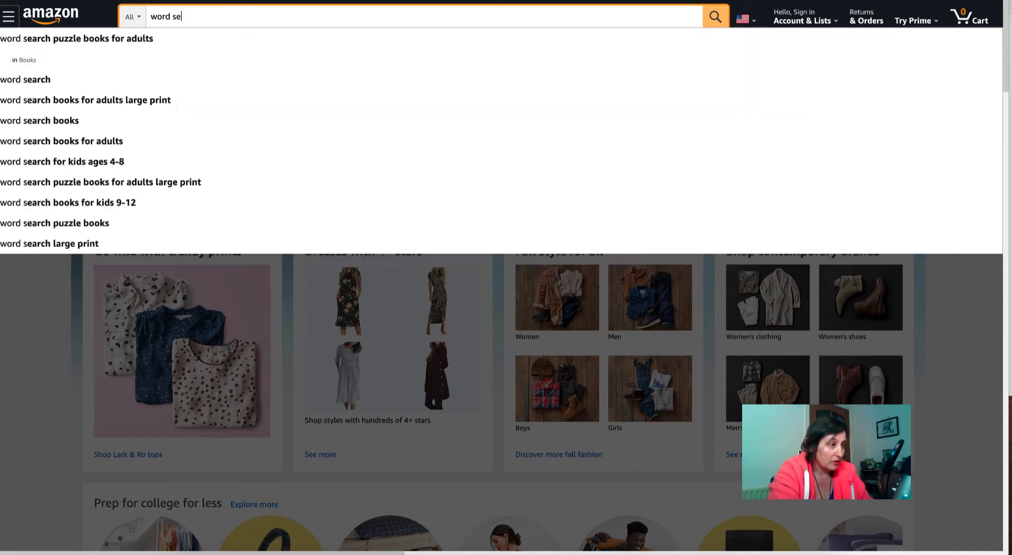
scroll(161, 29, "down", 1)
scroll(161, 29, "up", 1)
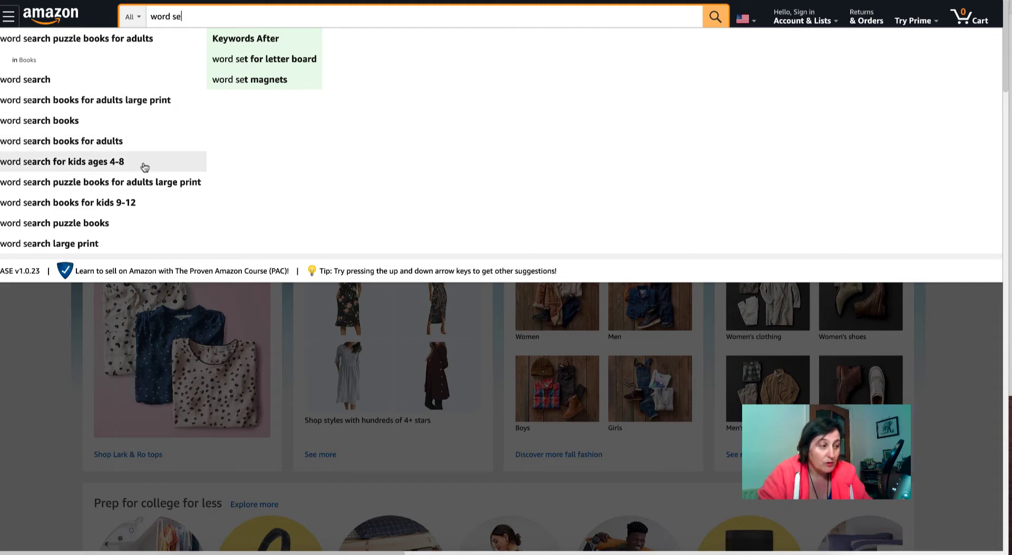
type("arch")
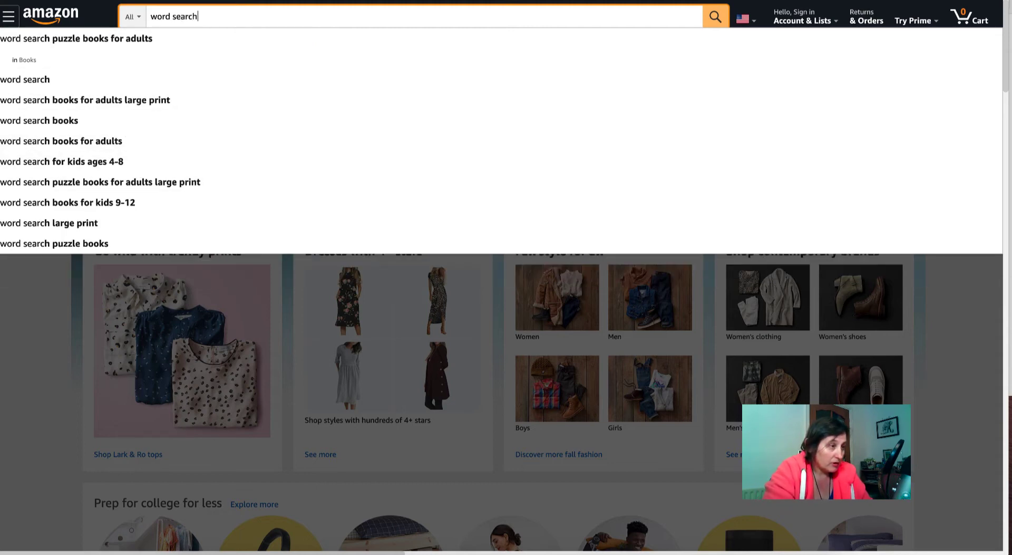
type(" d")
key("BackSpace")
type("for ")
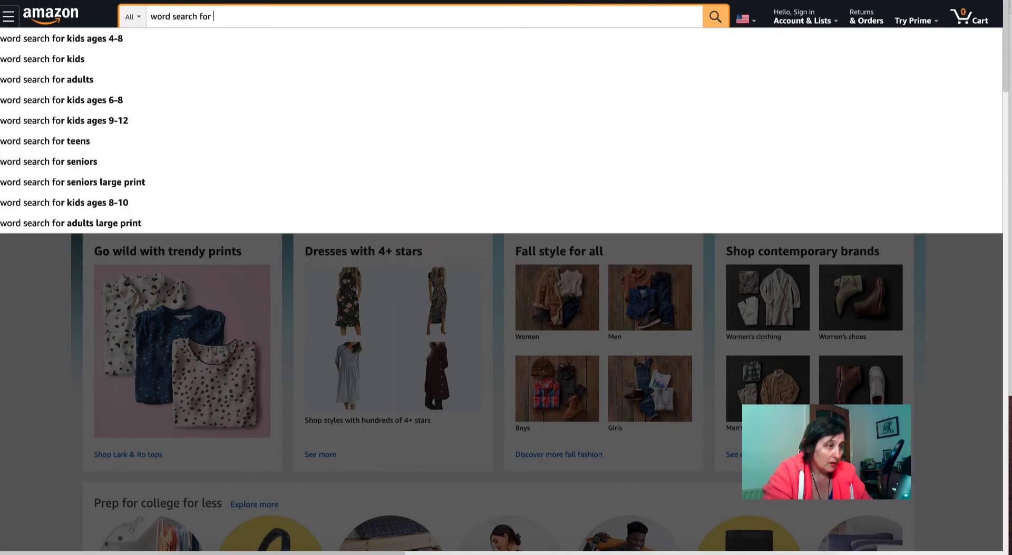
type("sen")
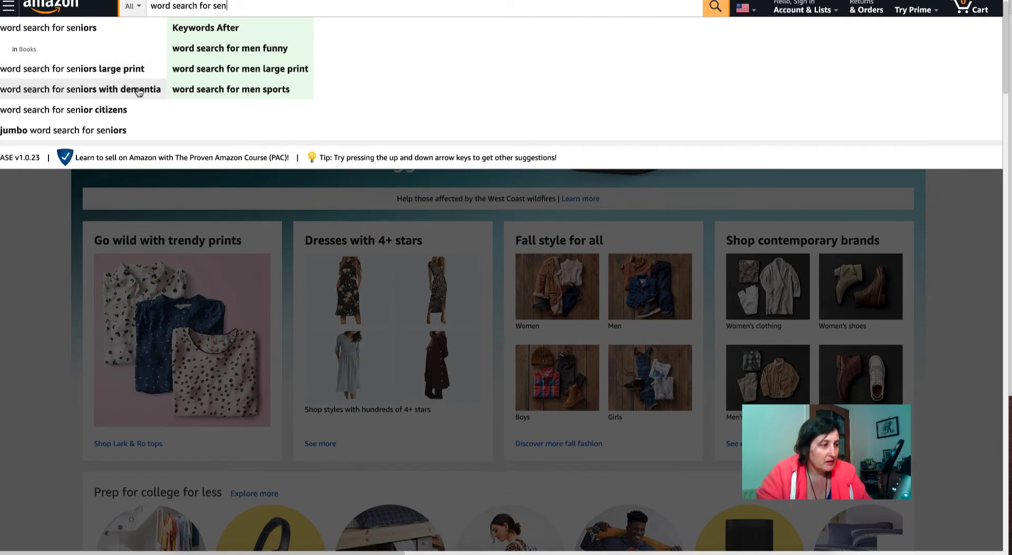
key("BackSpace")
key("BackSpace")
key("BackSpace")
key("BackSpace")
key("BackSpace")
key("BackSpace")
key("BackSpace")
key("BackSpace")
key("BackSpace")
key("BackSpace")
key("BackSpace")
key("BackSpace")
left_click(166, 141)
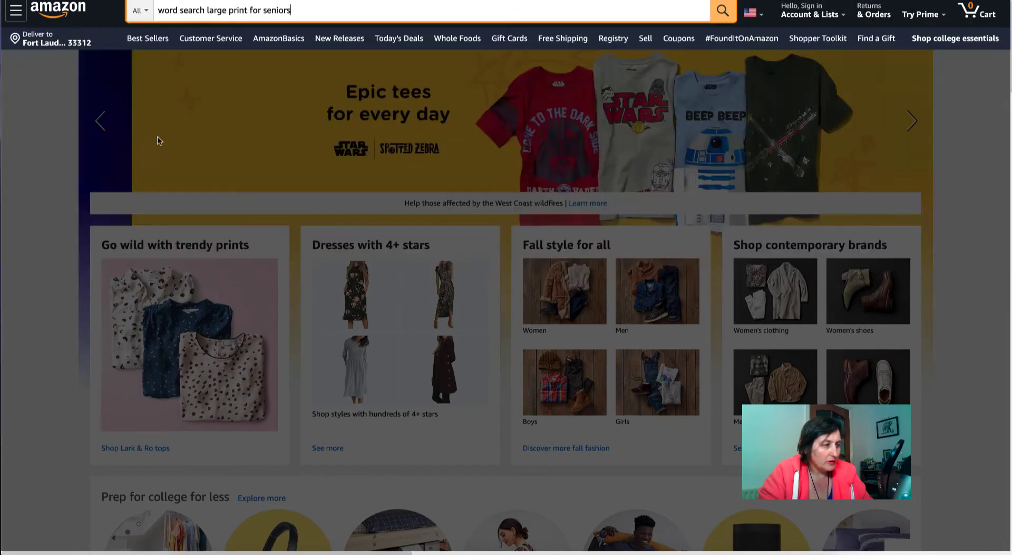
Step: Extend the query to 'word search large print for seniors with dementia' and run it
scroll(331, 136, "down", 1)
scroll(331, 136, "up", 1)
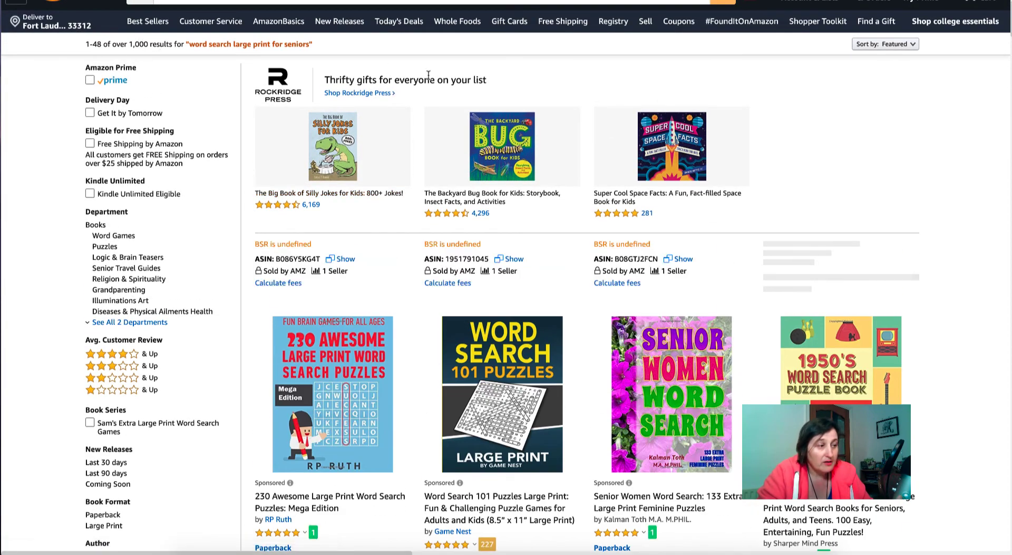
scroll(411, 86, "down", 3)
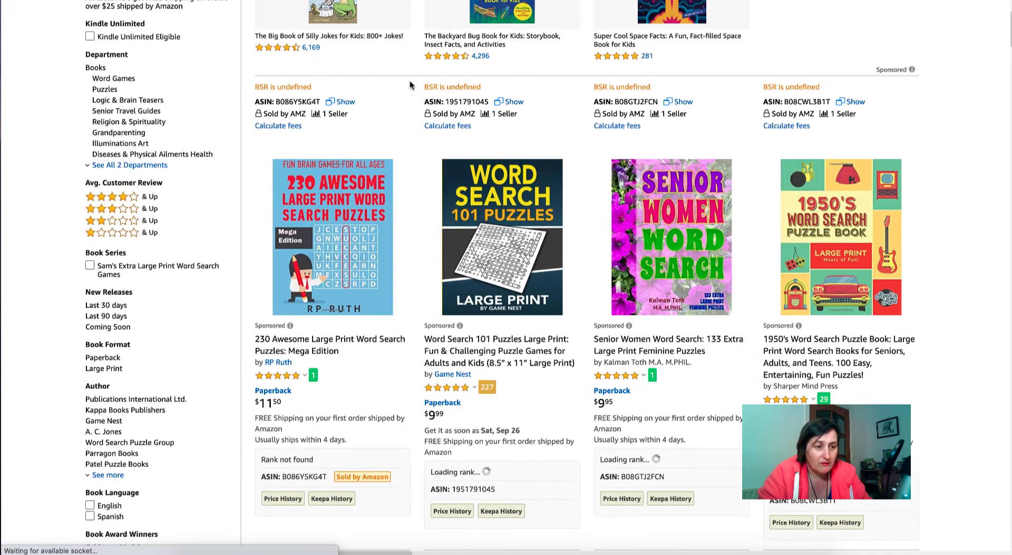
scroll(410, 86, "up", 3)
left_click(297, 18)
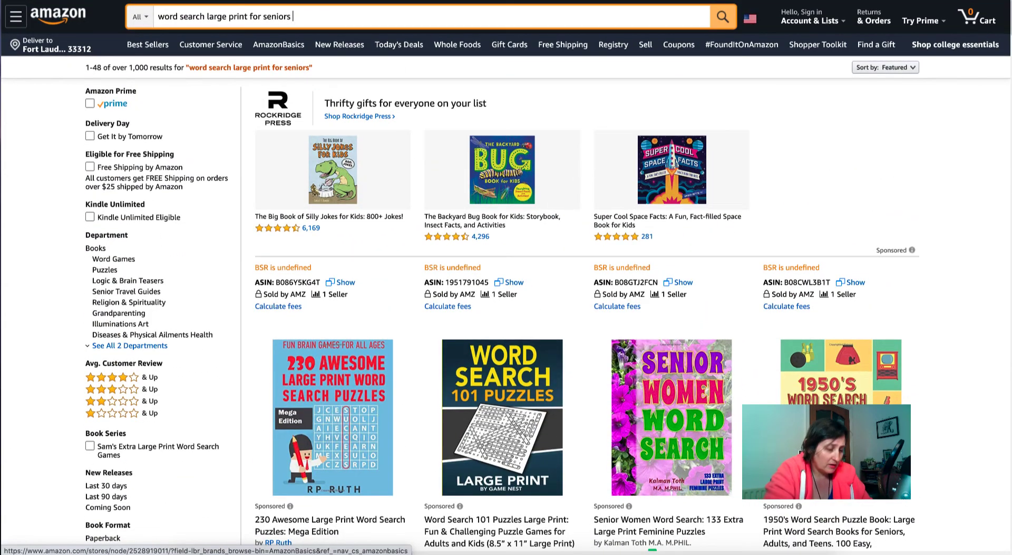
type("with dem")
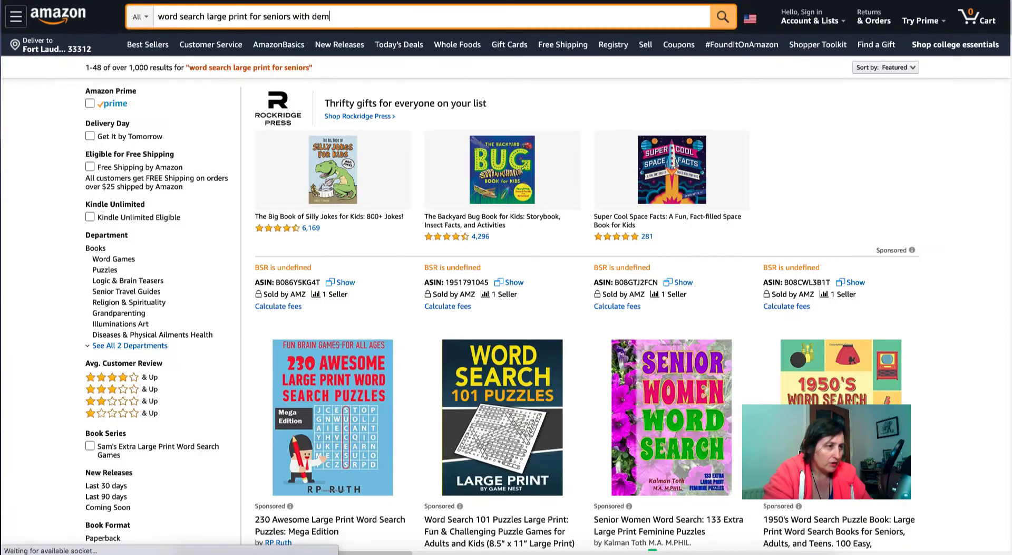
type("entia")
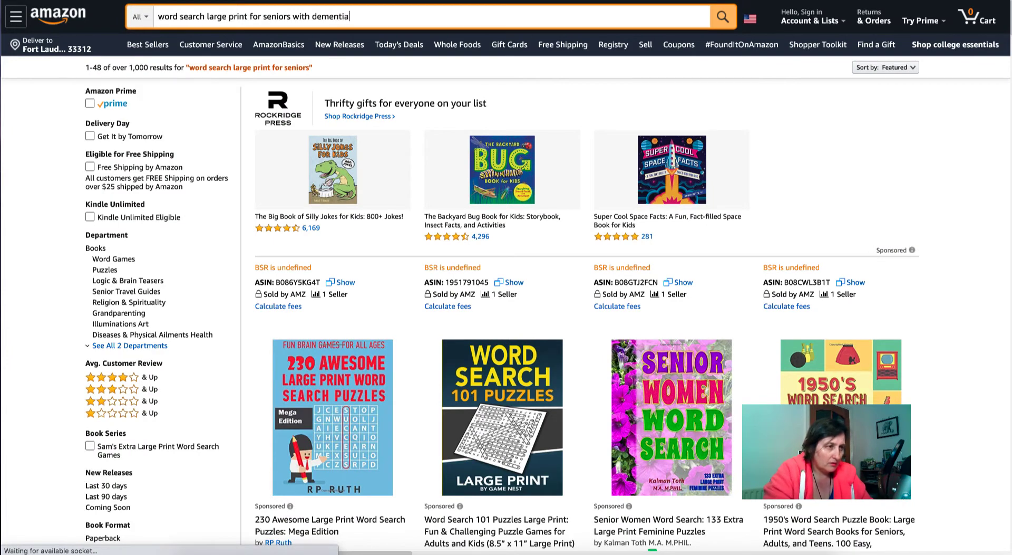
key("Return")
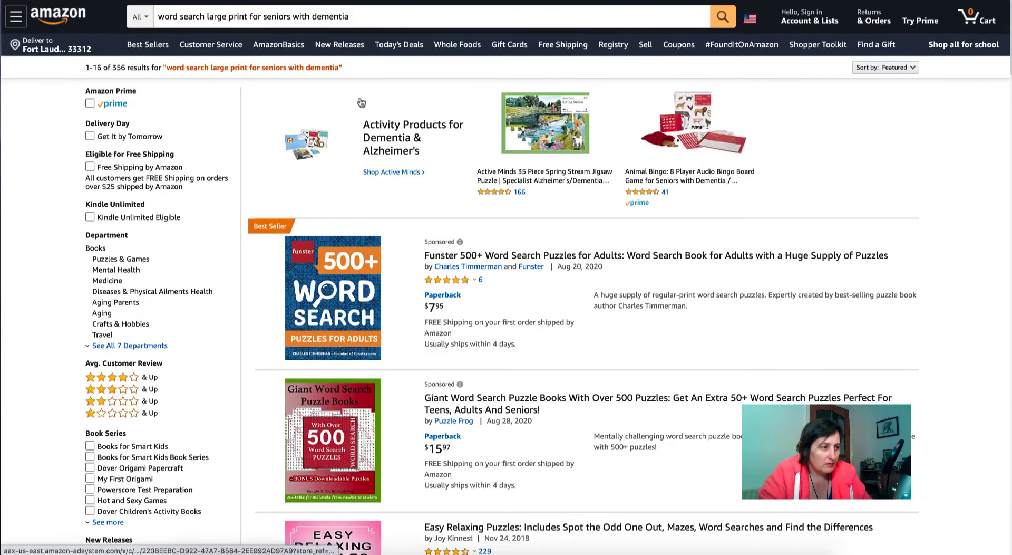
Step: Scroll to the Easy Relaxing Puzzles book and show its details (rank #15,439 in Books)
scroll(327, 77, "down", 1)
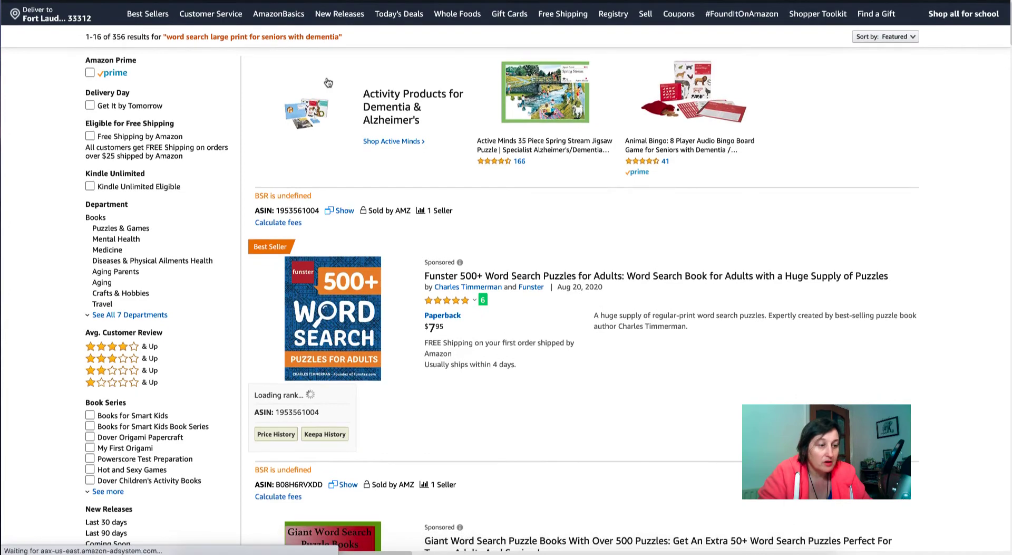
scroll(328, 82, "up", 1)
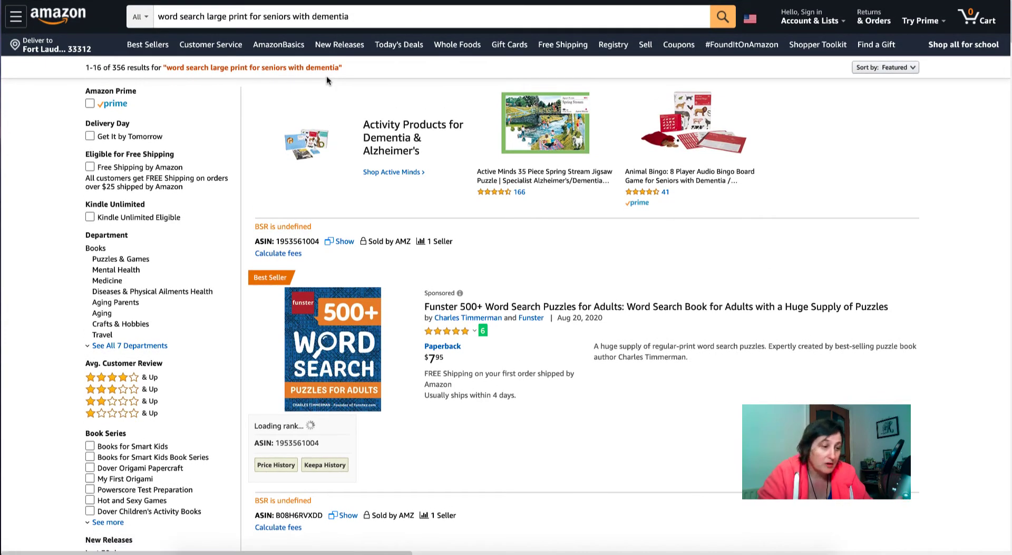
scroll(327, 77, "down", 6)
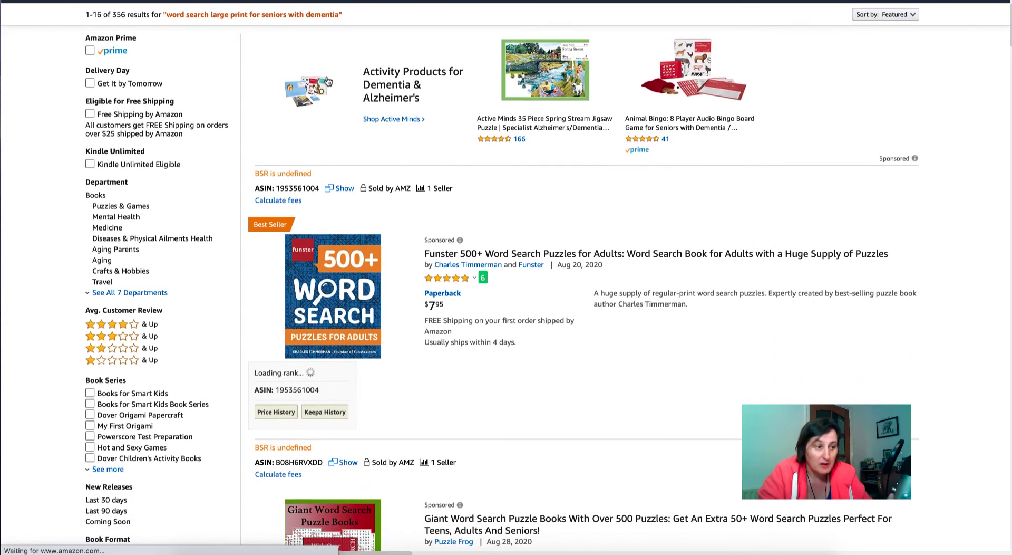
scroll(328, 80, "down", 3)
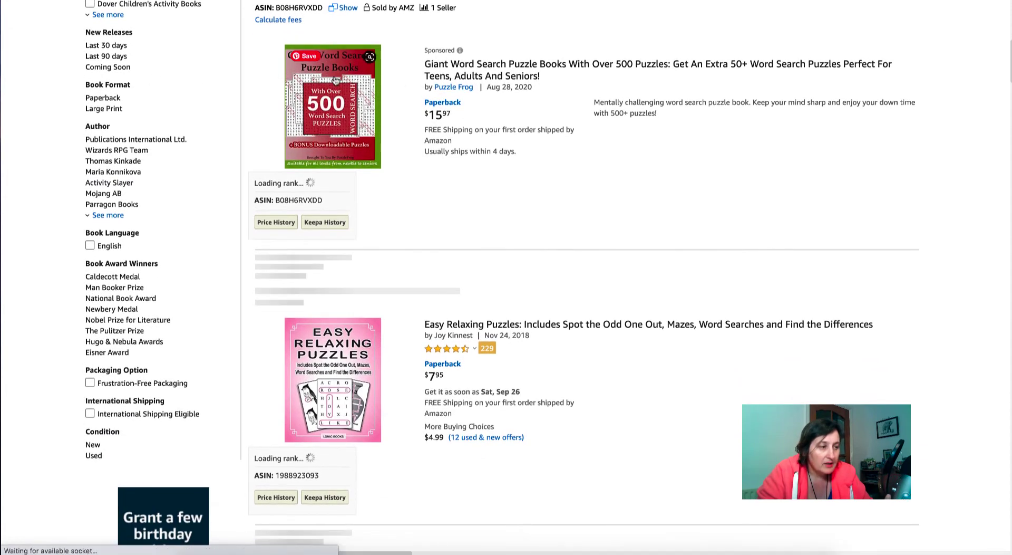
scroll(441, 95, "down", 1)
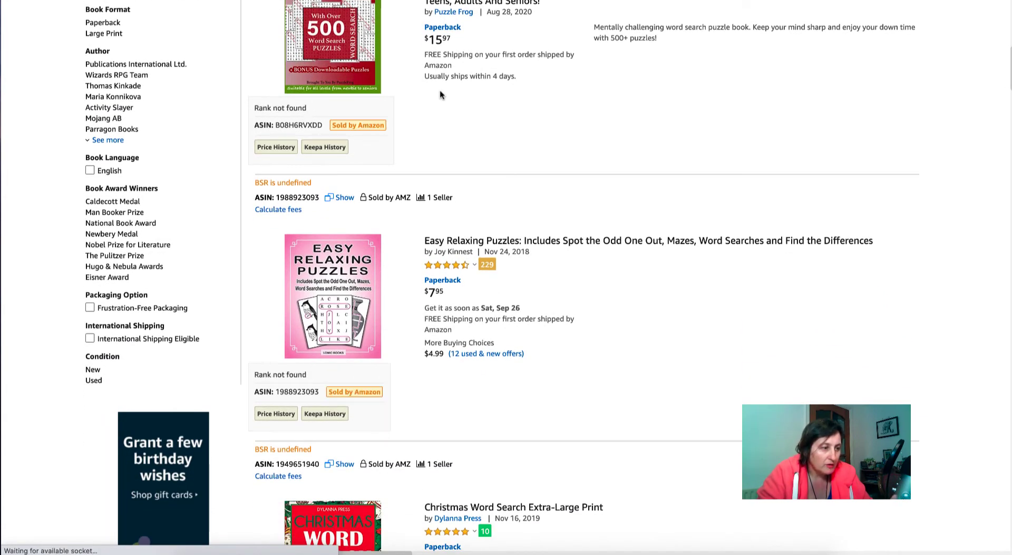
scroll(441, 95, "down", 1)
scroll(441, 95, "down", 2)
mouse_move(342, 120)
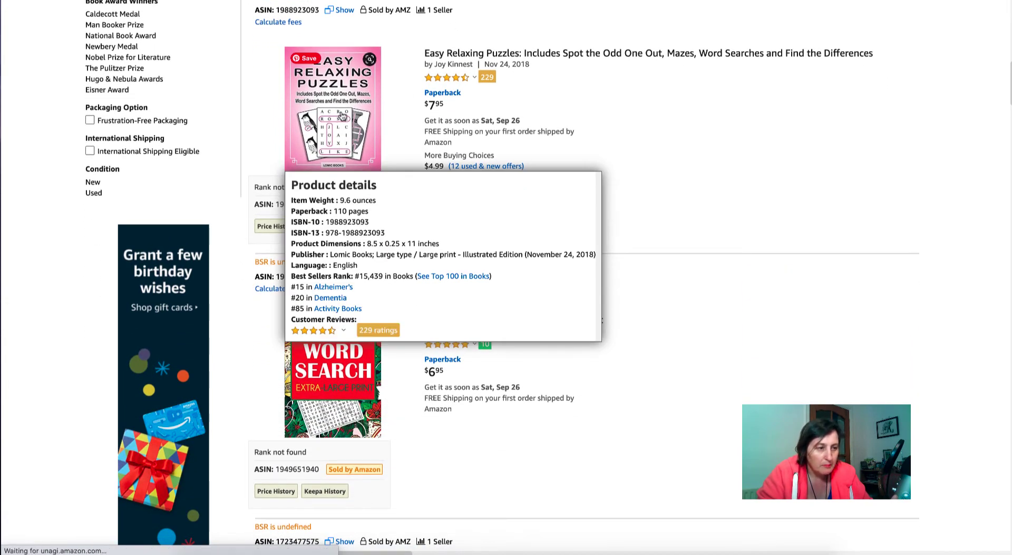
Step: Open the Easy Relaxing Puzzles product page and its Look Inside preview
left_click(341, 116)
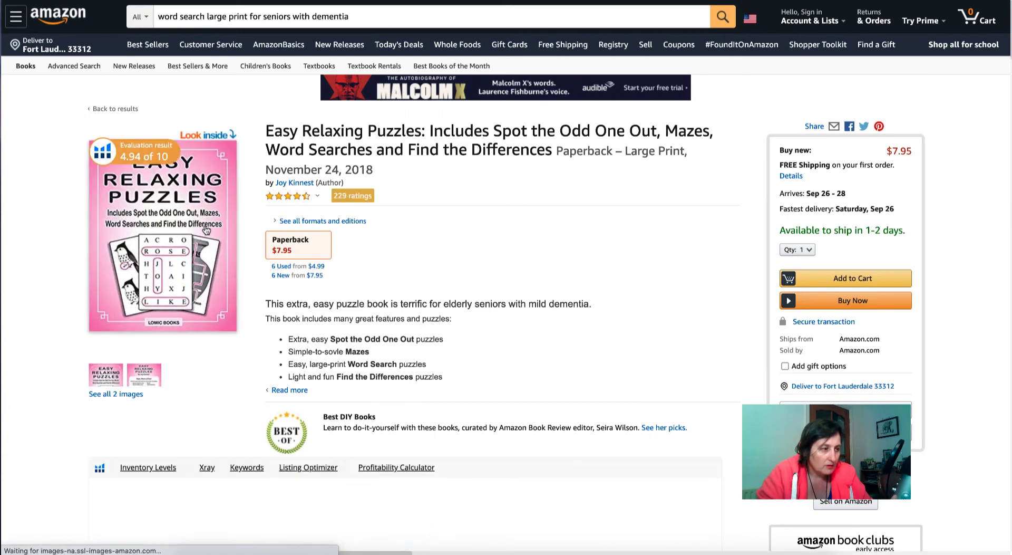
scroll(205, 211, "down", 1)
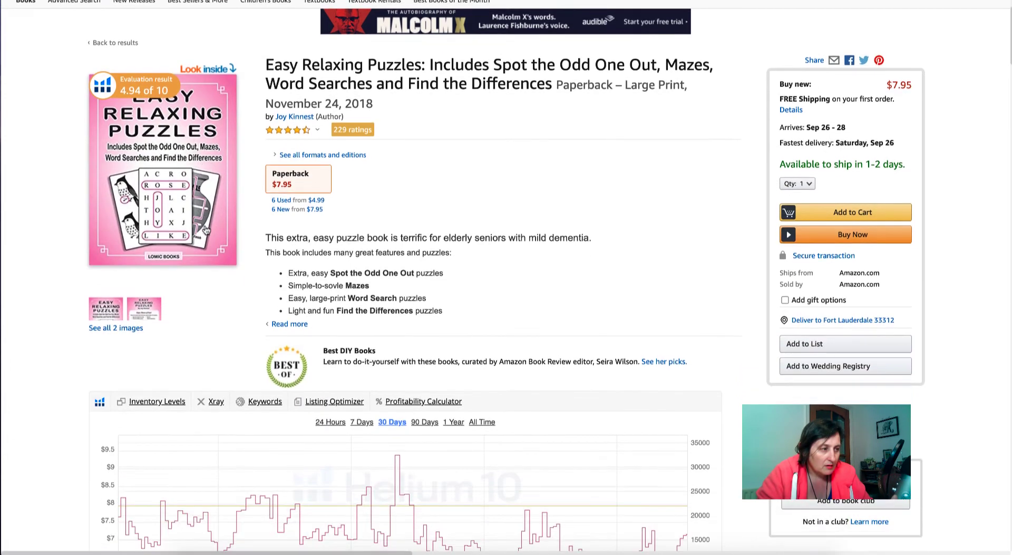
left_click(206, 179)
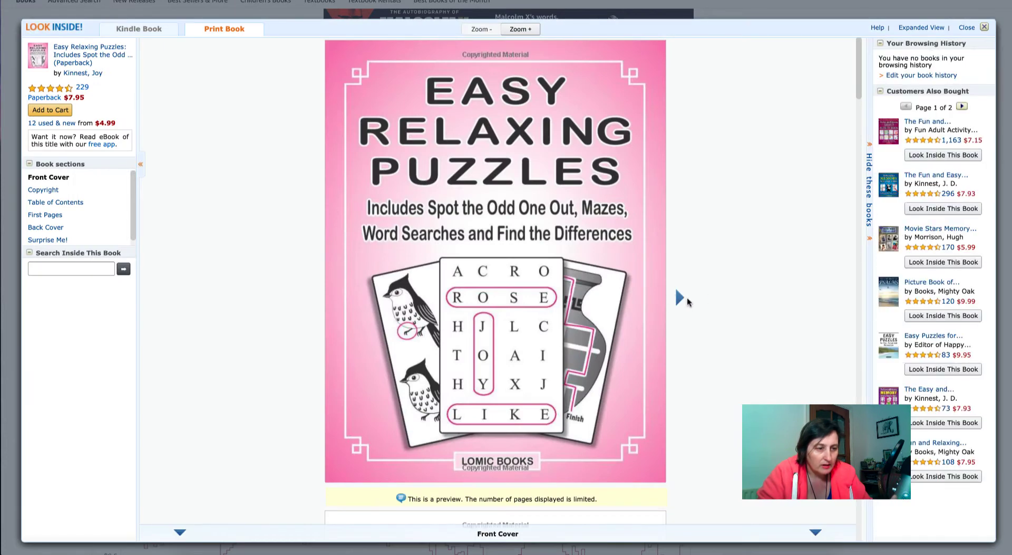
Step: Page through Section One and the dog, glasses, stop sign and oven mitt puzzles to the back cover
left_click(679, 297)
left_click(679, 298)
left_click(679, 299)
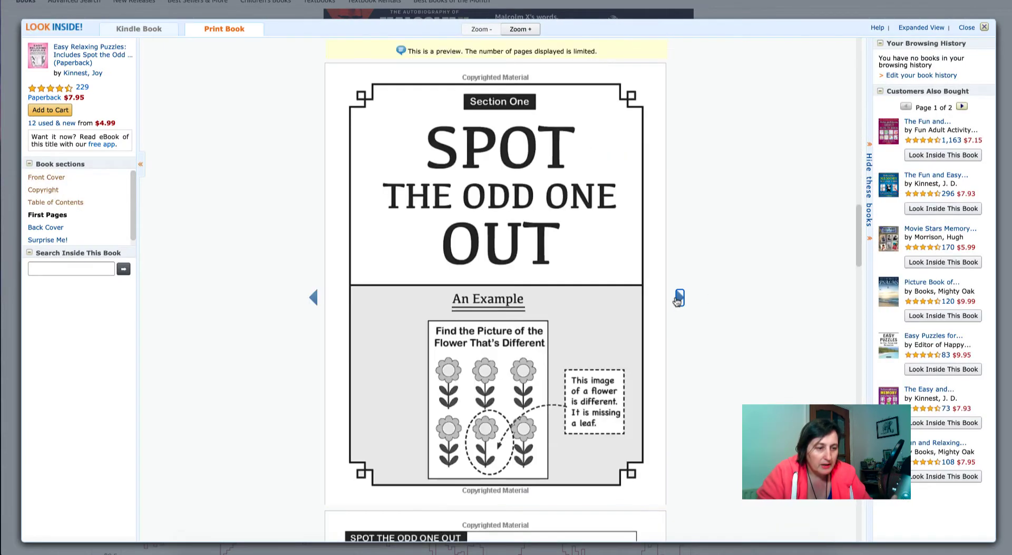
left_click(679, 298)
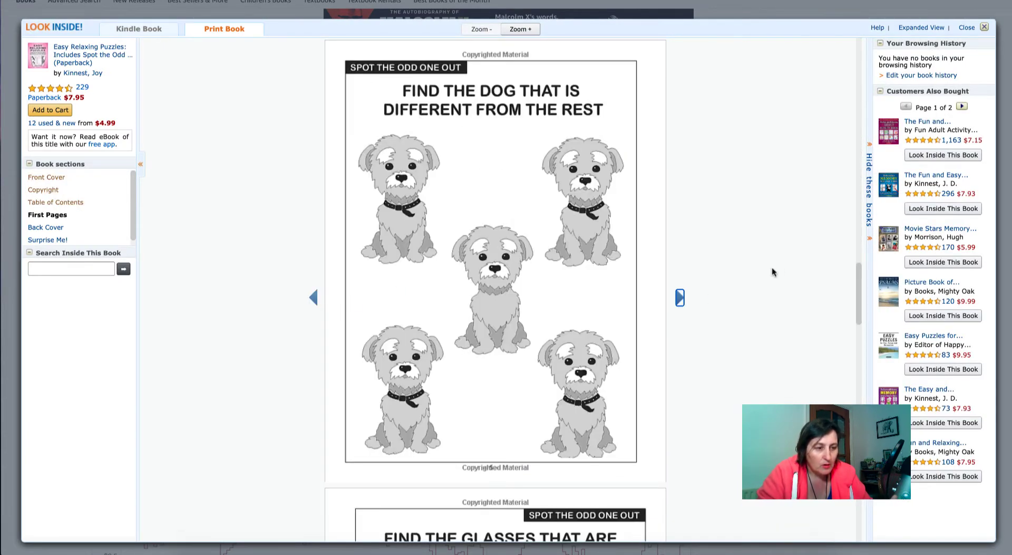
left_click(680, 298)
left_click(680, 298)
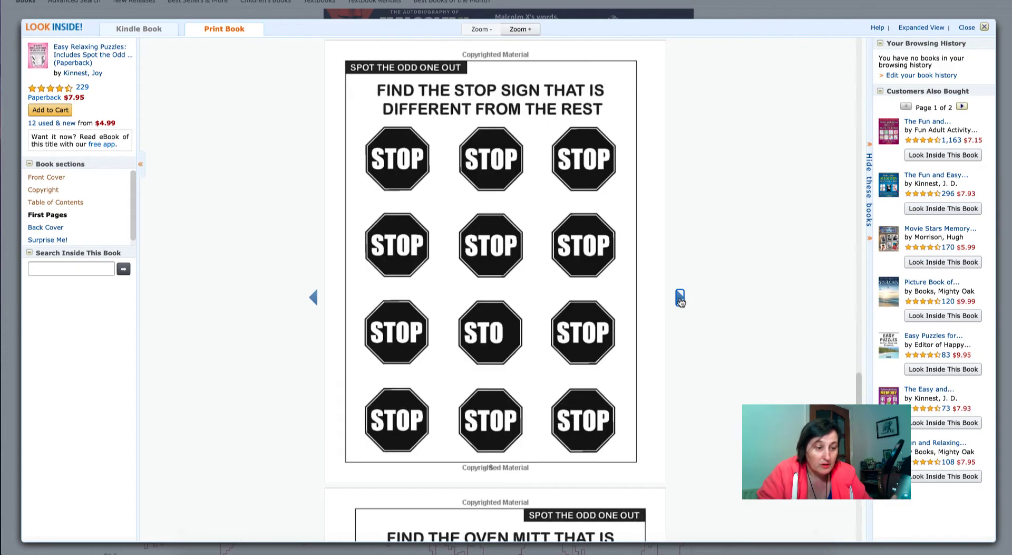
left_click(680, 298)
left_click(679, 298)
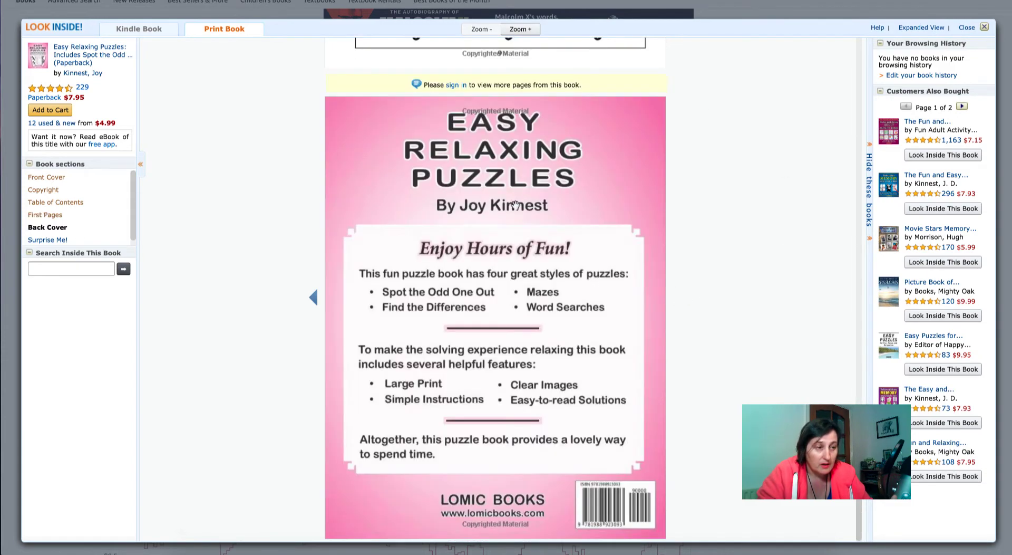
Step: Scroll back up to the pink front cover of the book
scroll(520, 204, "up", 15)
scroll(520, 203, "up", 20)
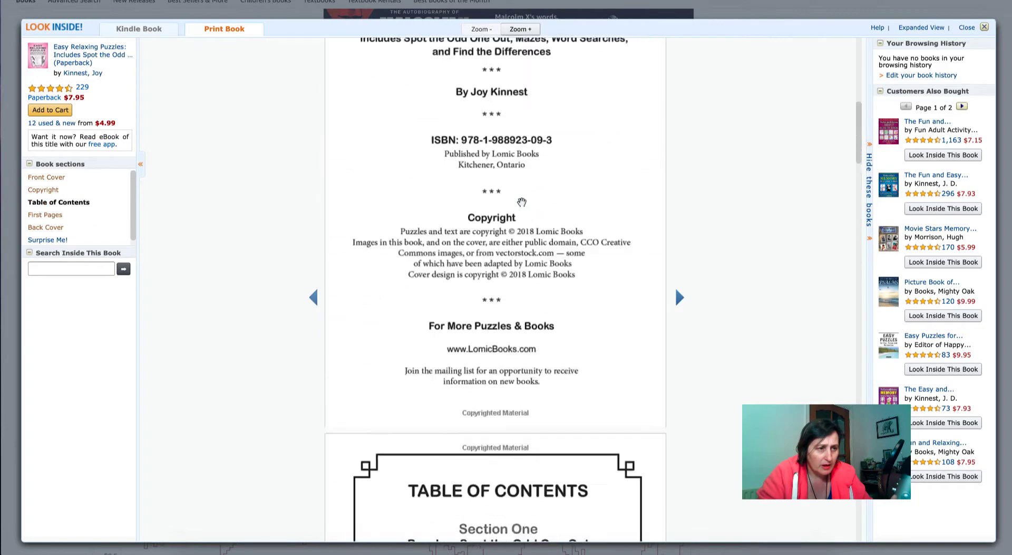
scroll(547, 198, "up", 3)
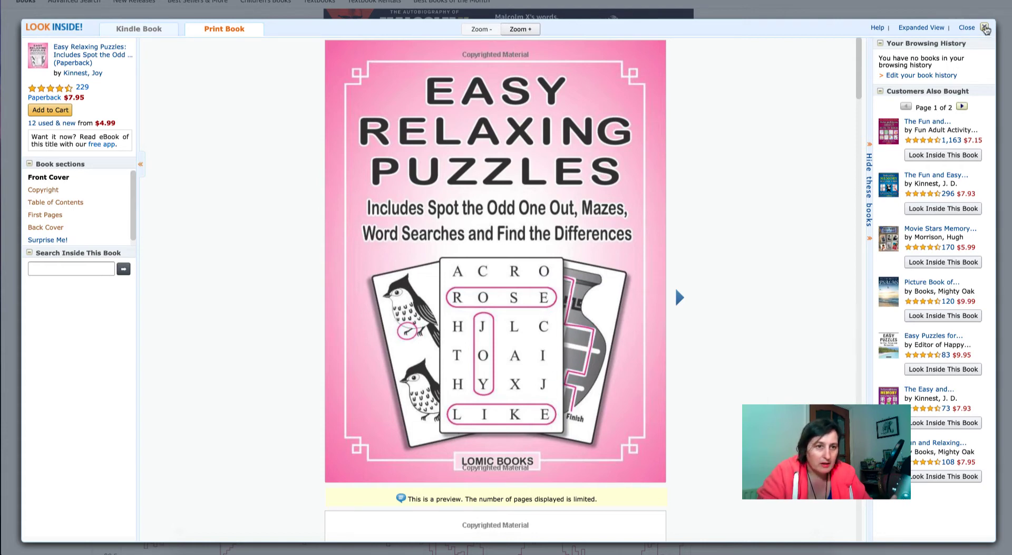
Step: Close the Look Inside reader and scroll the product page down and back to the top
left_click(985, 29)
scroll(367, 223, "down", 10)
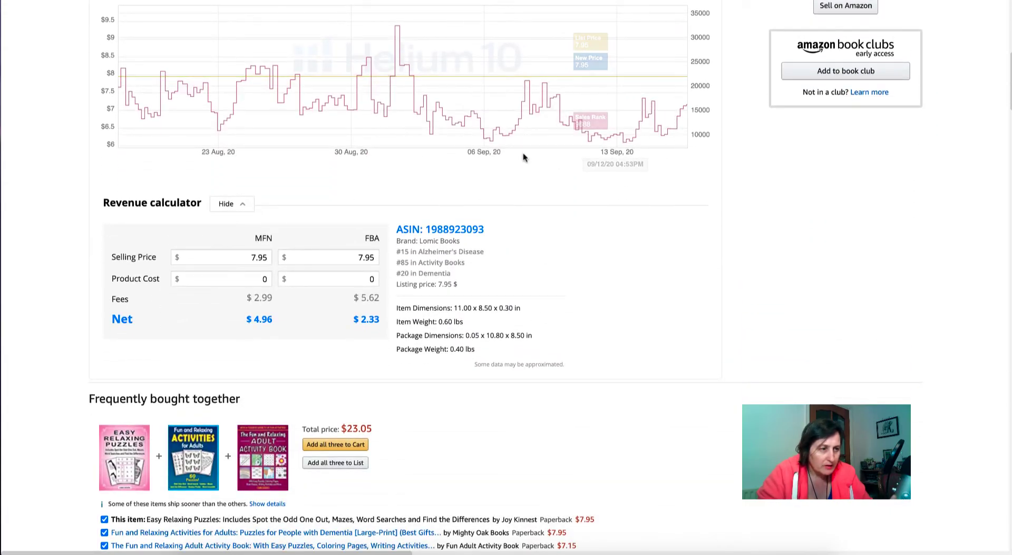
scroll(618, 133, "up", 10)
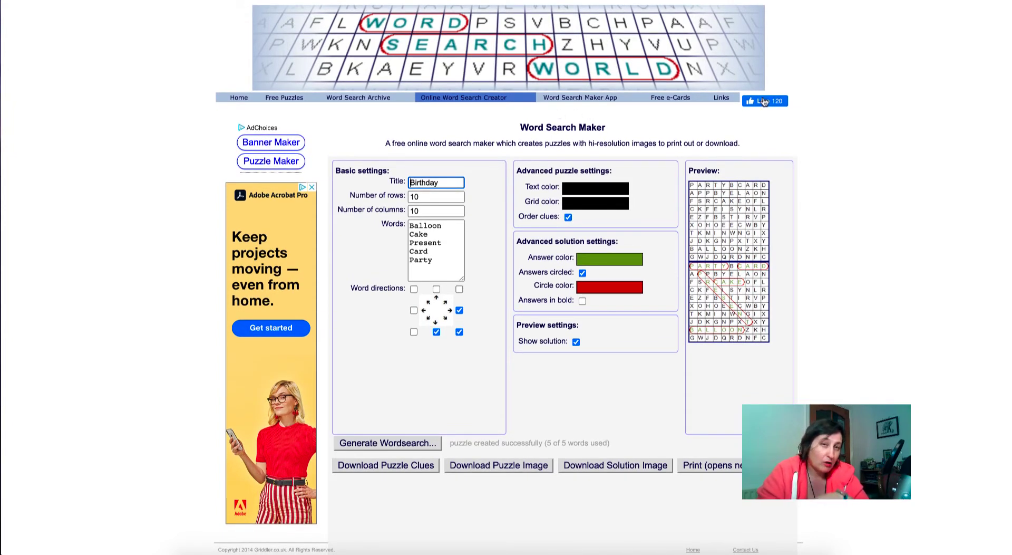
Step: Reload the online word search creator, regenerating the 10×10 Birthday puzzle layout
left_click(526, 98)
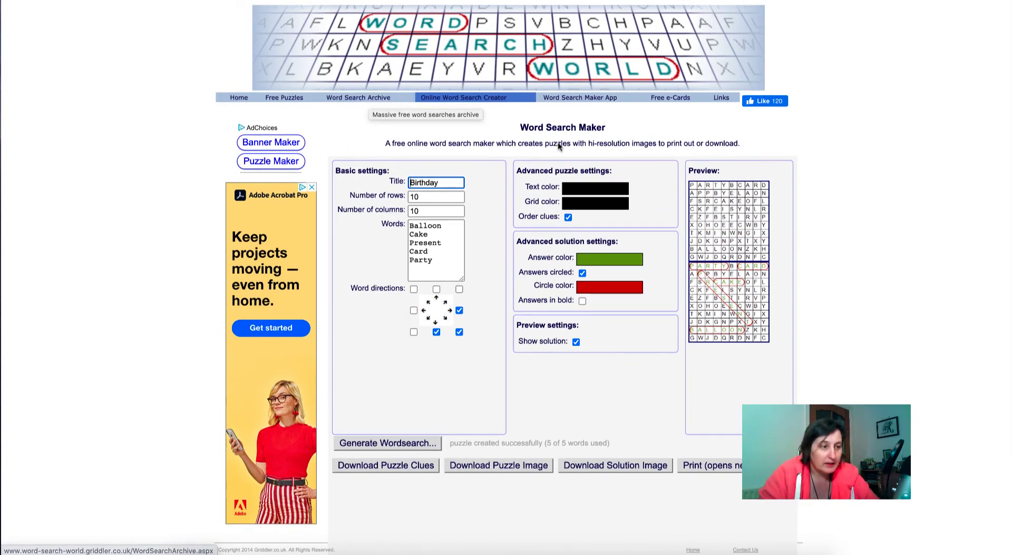
left_click_drag(446, 185, 390, 187)
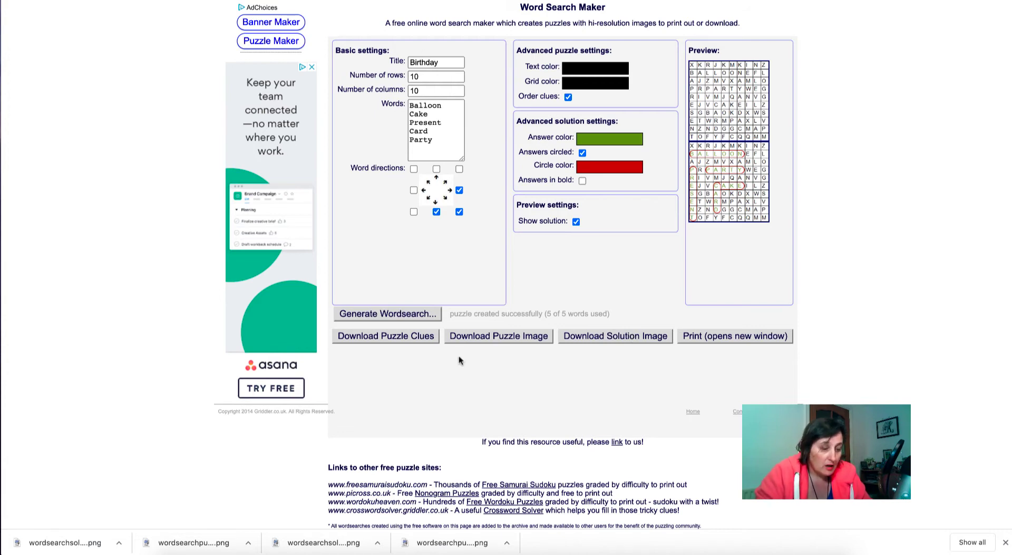
Step: Replace the puzzle title Birthday with 'Cold'
left_click(531, 549)
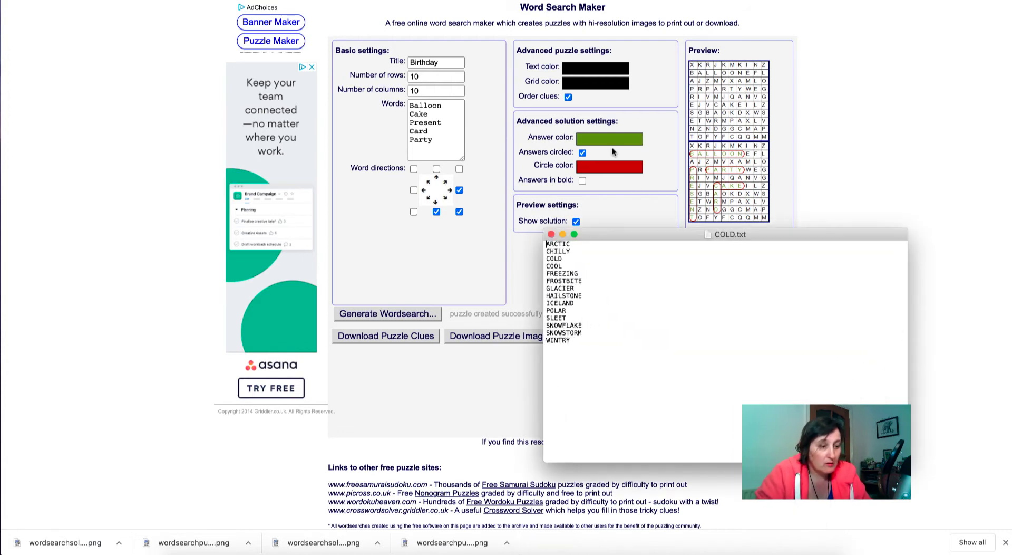
left_click(426, 64)
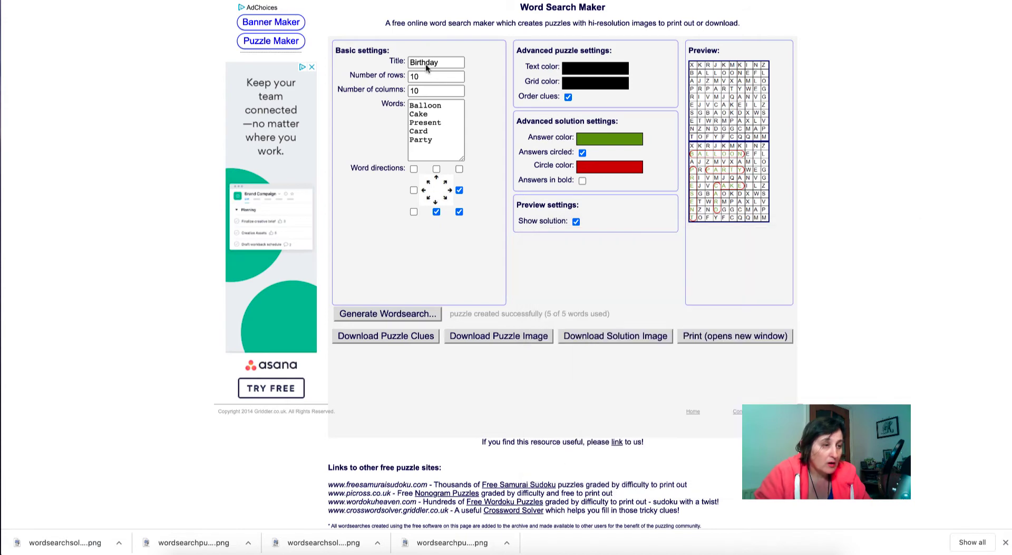
left_click_drag(445, 62, 390, 62)
type("Cols")
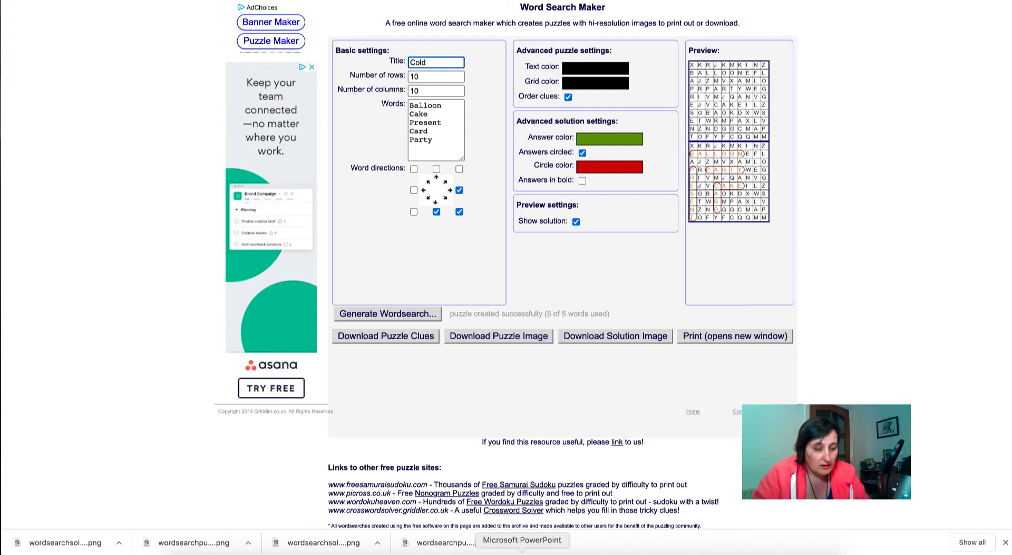
Step: Replace the Birthday word list with the cold-weather words from COLD.txt, Arctic through Wintry
left_click(557, 548)
key("super+a")
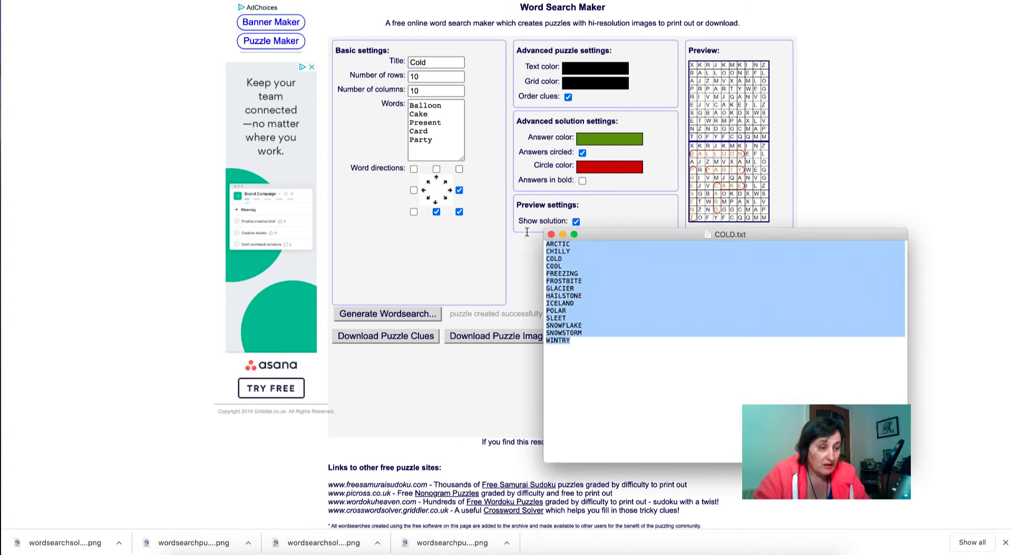
left_click(423, 144)
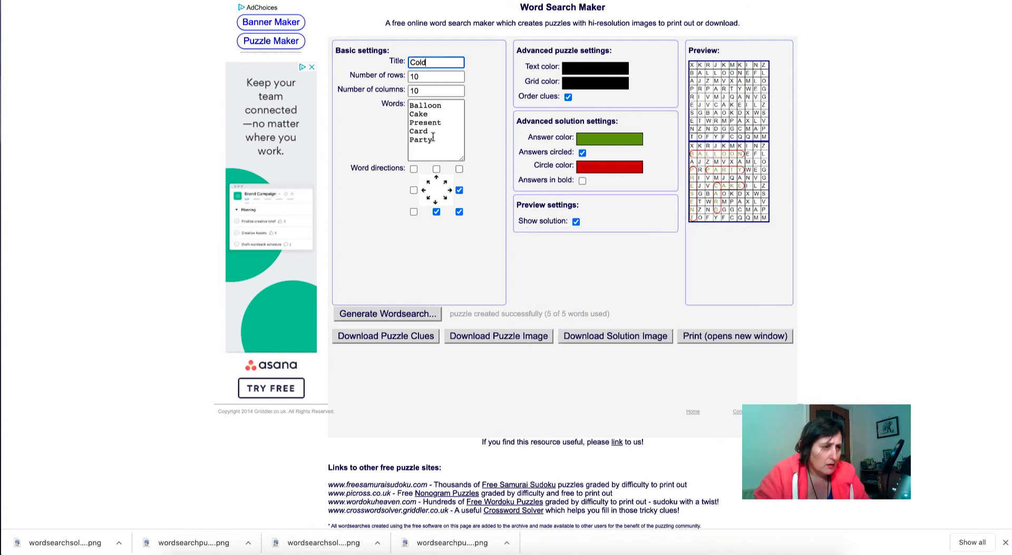
left_click_drag(437, 138, 382, 102)
key("super+v")
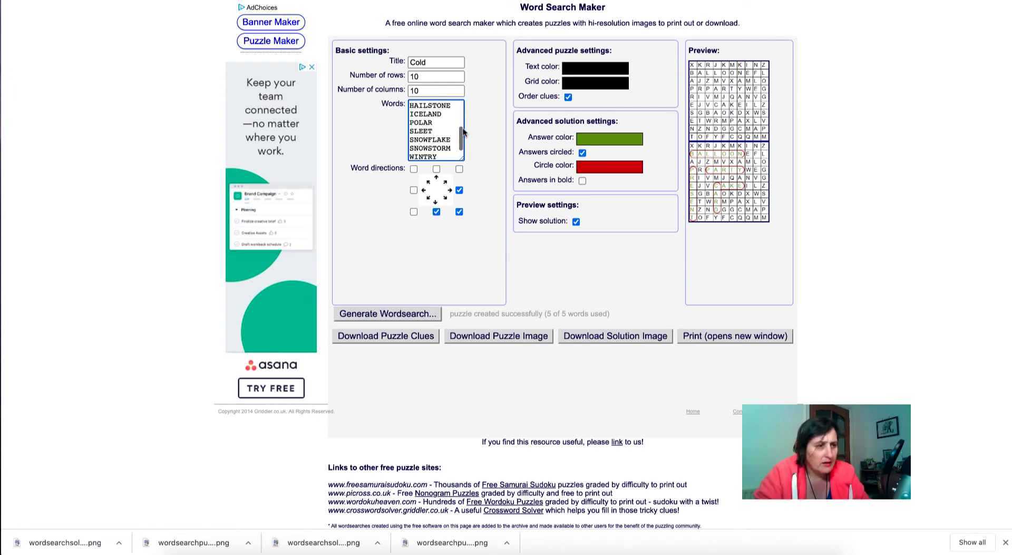
left_click_drag(460, 136, 457, 160)
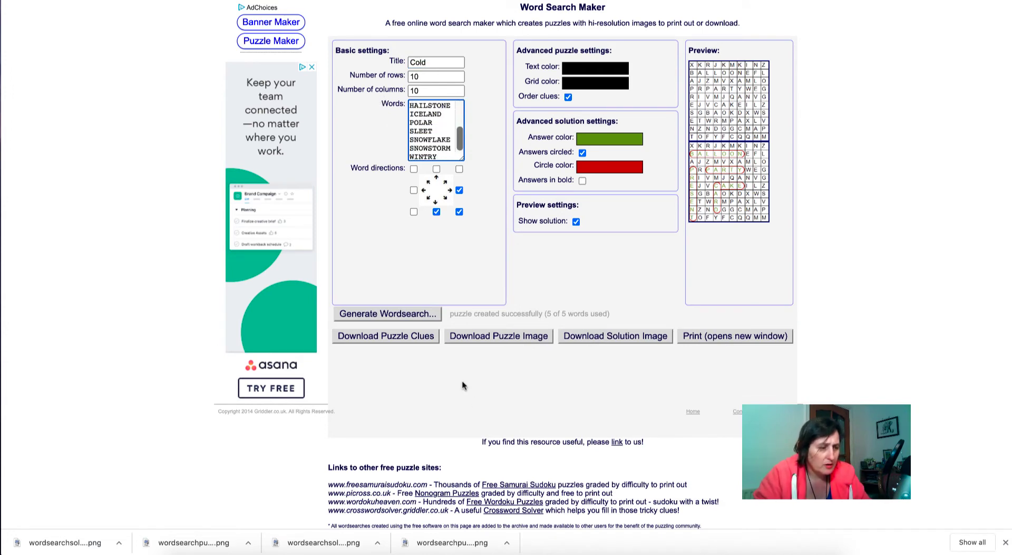
Step: Save the Cold puzzle image as Puzzle1.png and its solution as puzzle1solution.png
left_click(515, 339)
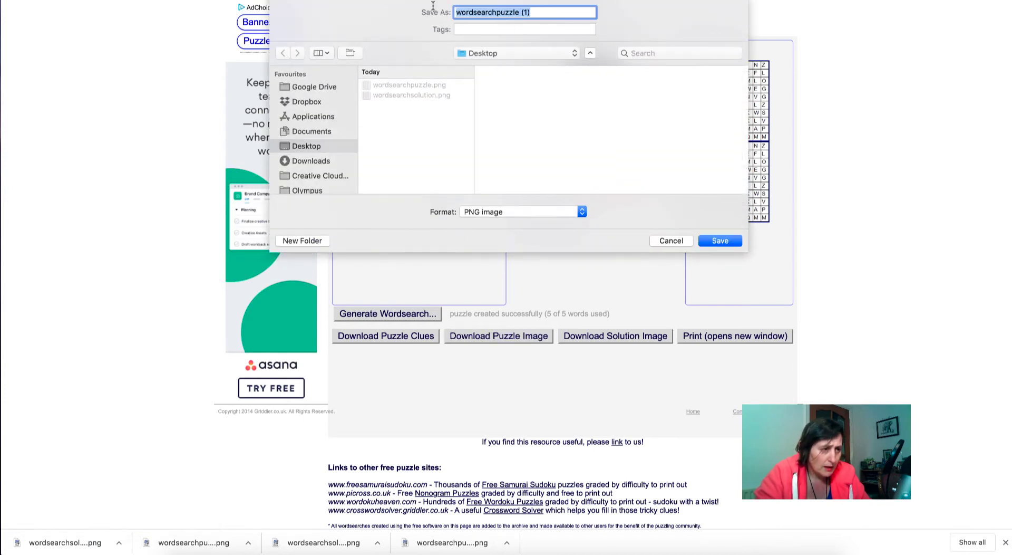
type("Puzzle1")
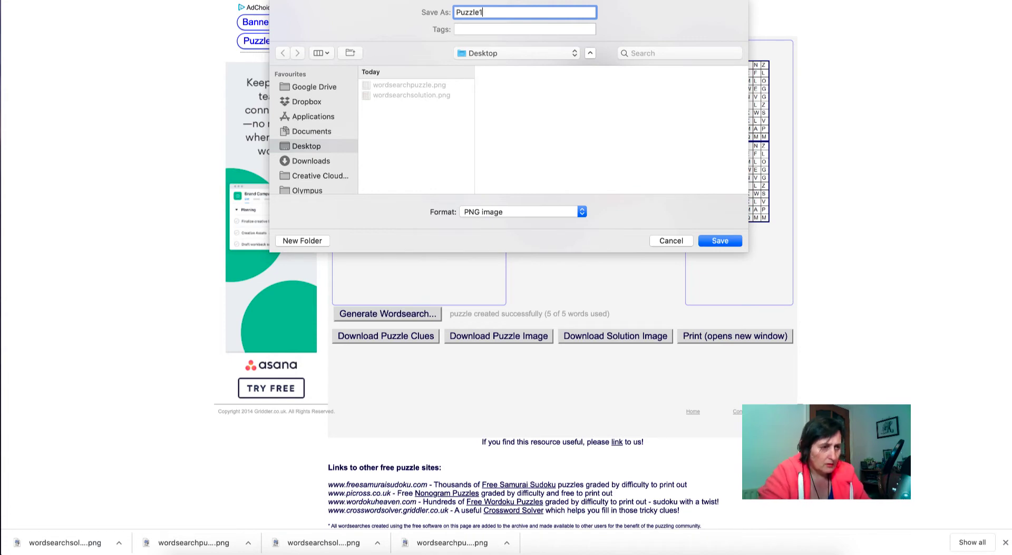
key("Return")
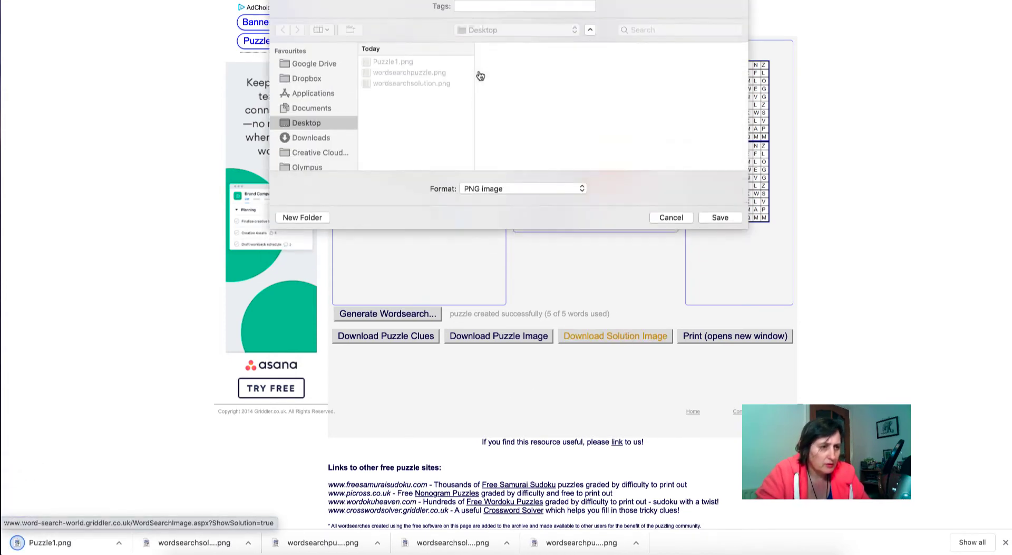
type("puzzle1solution")
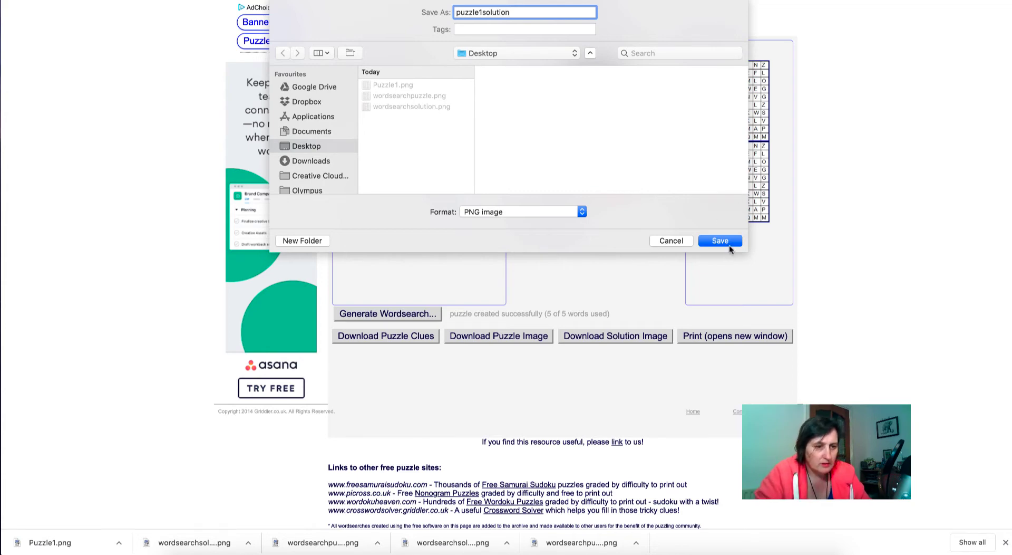
left_click(729, 245)
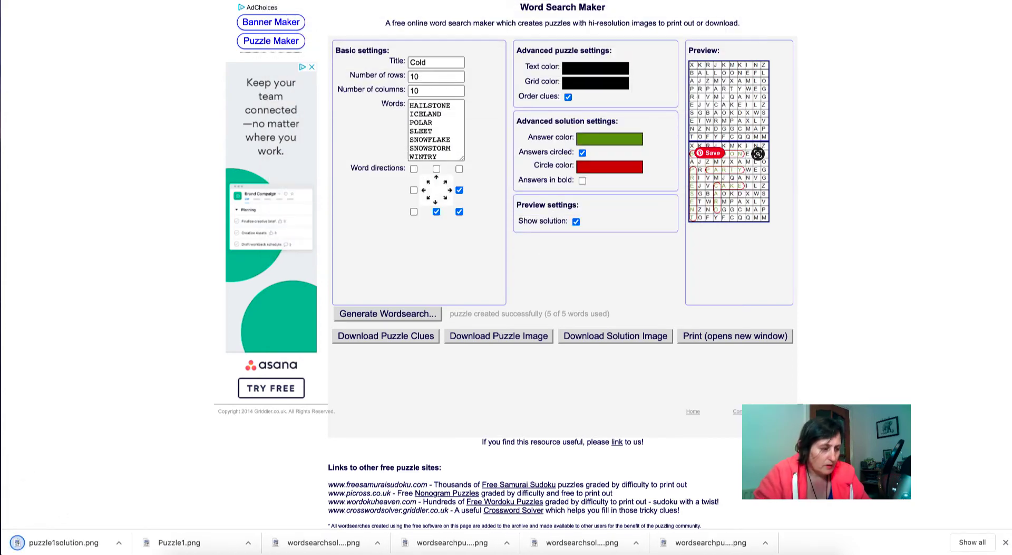
Step: Check the Puzzle1.png grid in Preview, close it, and bring up the blank PowerPoint presentation
left_click(193, 543)
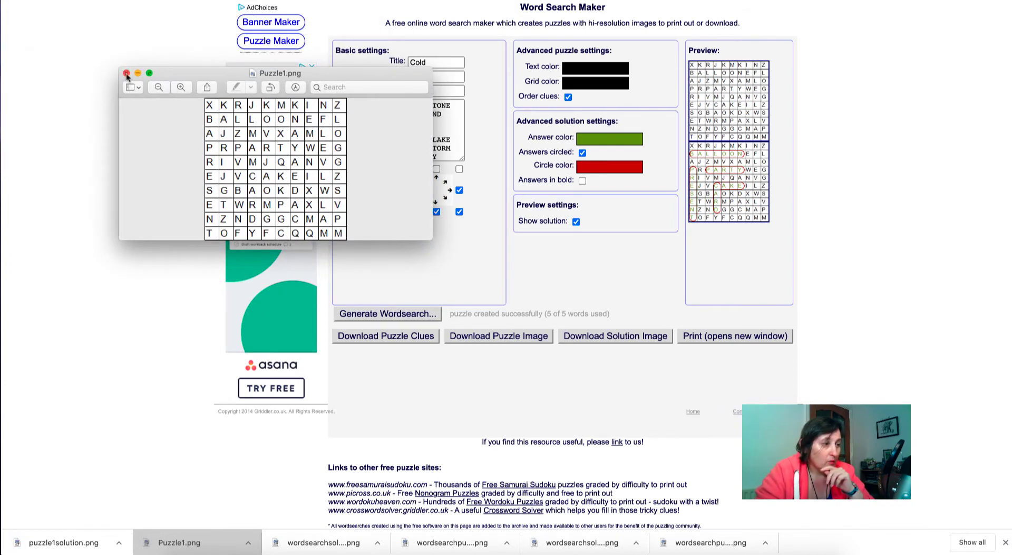
key("super+w")
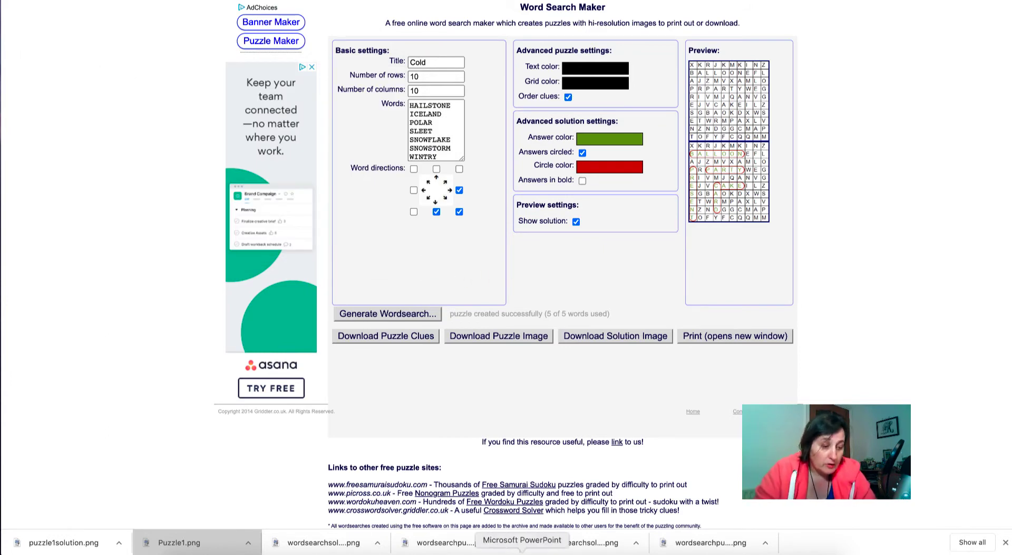
left_click(521, 552)
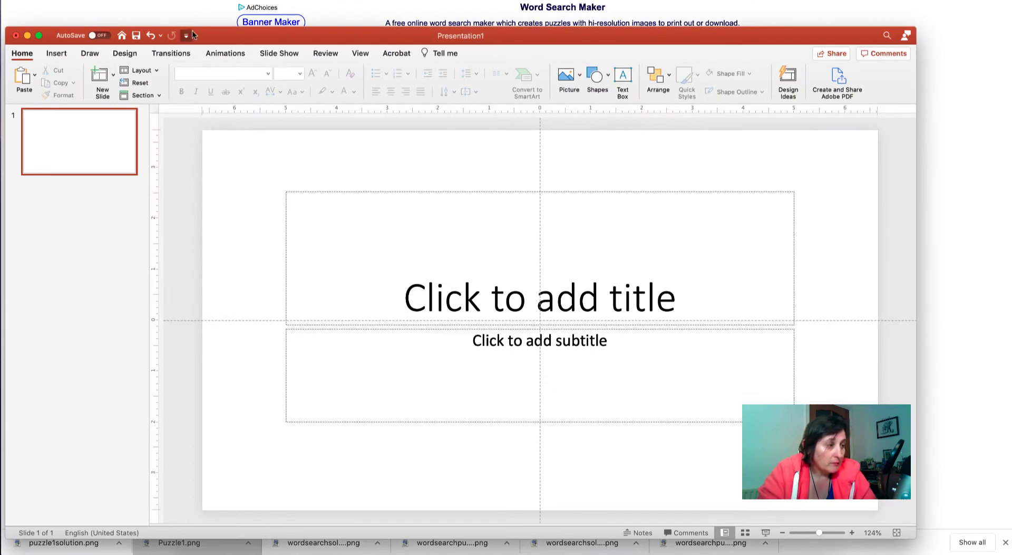
Step: In Page Setup, choose a Custom slide size of 8.5 in wide by 11 in high
left_click_drag(203, 35, 247, 32)
left_click(167, 49)
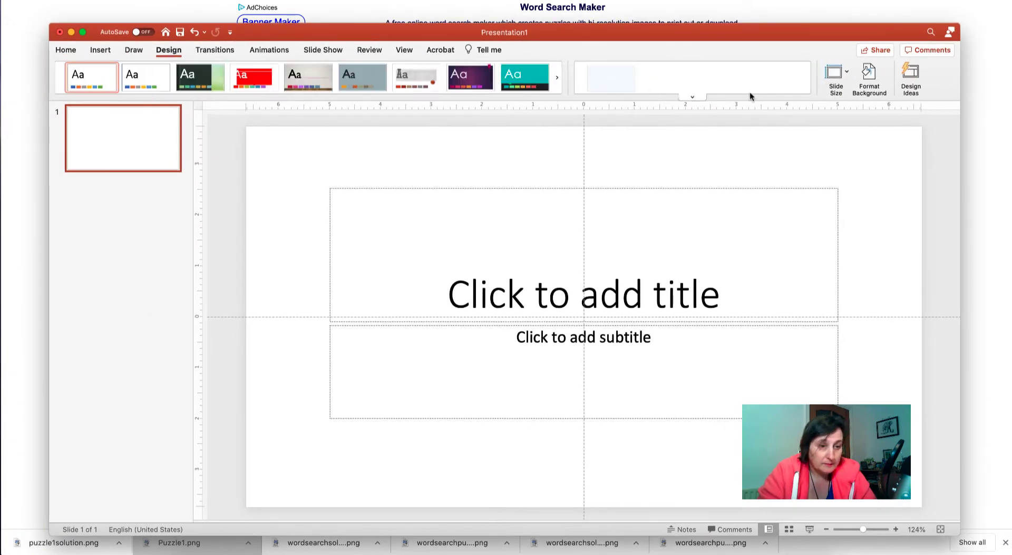
left_click(836, 74)
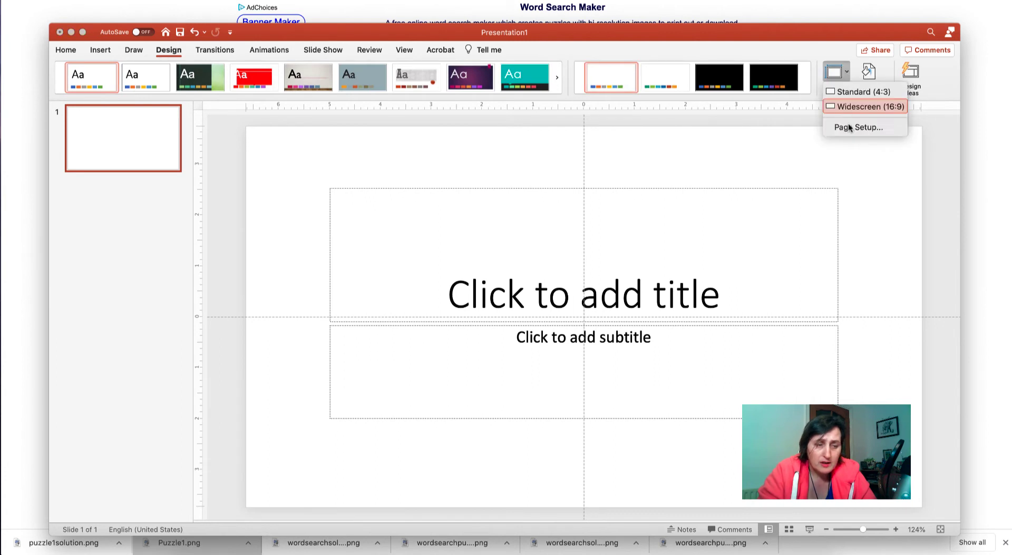
left_click(849, 127)
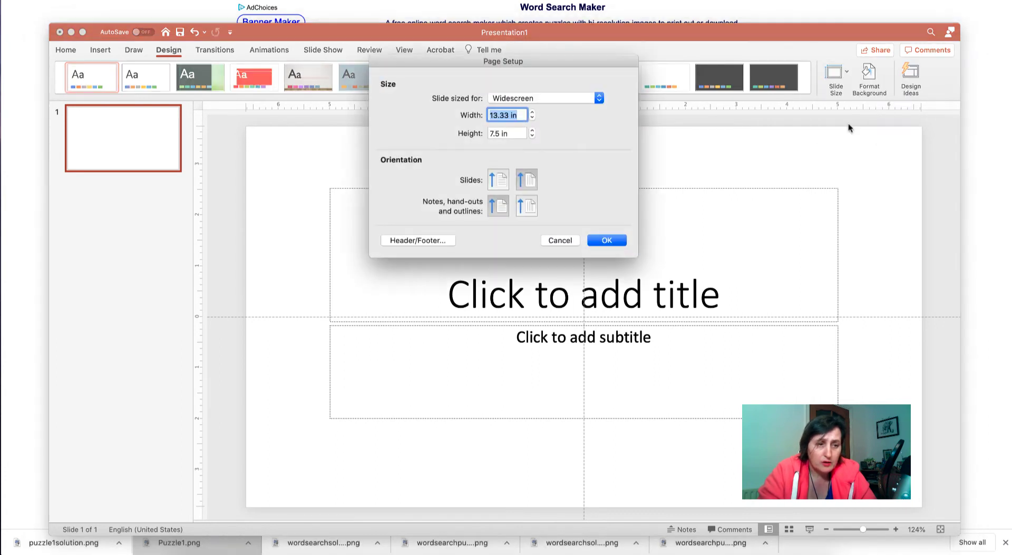
left_click(585, 97)
left_click(577, 107)
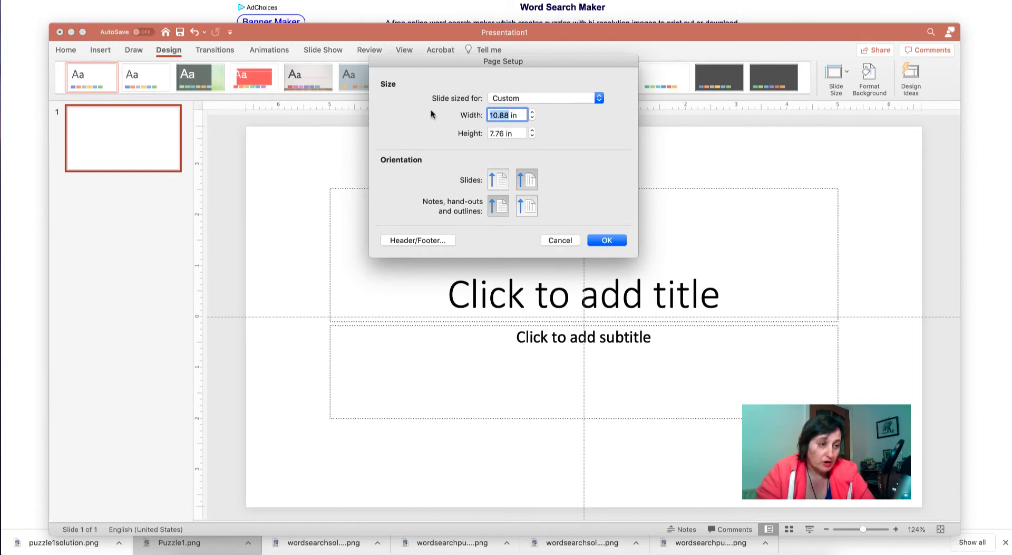
type("8")
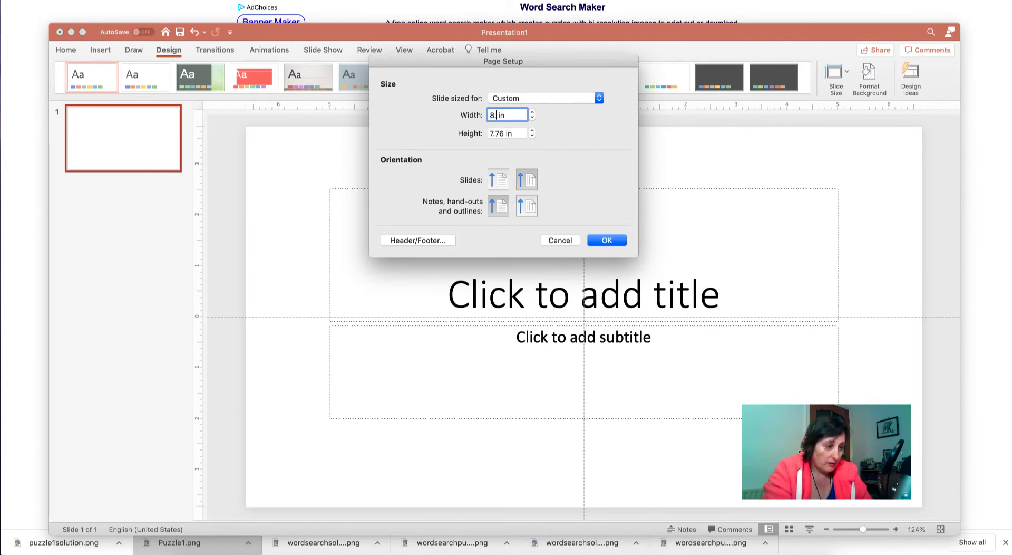
type(".5")
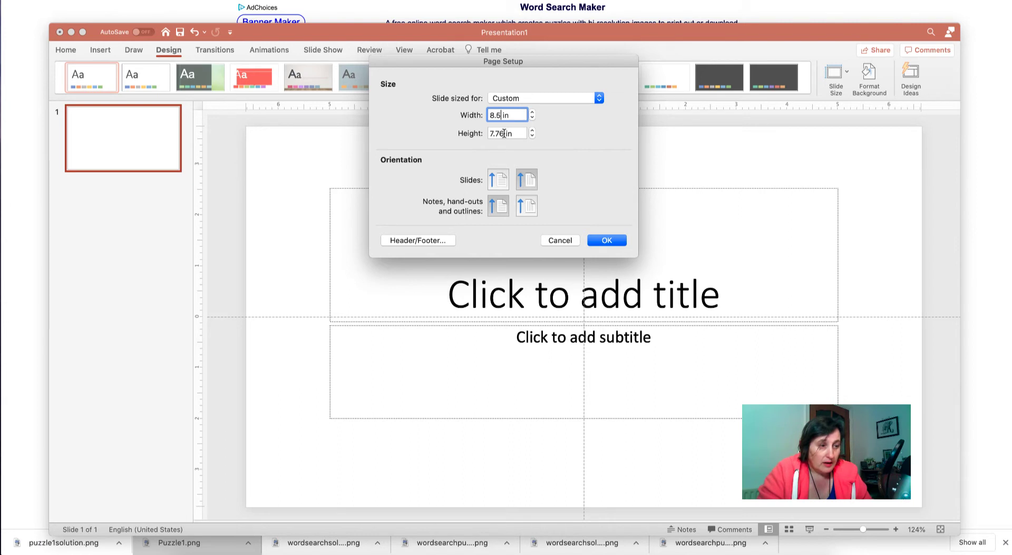
key("Tab")
type("11")
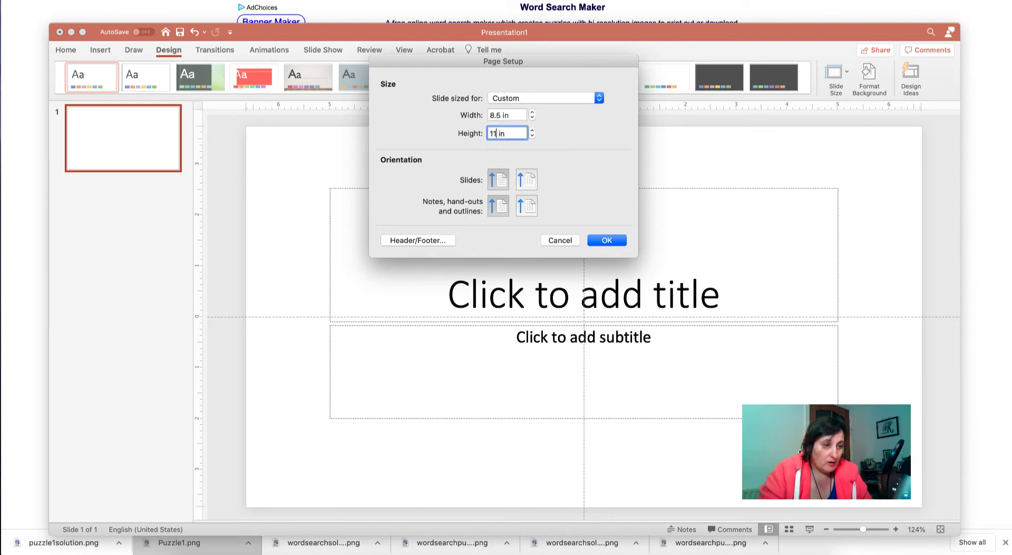
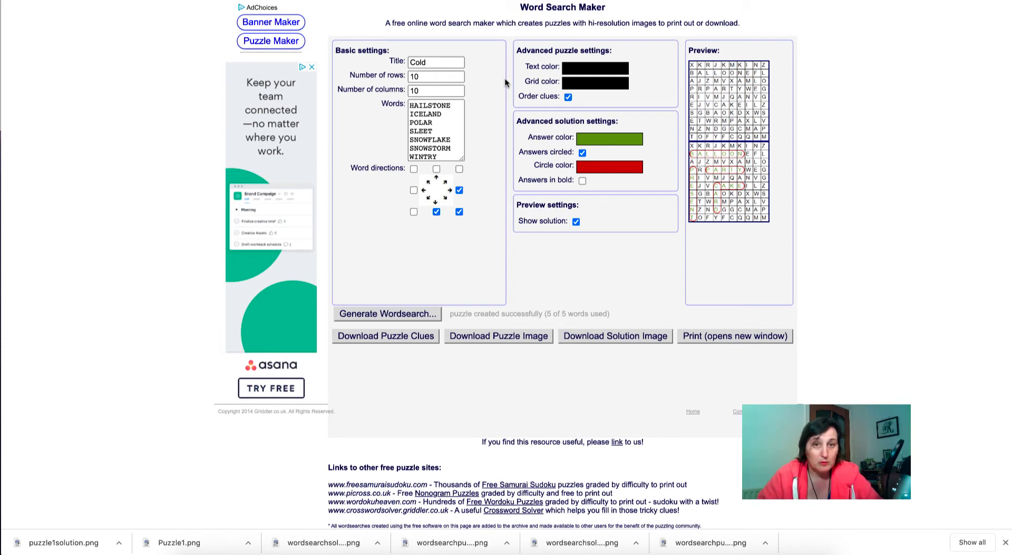
Step: Leave the generated 10×10 Cold puzzle and switch to the Crossword Express Crossword Puzzles page
key("ctrl+Tab")
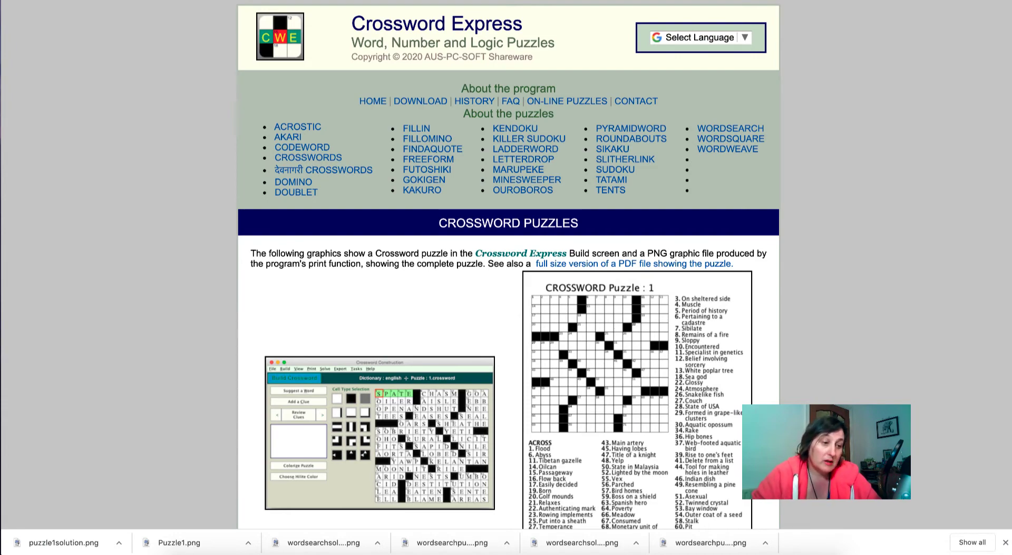
scroll(616, 212, "down", 9)
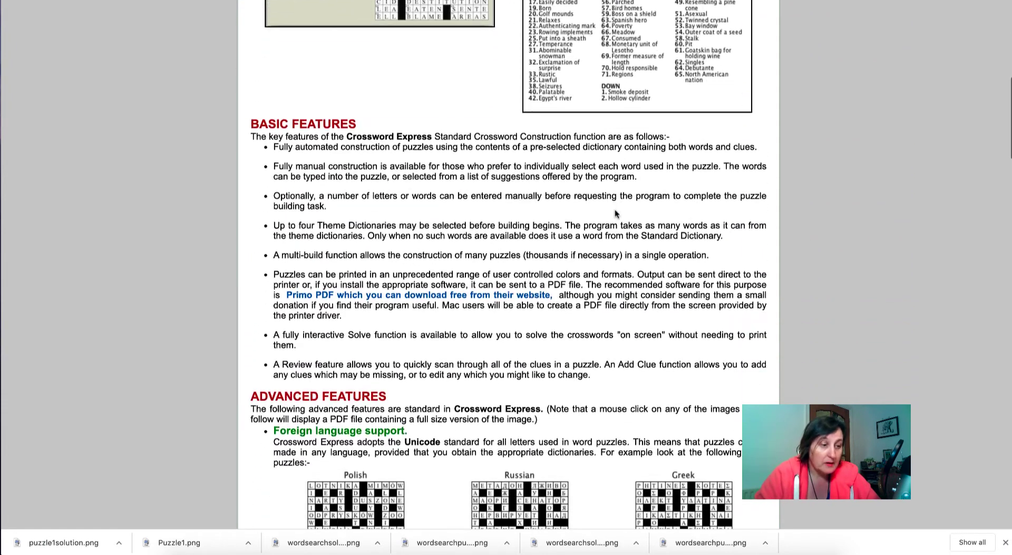
scroll(614, 209, "up", 10)
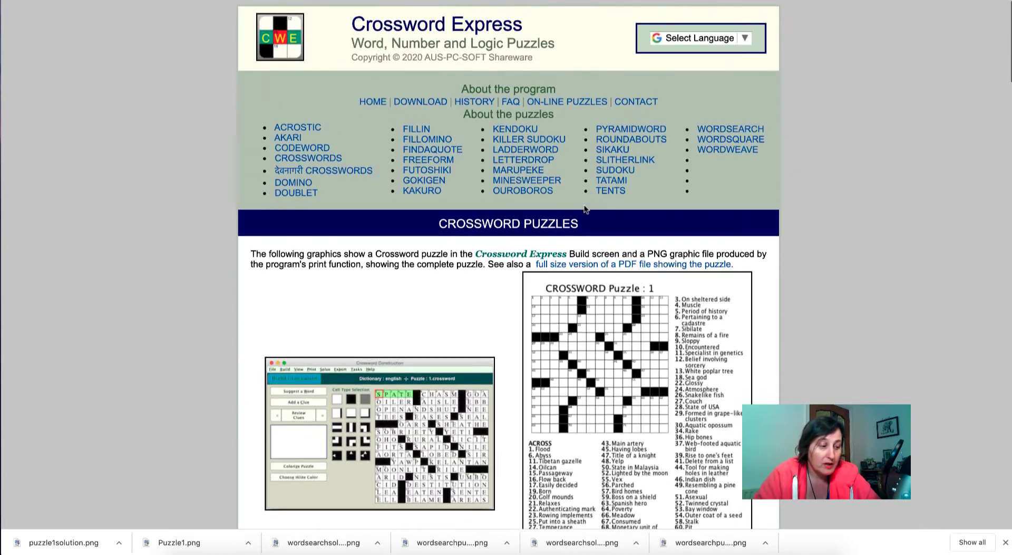
scroll(586, 210, "down", 2)
scroll(473, 199, "up", 2)
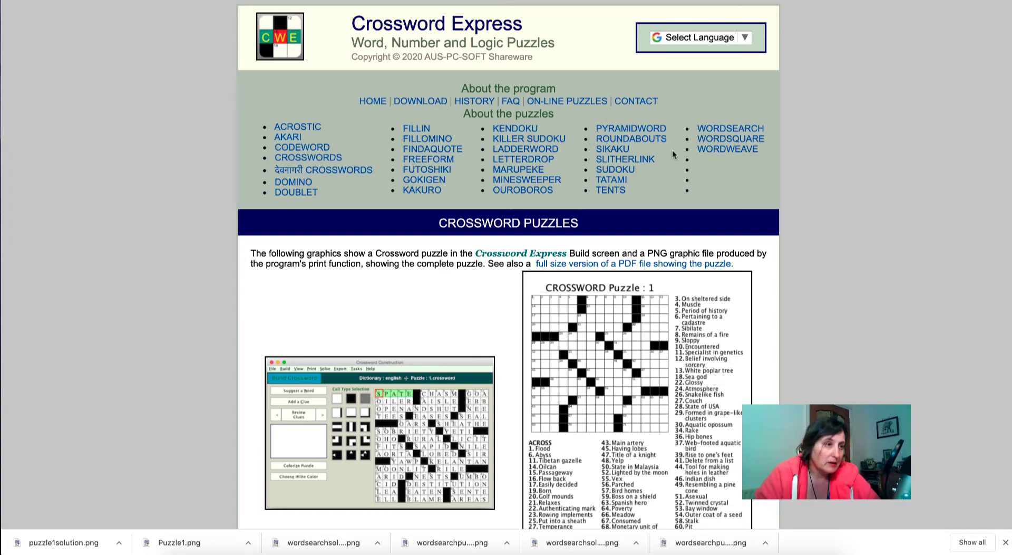
scroll(565, 69, "down", 15)
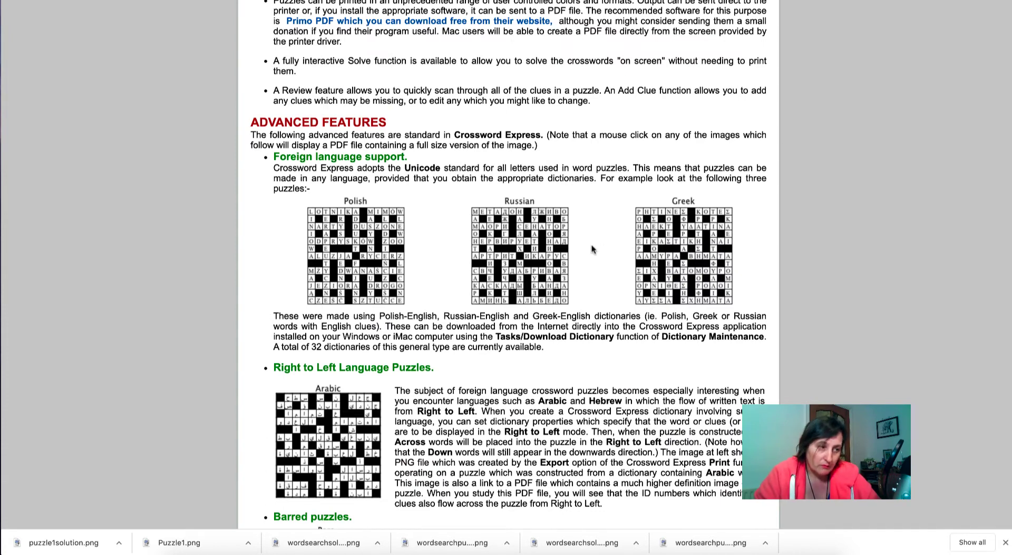
scroll(723, 251, "down", 8)
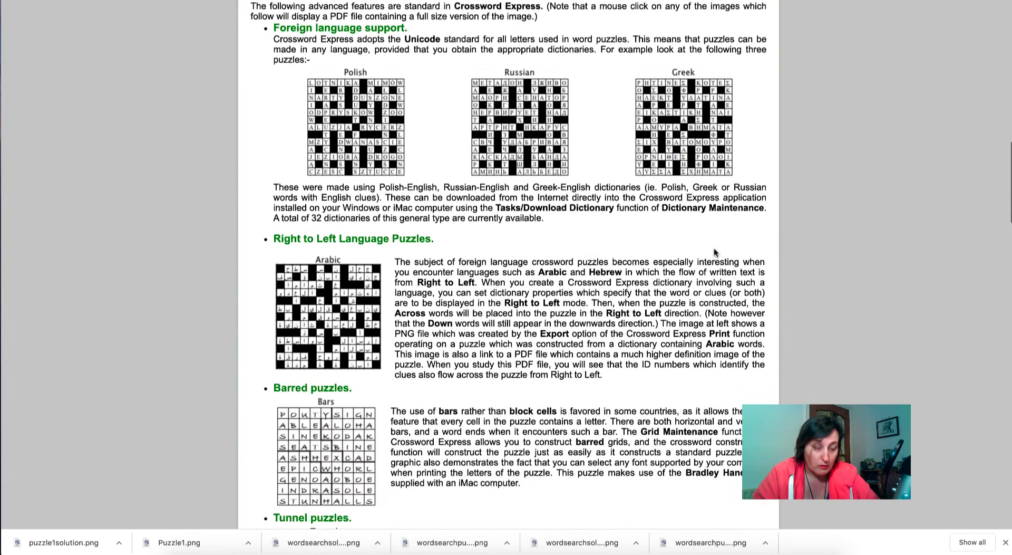
scroll(587, 252, "down", 8)
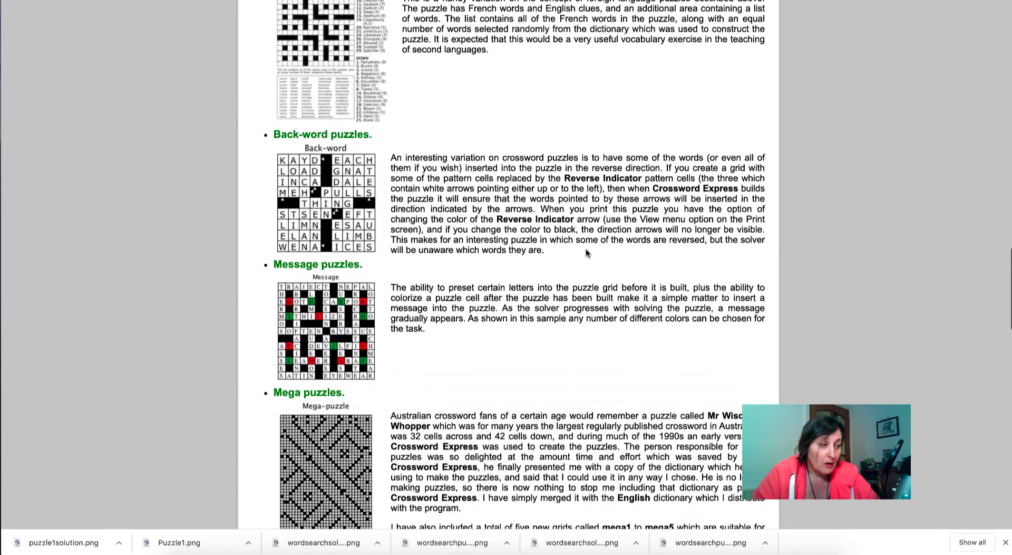
scroll(587, 252, "down", 4)
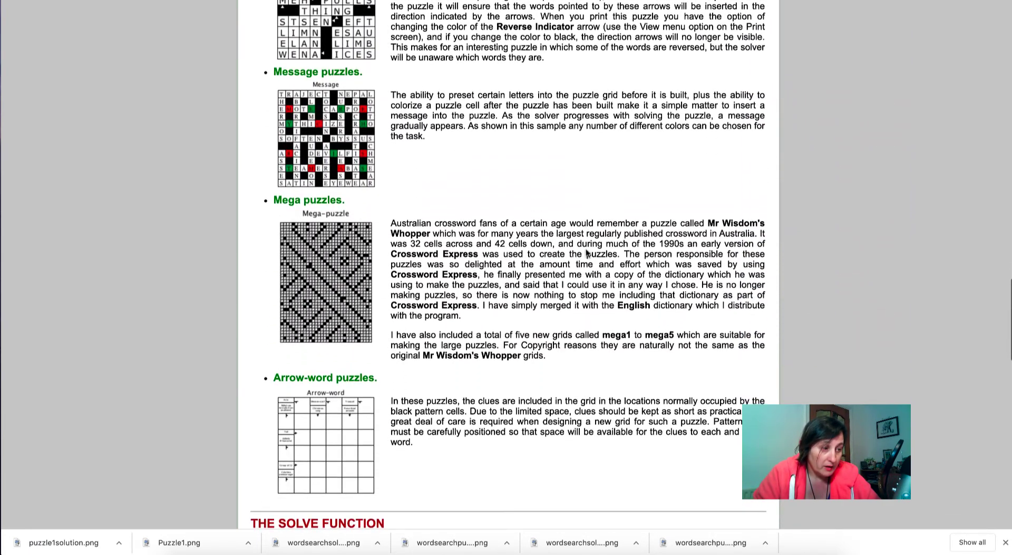
scroll(586, 253, "down", 8)
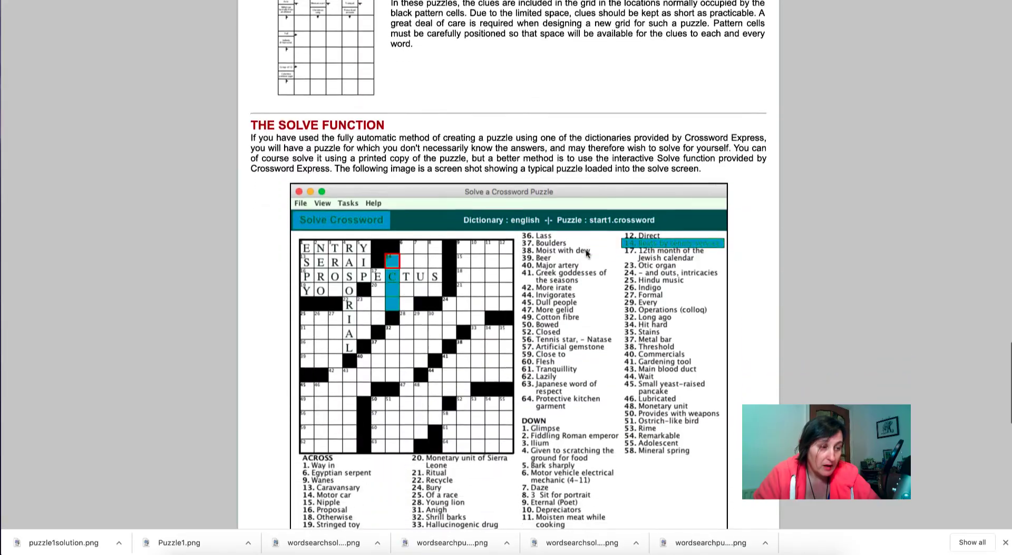
scroll(587, 253, "up", 20)
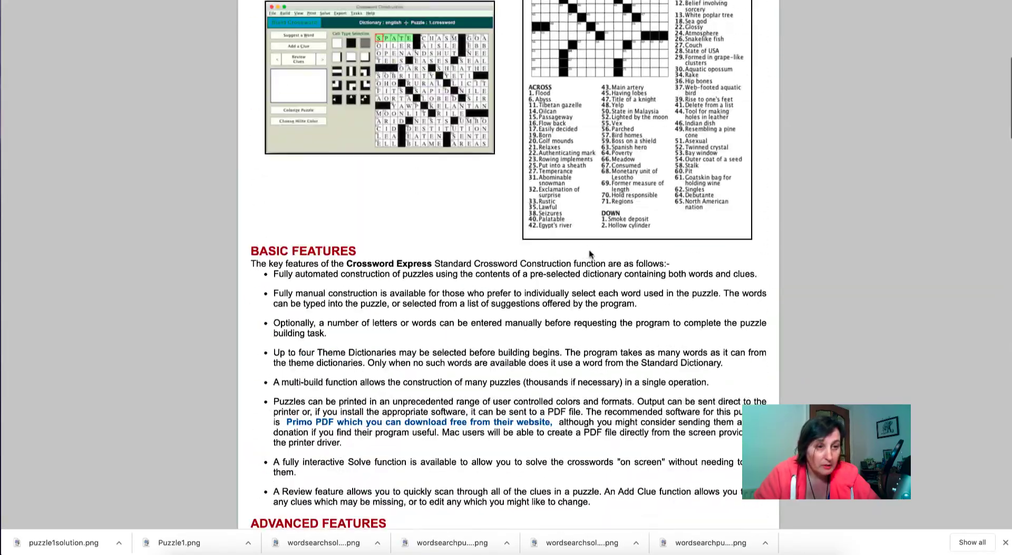
scroll(589, 253, "down", 1)
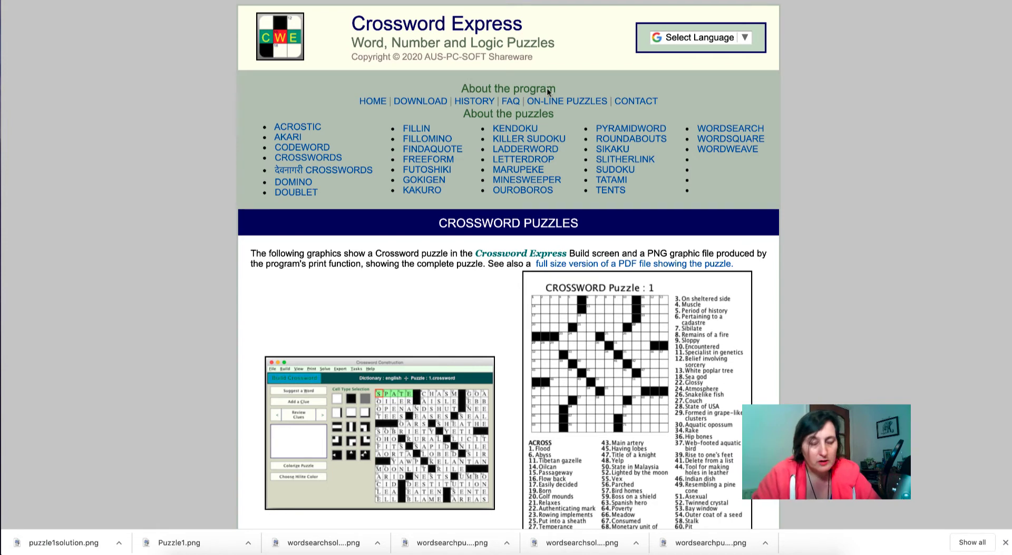
scroll(546, 87, "down", 1)
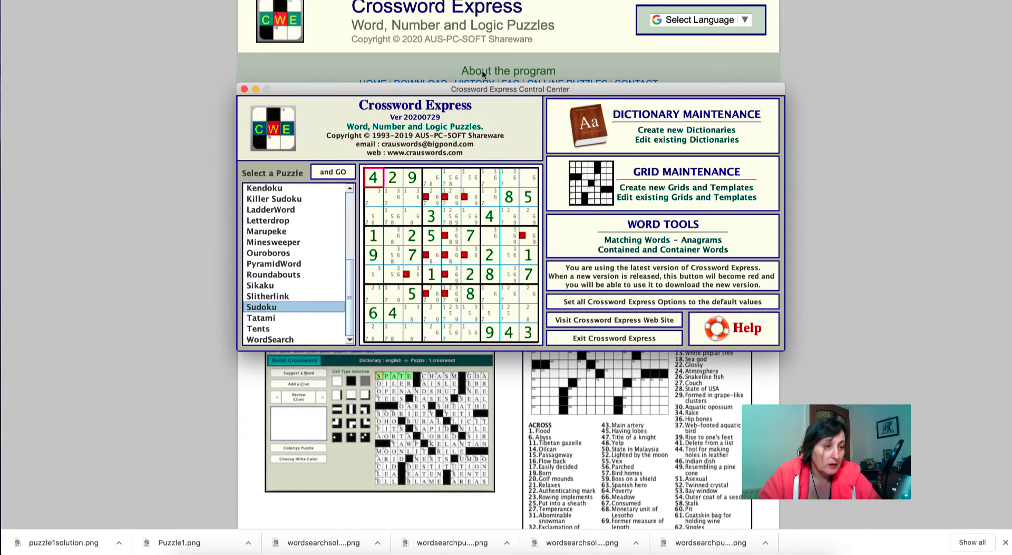
Step: Move the Control Center aside and show the english dictionary's 41543 words in Dictionary Maintenance
left_click_drag(543, 86, 472, 61)
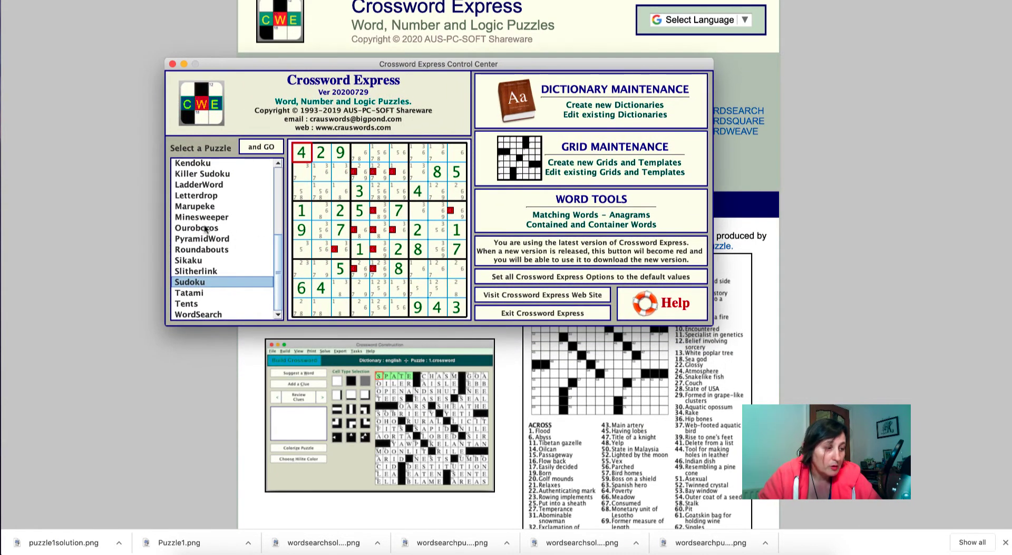
scroll(209, 228, "up", 5)
scroll(231, 212, "down", 5)
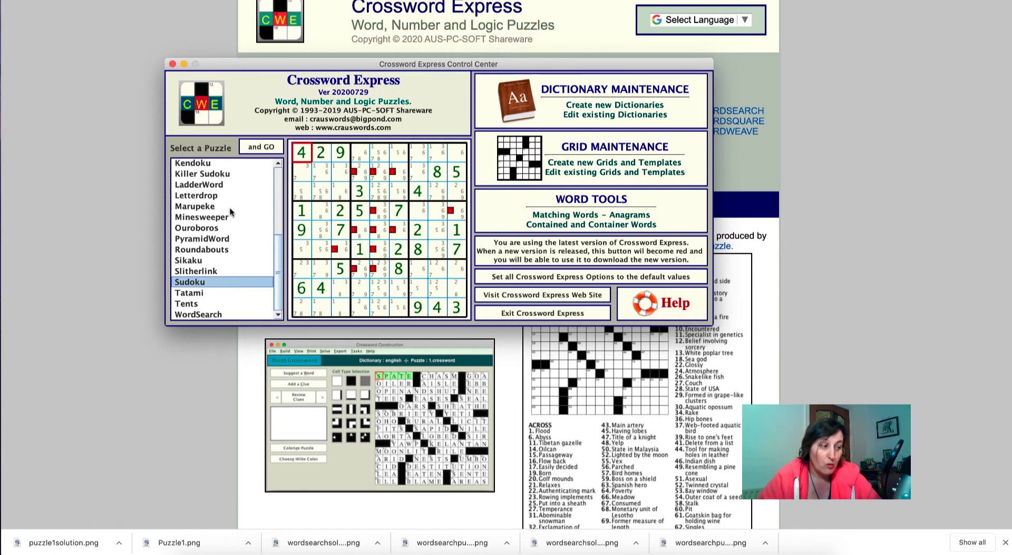
left_click(633, 108)
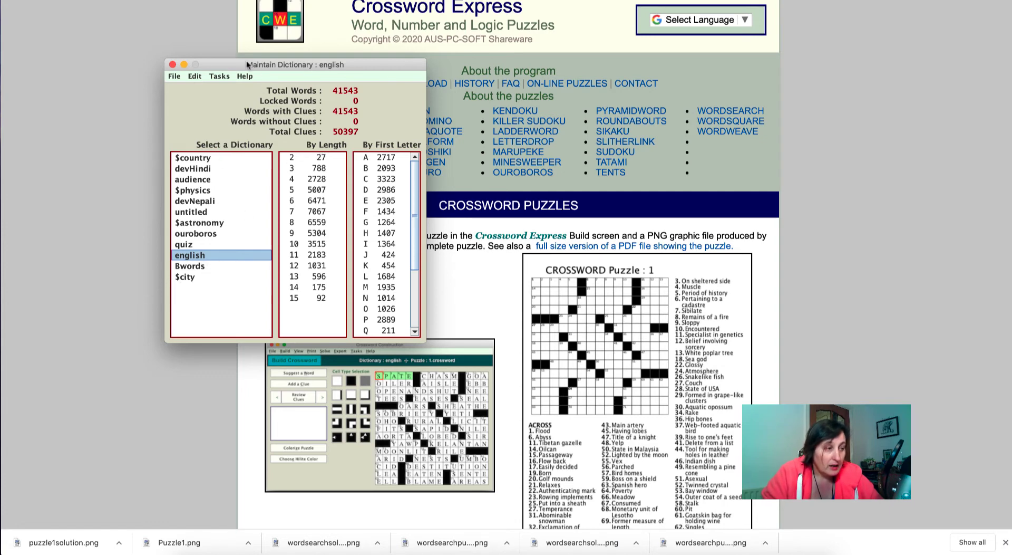
Step: Create a new standard dictionary named Cold with Latin alphabet, connected keyboard and Other Alphabets 0
left_click(219, 75)
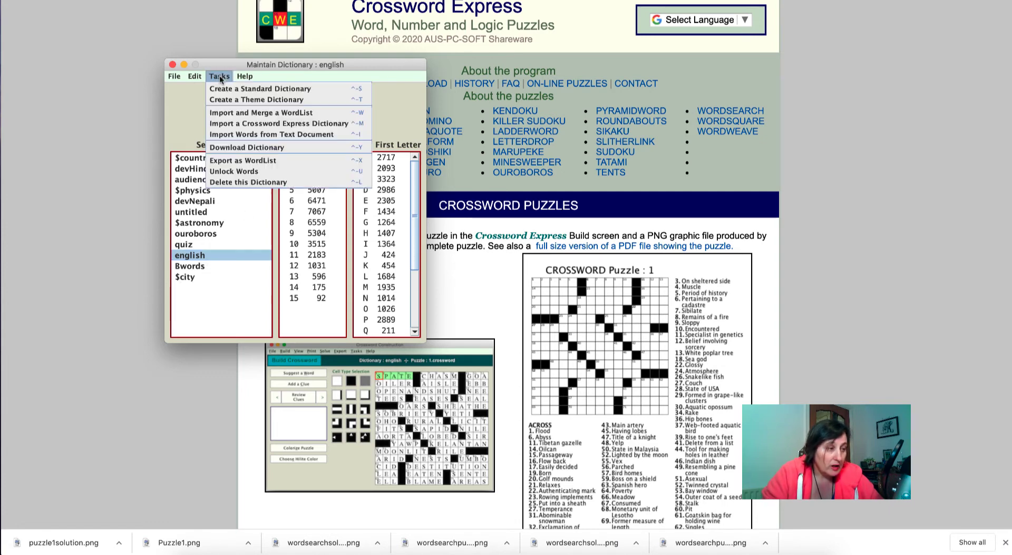
left_click(246, 90)
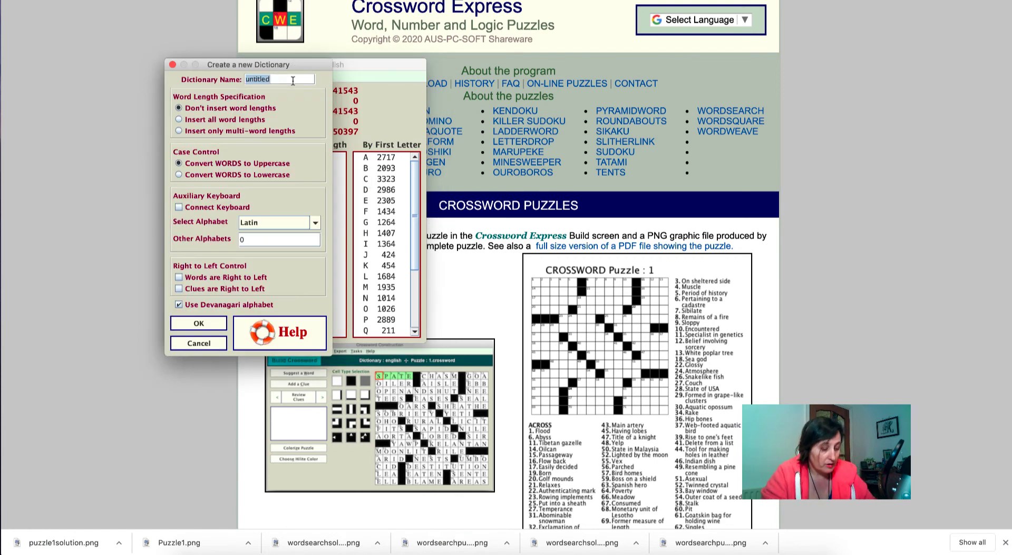
type("Cold")
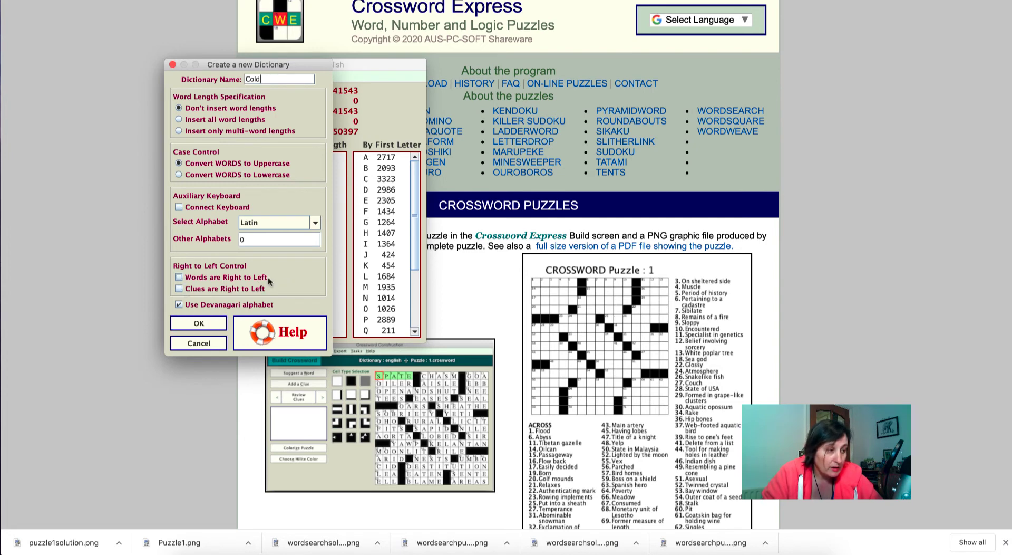
left_click(316, 223)
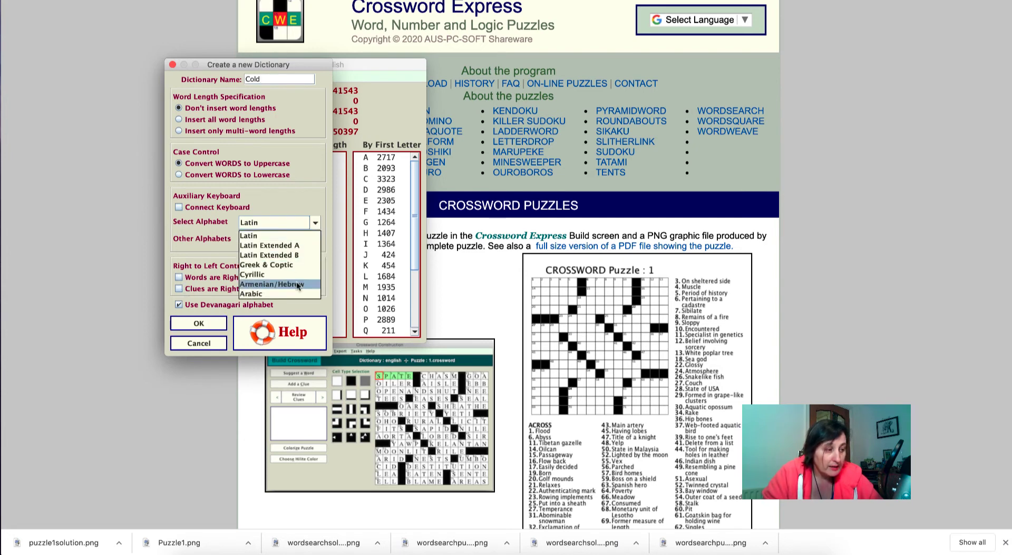
left_click(299, 286)
left_click(316, 222)
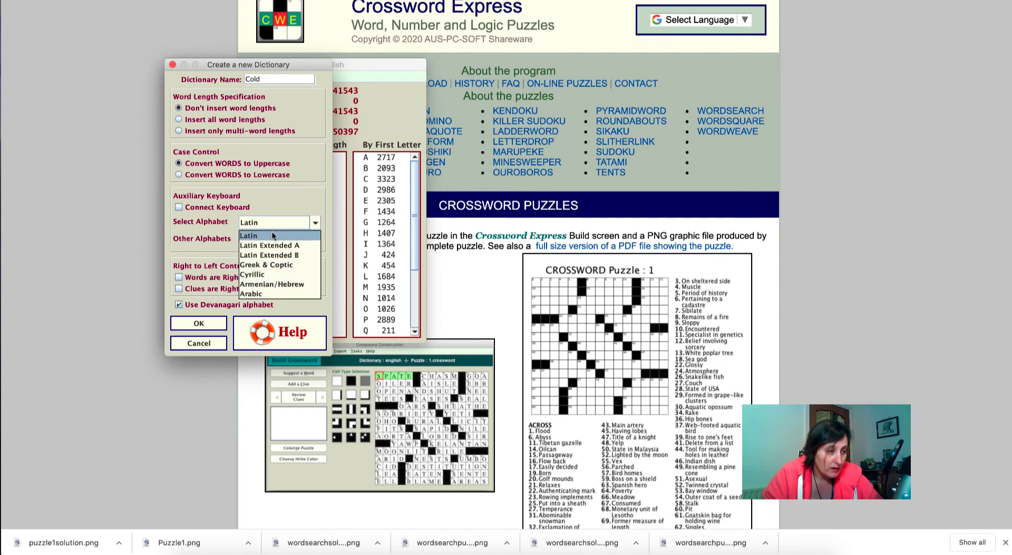
left_click(271, 203)
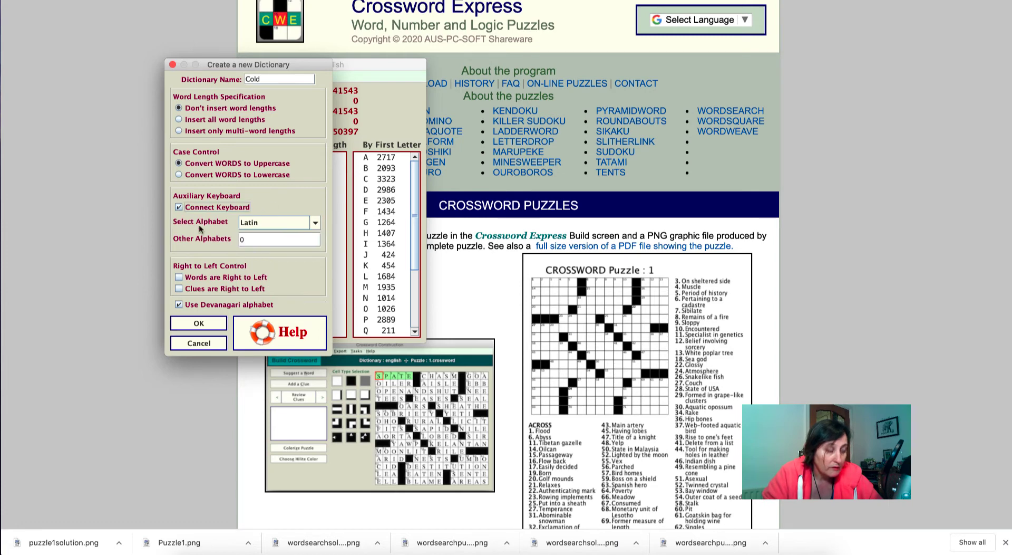
left_click(250, 240)
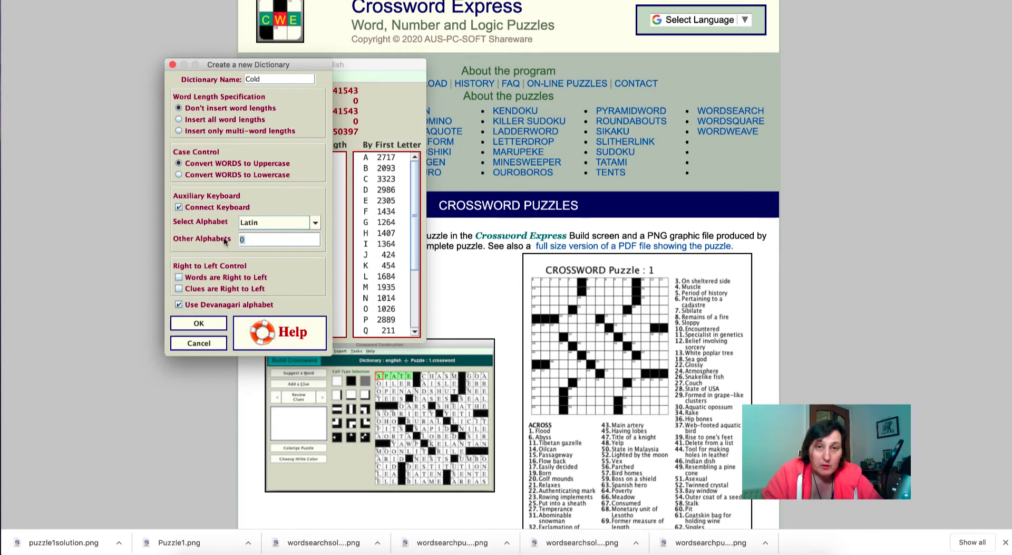
left_click(305, 240)
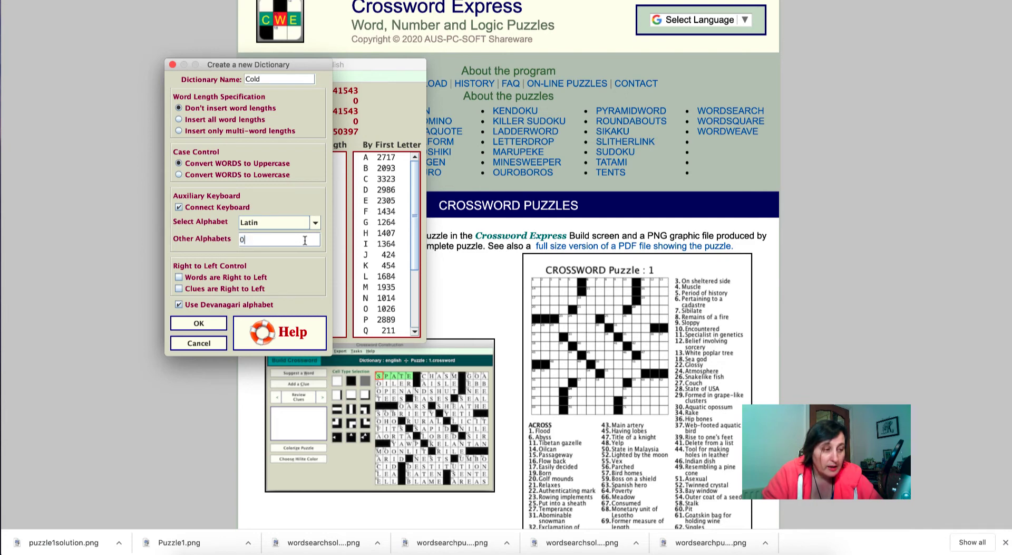
left_click_drag(304, 240, 238, 240)
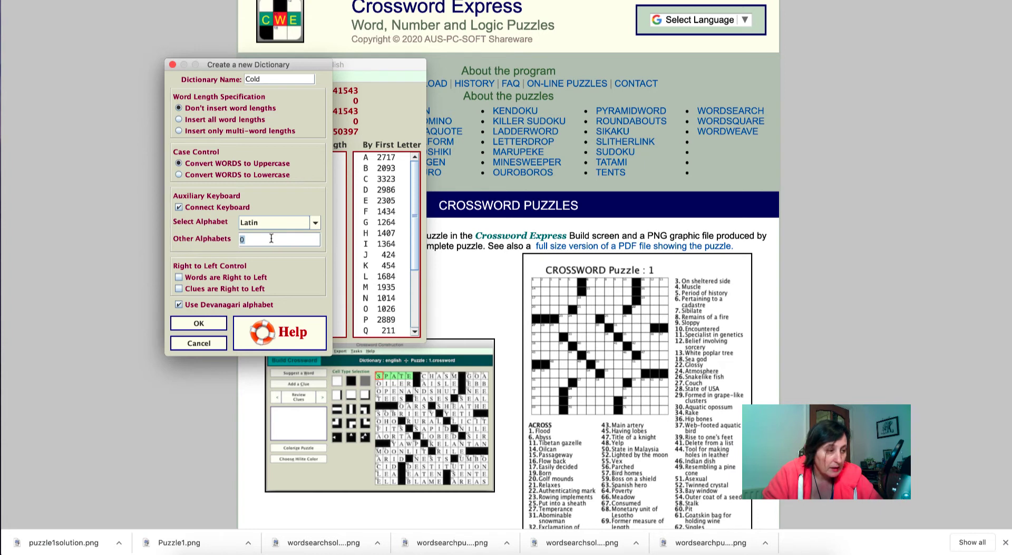
left_click(205, 325)
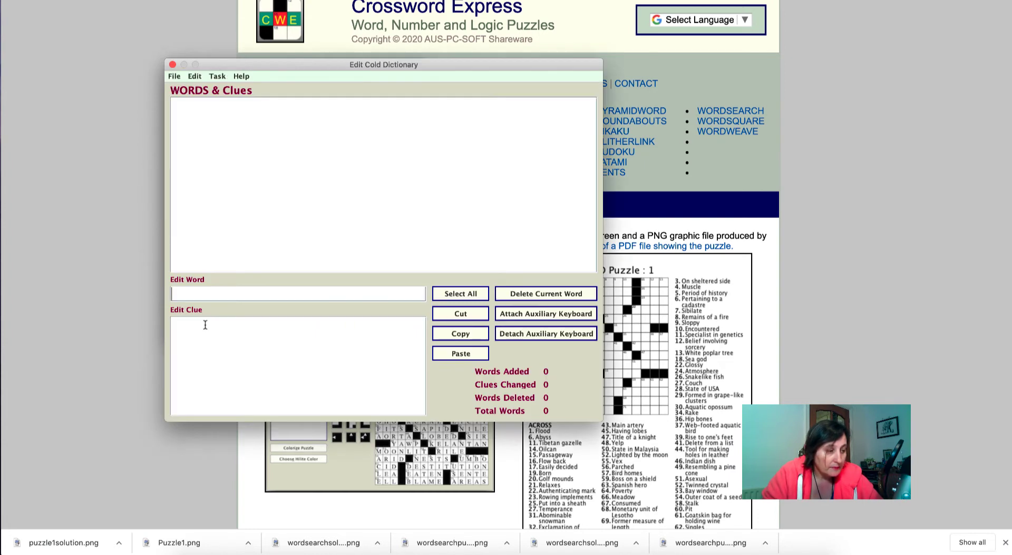
Step: Save and quit the Cold dictionary editor, back in Maintain Dictionary with 0 words
left_click(217, 76)
mouse_move(163, 74)
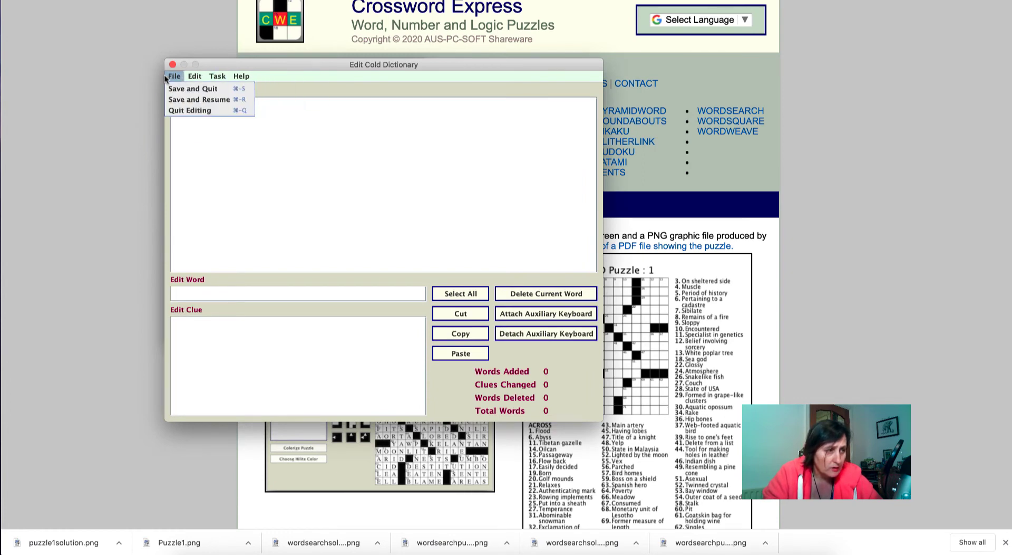
left_click(189, 89)
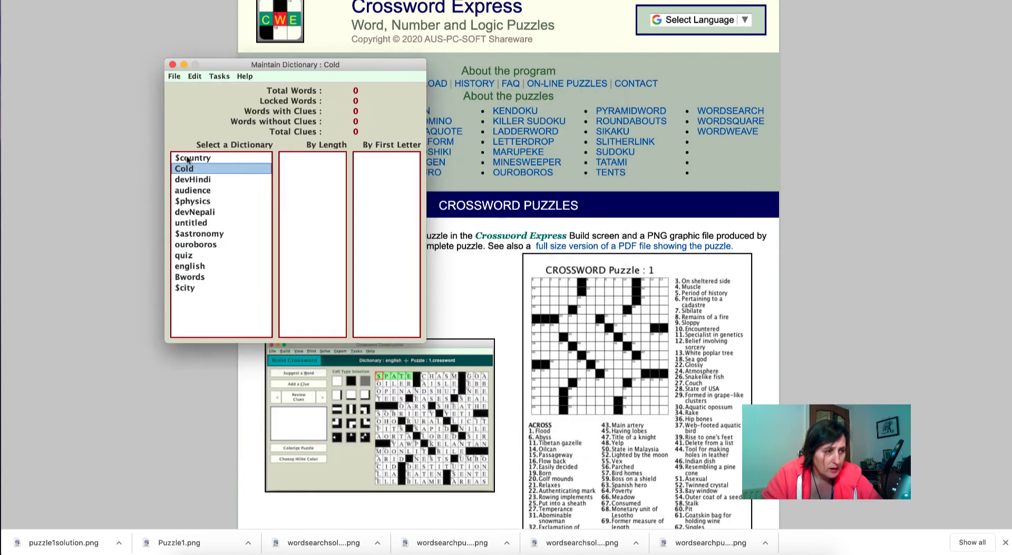
left_click(219, 76)
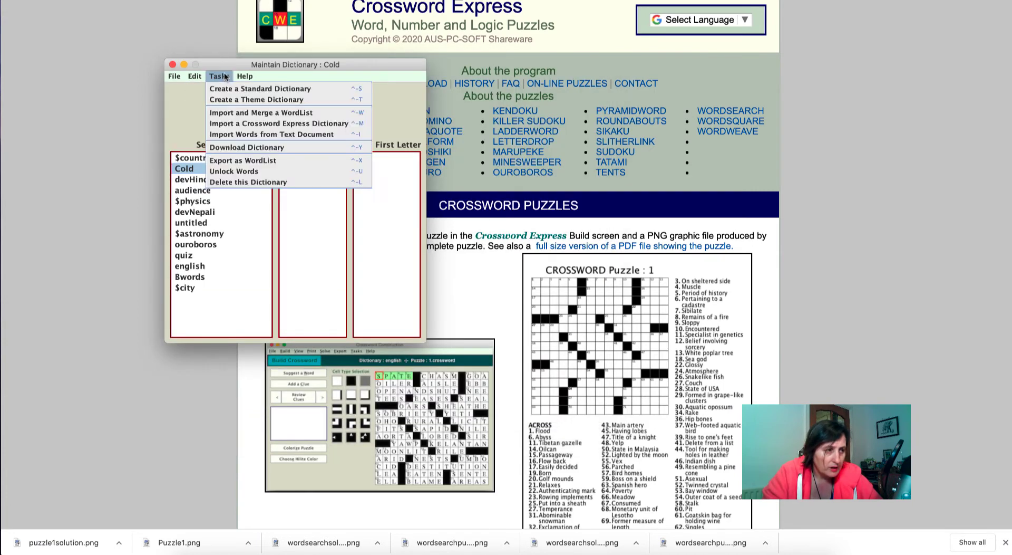
Step: Start a text-document word import into Cold and browse to the Dropbox folder
left_click(277, 112)
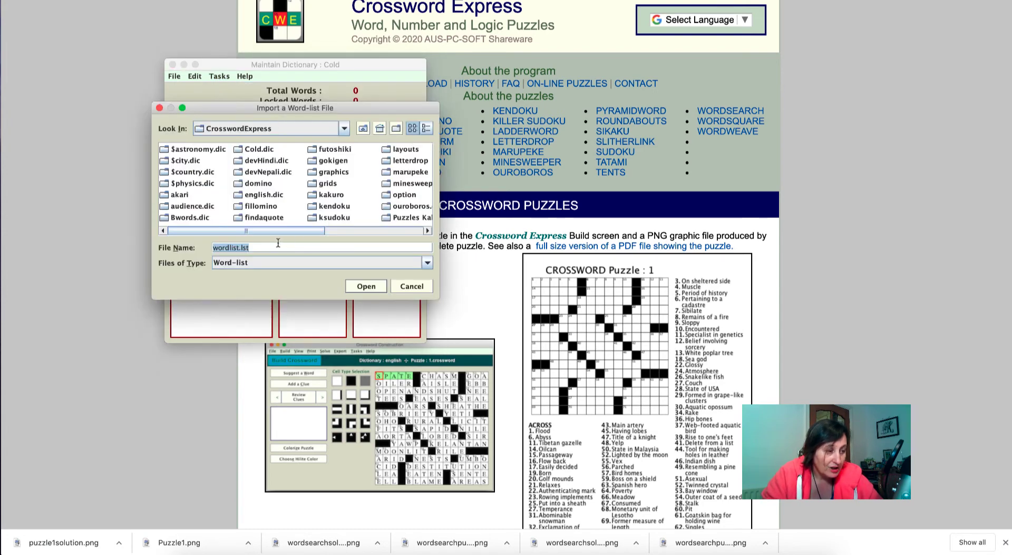
left_click(397, 287)
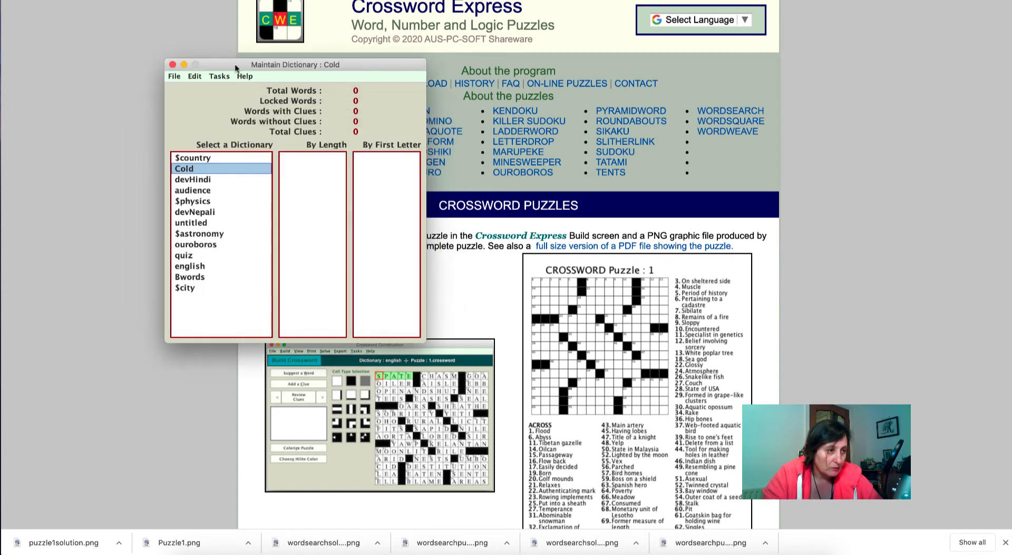
left_click(220, 76)
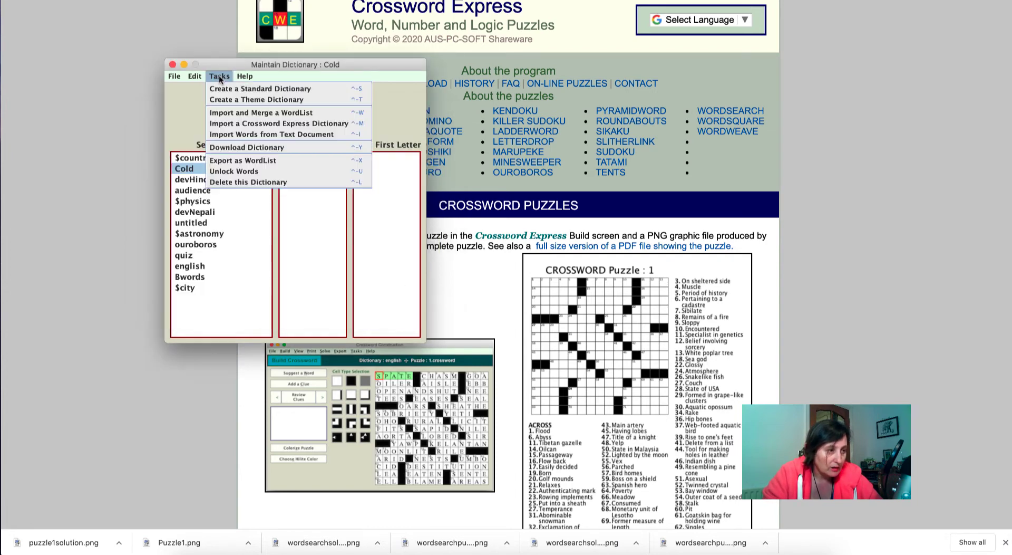
left_click(281, 135)
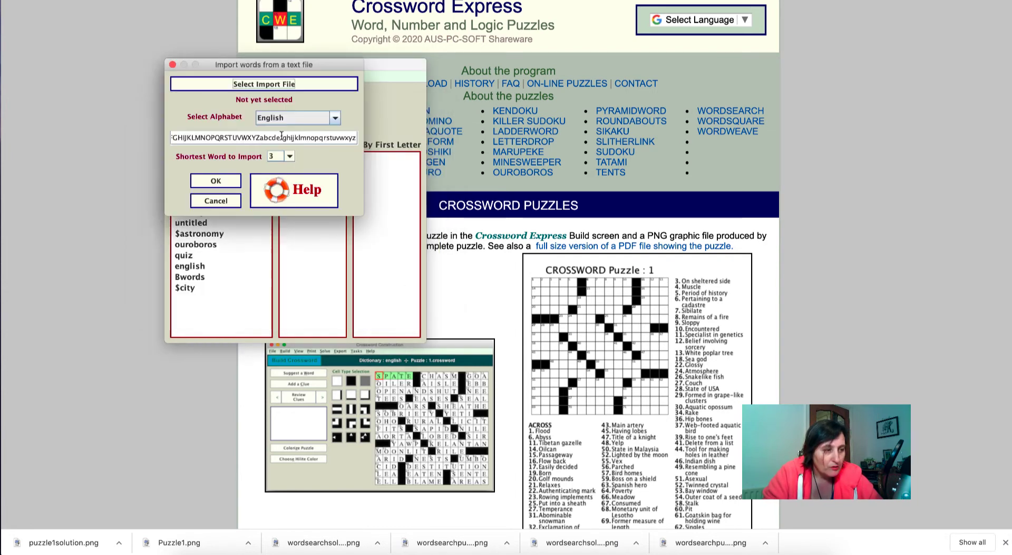
left_click(269, 86)
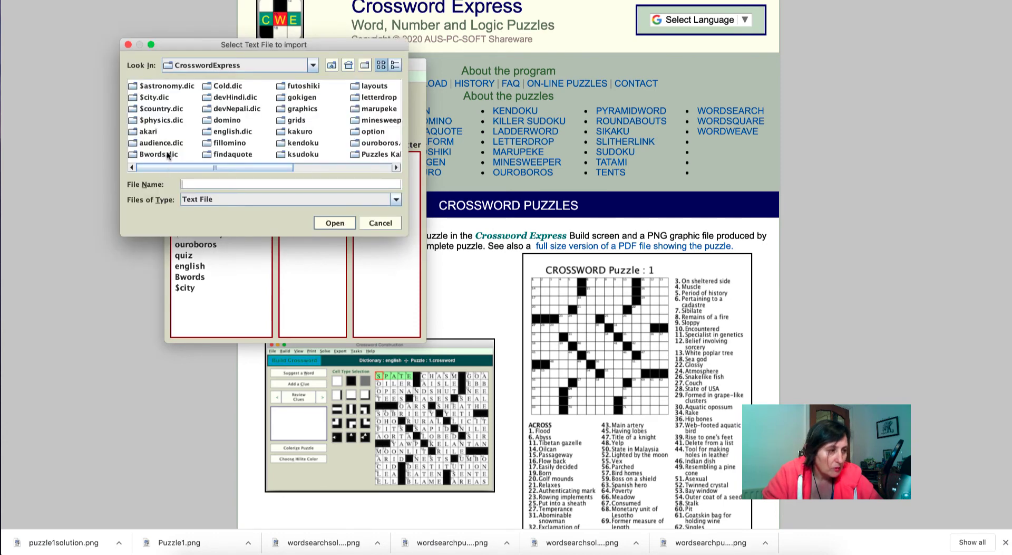
left_click(274, 67)
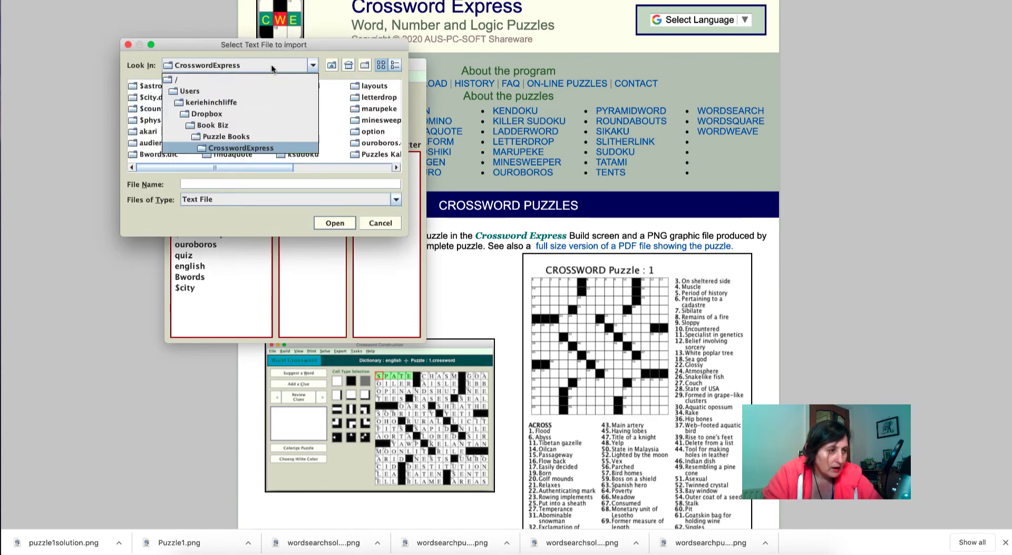
left_click(208, 114)
scroll(208, 130, "right", 10)
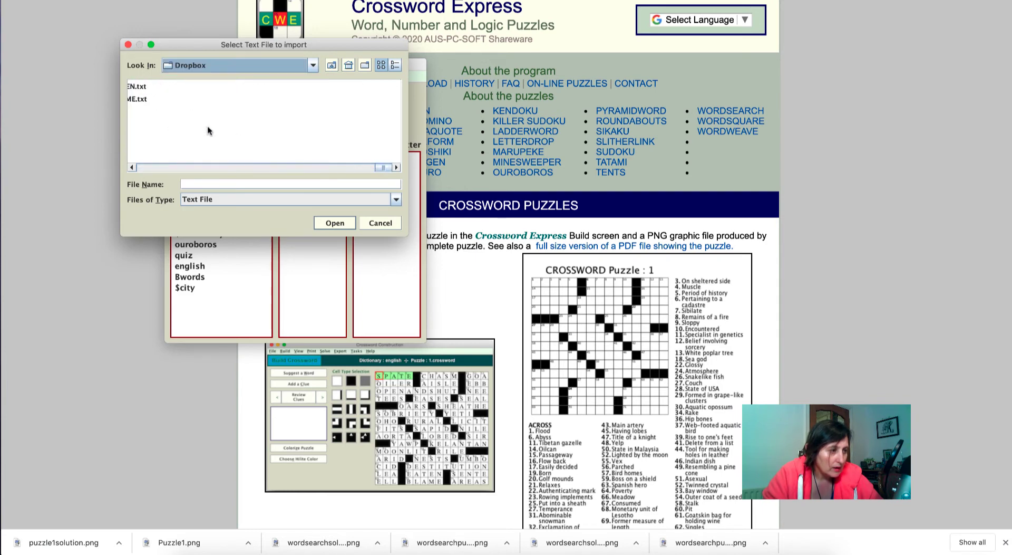
scroll(210, 131, "left", 8)
Step: Import COLD.txt, giving the Cold dictionary 14 words without clues
type("col")
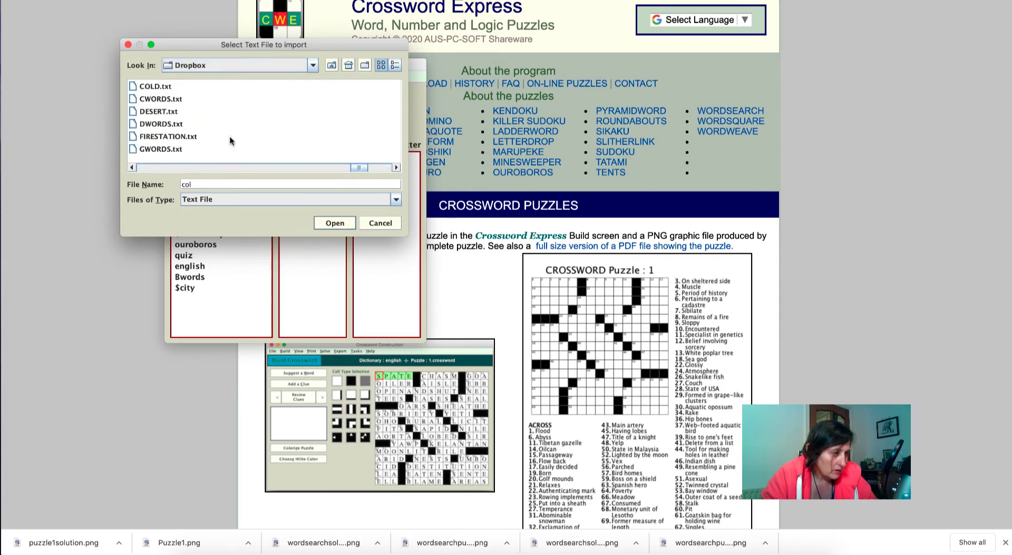
left_click(158, 87)
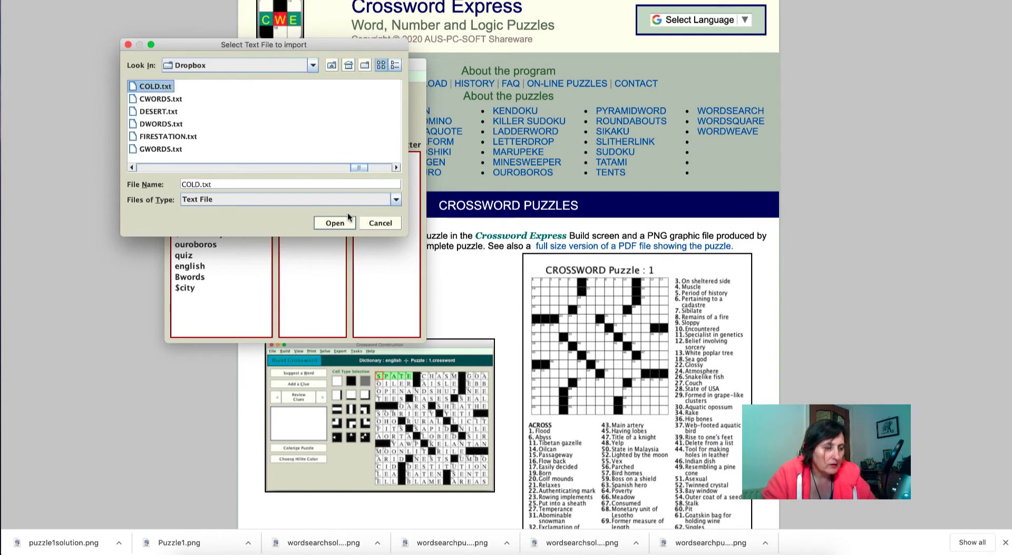
left_click(334, 222)
left_click(214, 179)
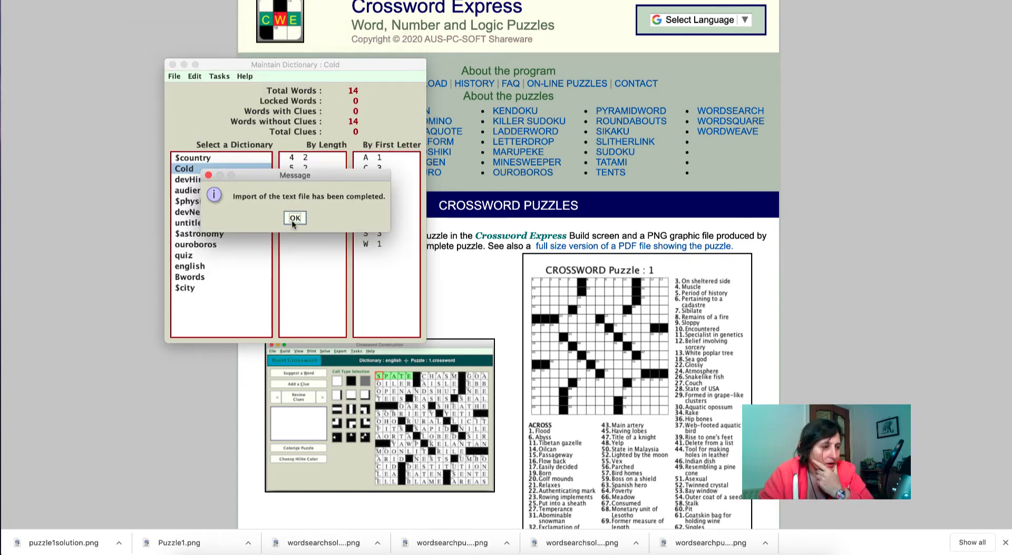
left_click(294, 220)
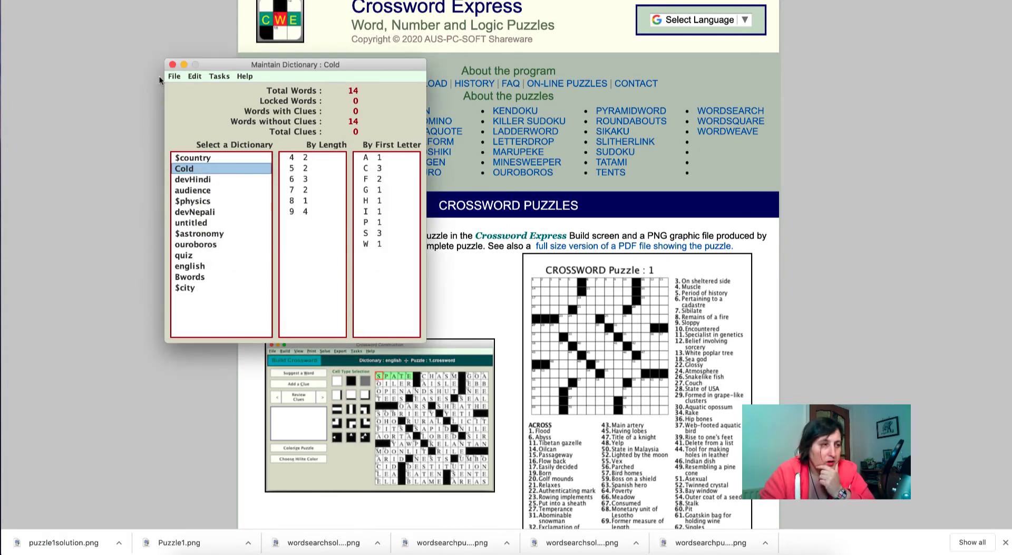
left_click(176, 76)
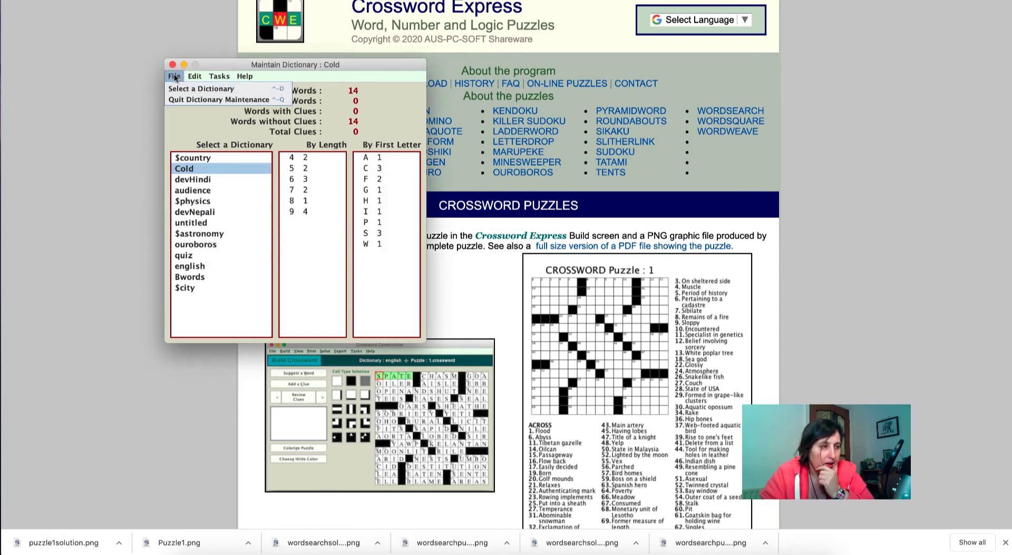
Step: Leave Dictionary Maintenance and open WordSearch construction
left_click(175, 76)
left_click(173, 64)
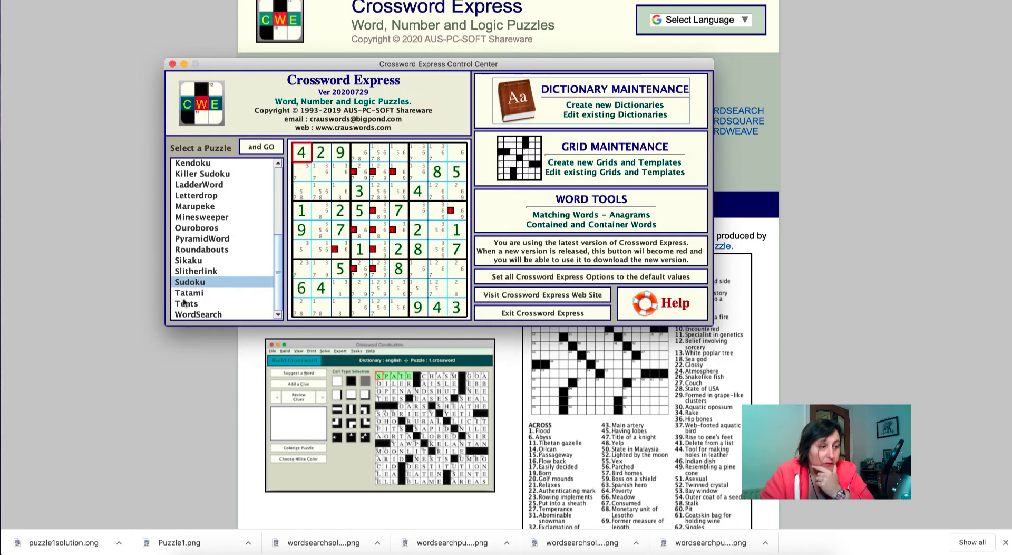
left_click(208, 315)
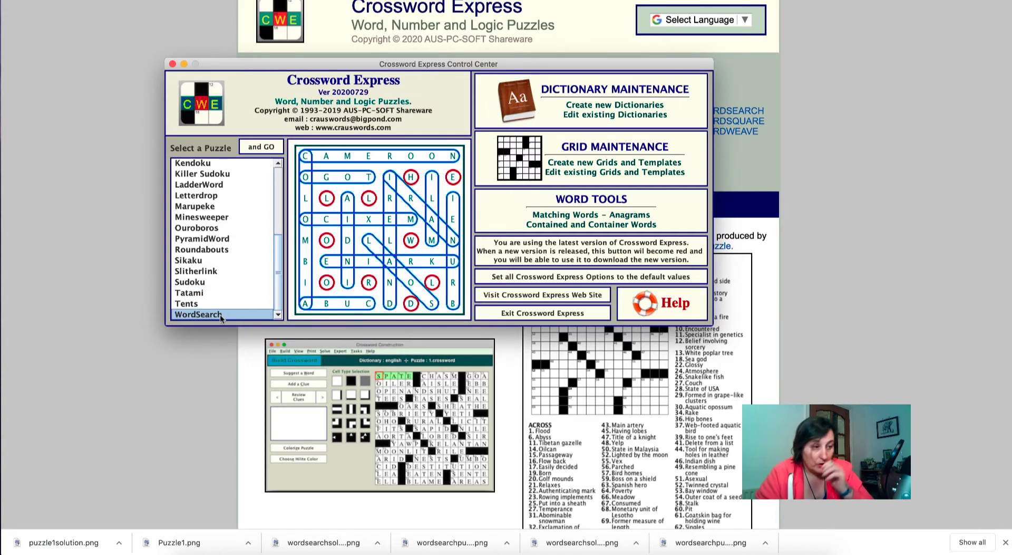
left_click(262, 147)
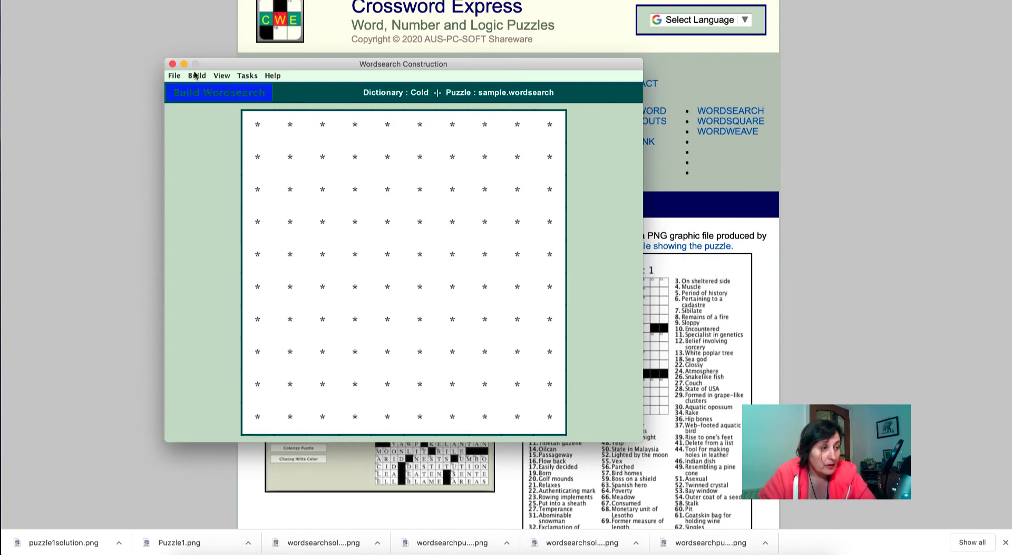
Step: Build a 10×10 word search from the Cold dictionary, saved as sample.wordsearch
left_click(195, 76)
left_click(210, 90)
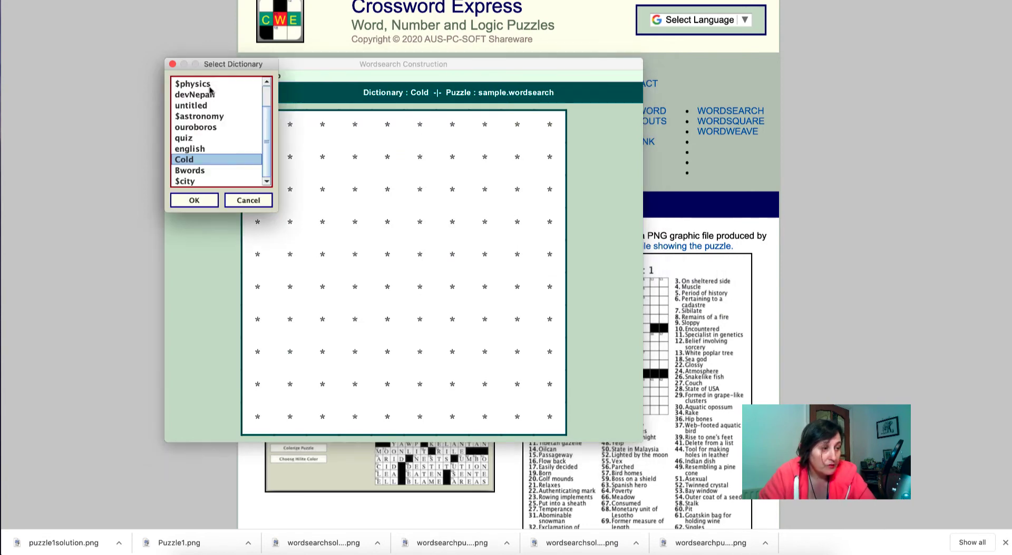
left_click(195, 200)
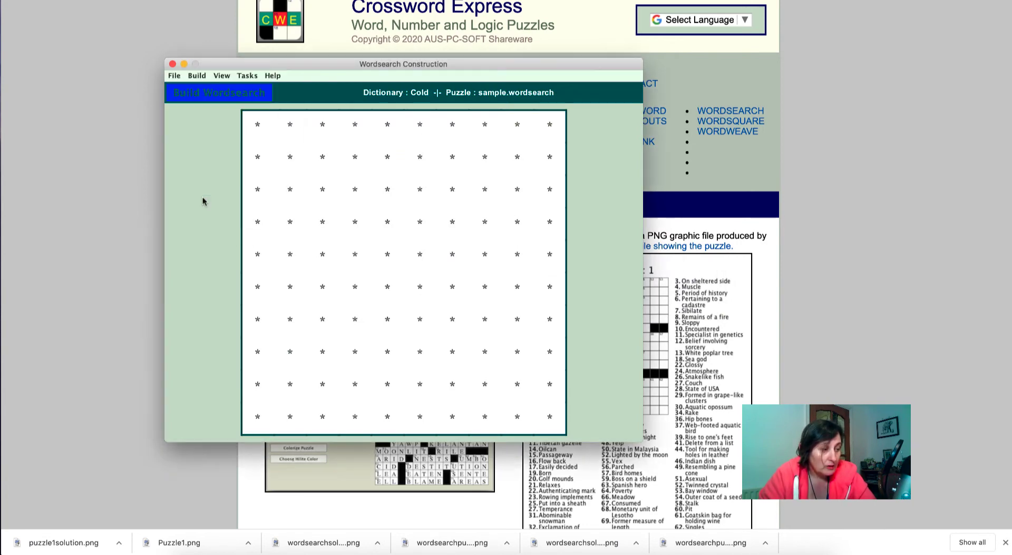
left_click(197, 76)
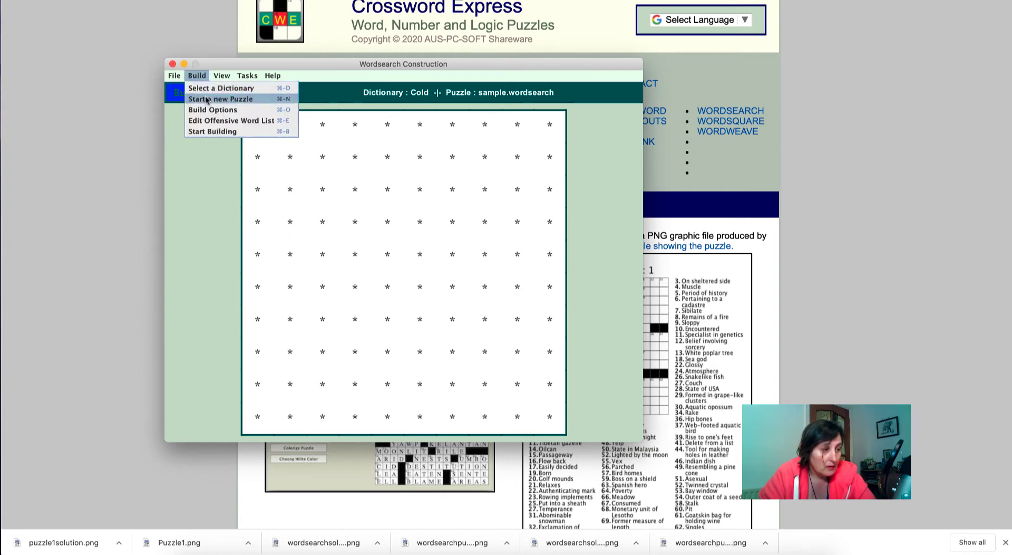
left_click(217, 133)
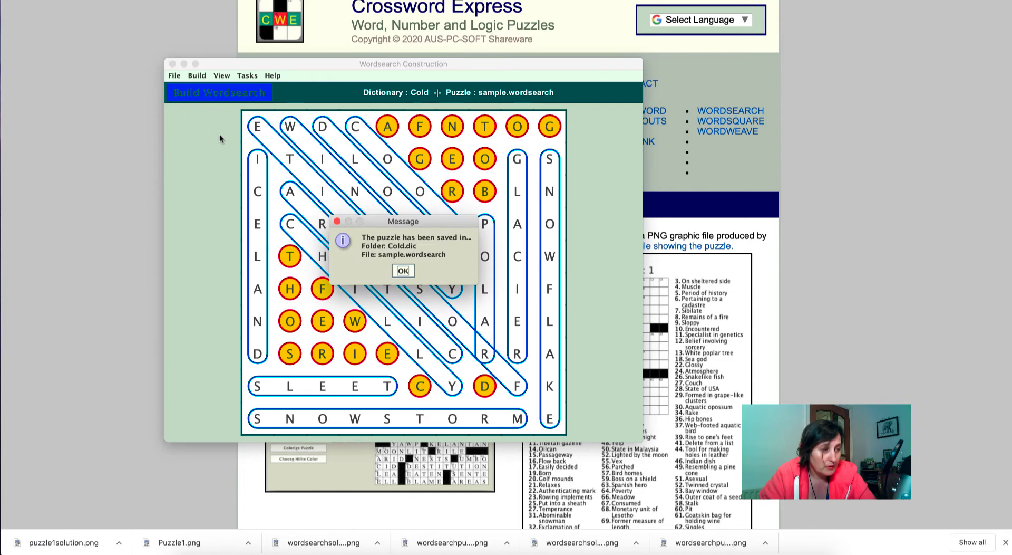
left_click(404, 271)
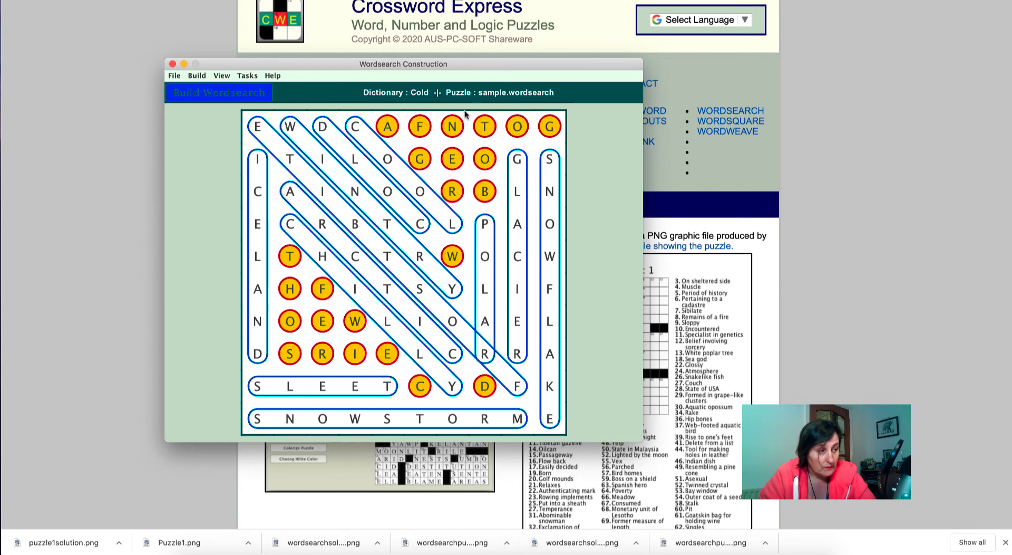
left_click(247, 76)
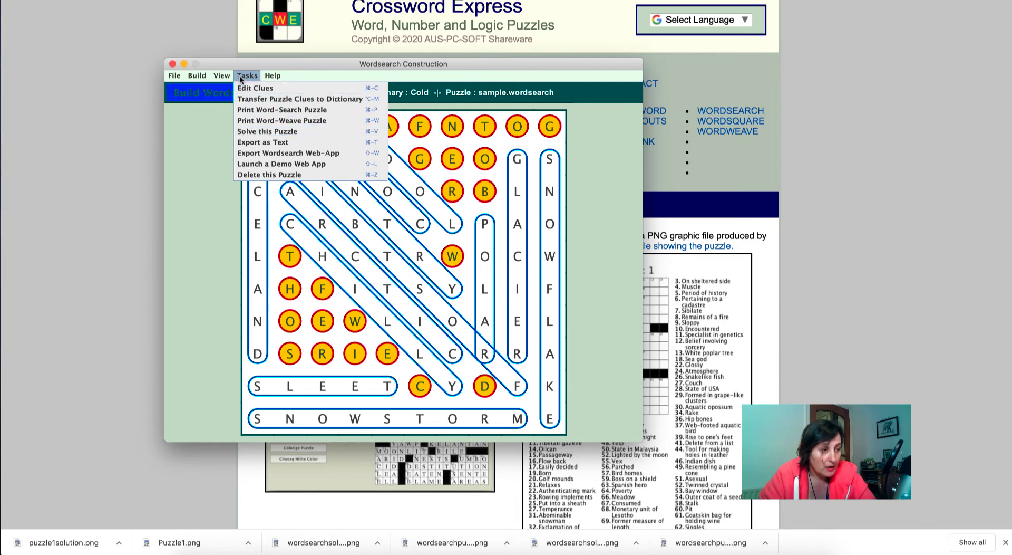
Step: Print-set the word search with the puz-clue-sol layout and open the 300 ppi PNG export dialog
left_click(240, 77)
left_click(242, 75)
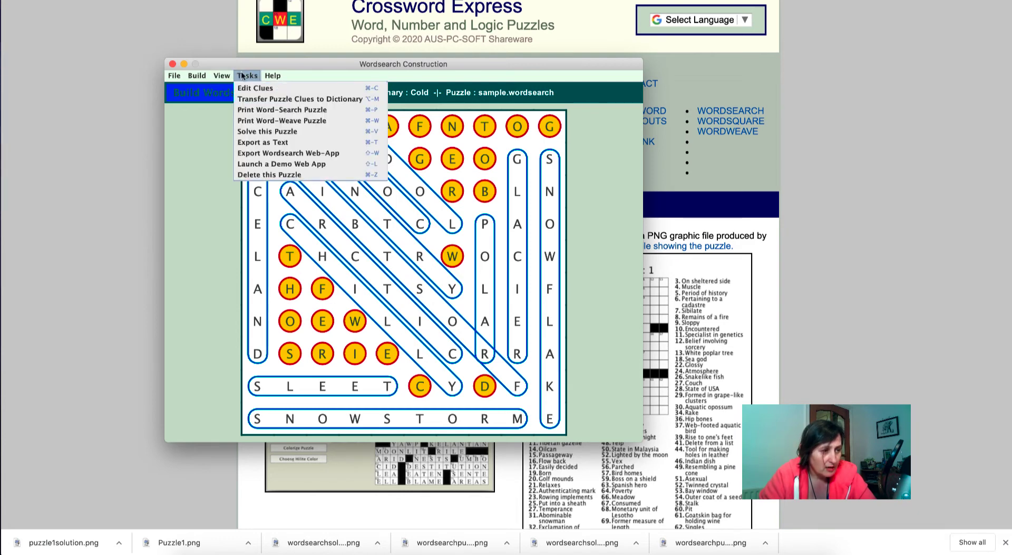
left_click(268, 109)
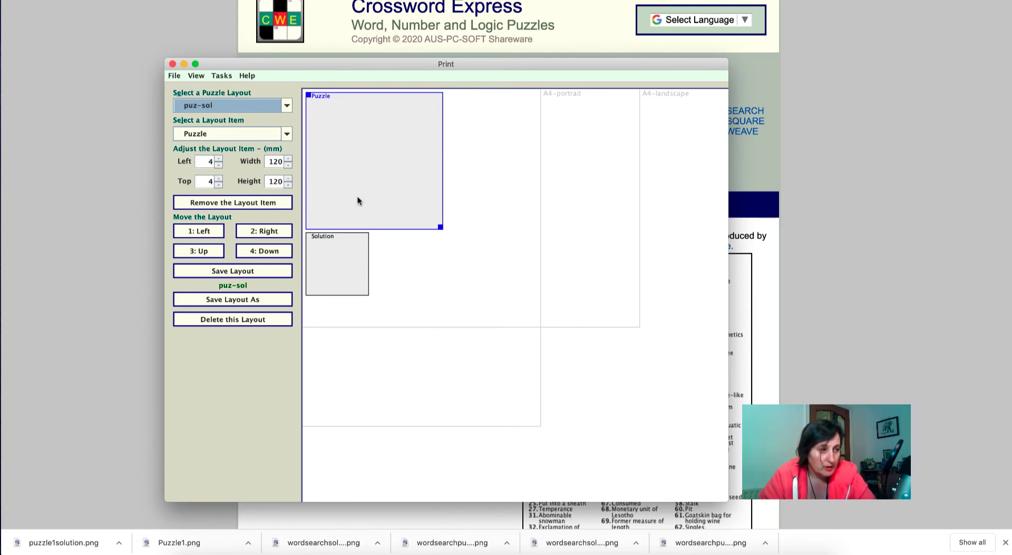
left_click(287, 105)
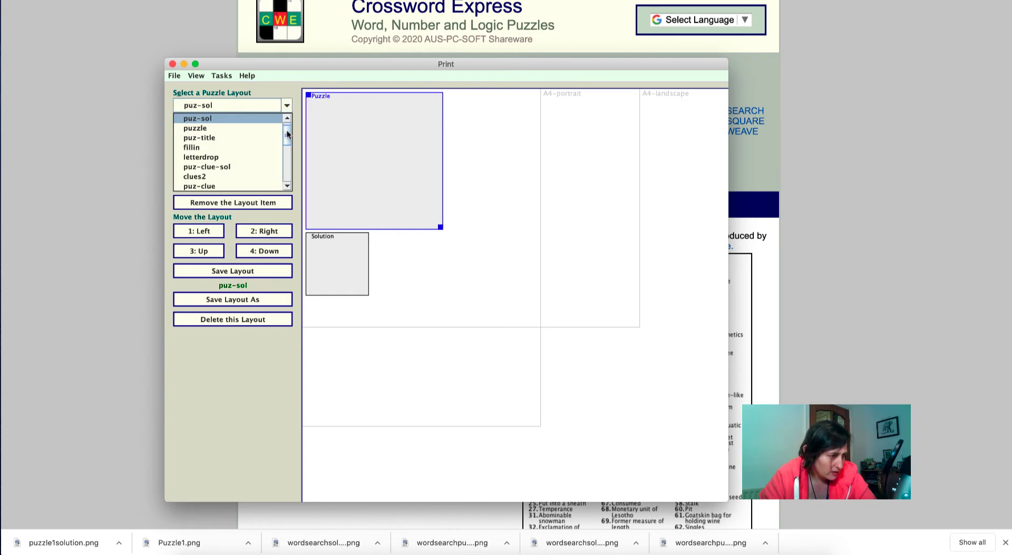
scroll(288, 134, "down", 5)
scroll(288, 133, "up", 3)
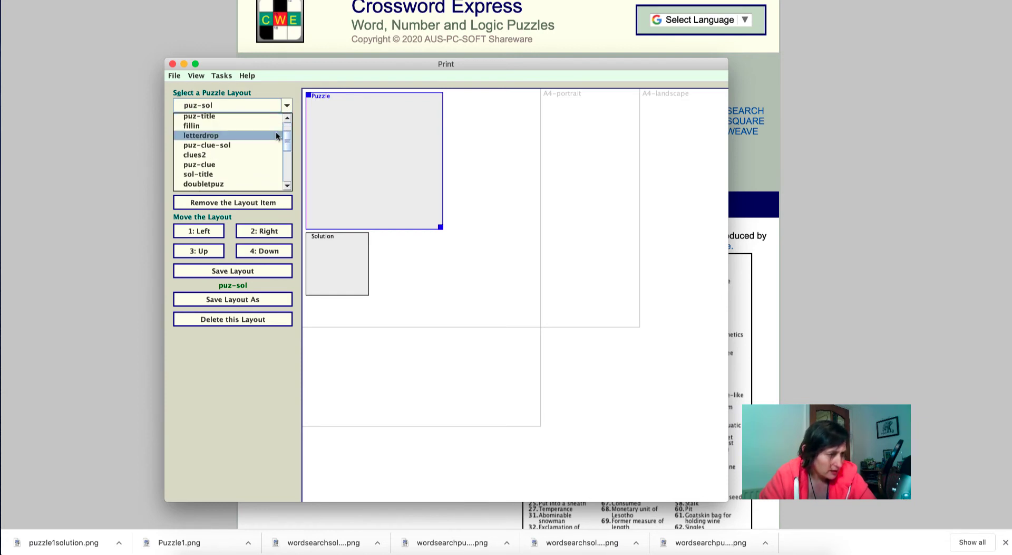
left_click(224, 146)
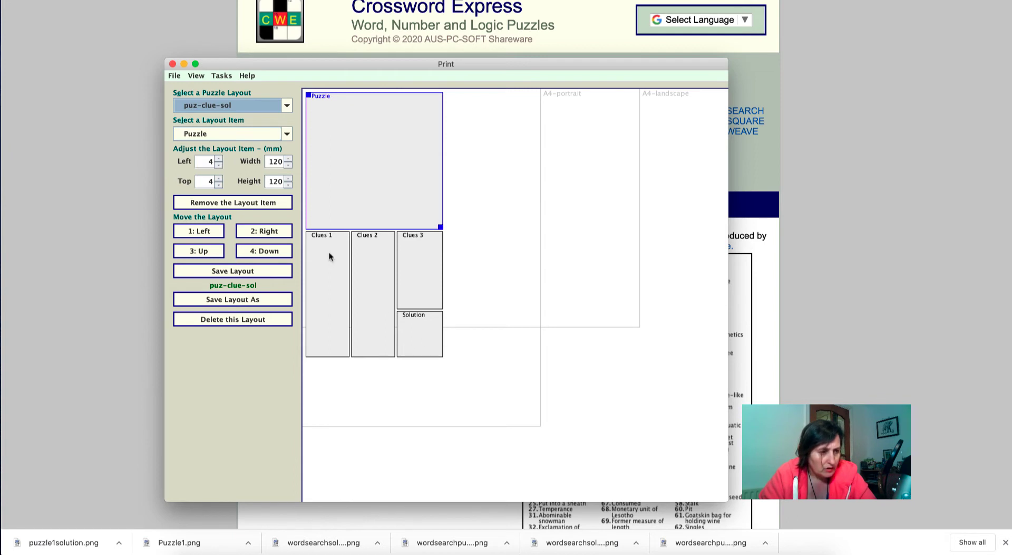
left_click(261, 243)
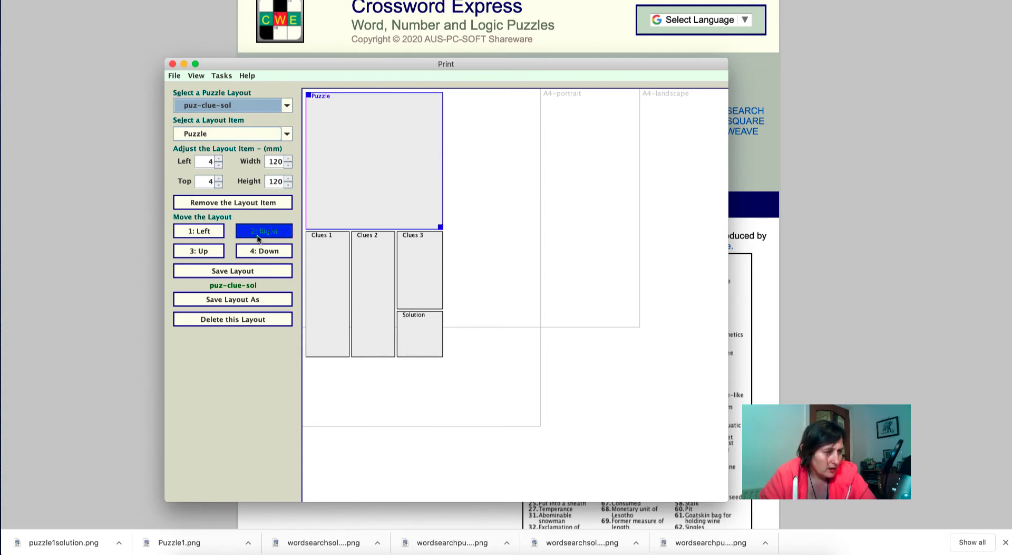
left_click(221, 75)
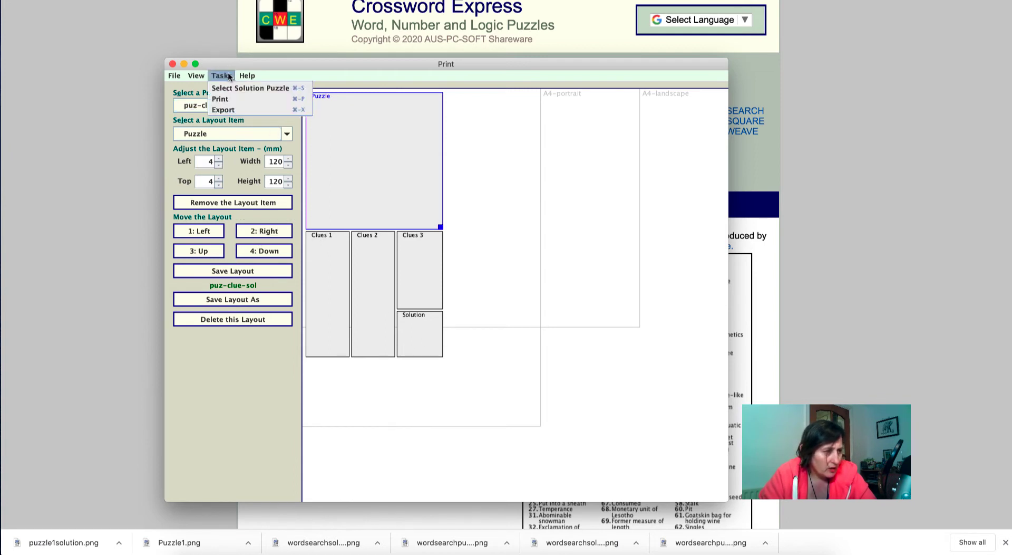
left_click(231, 110)
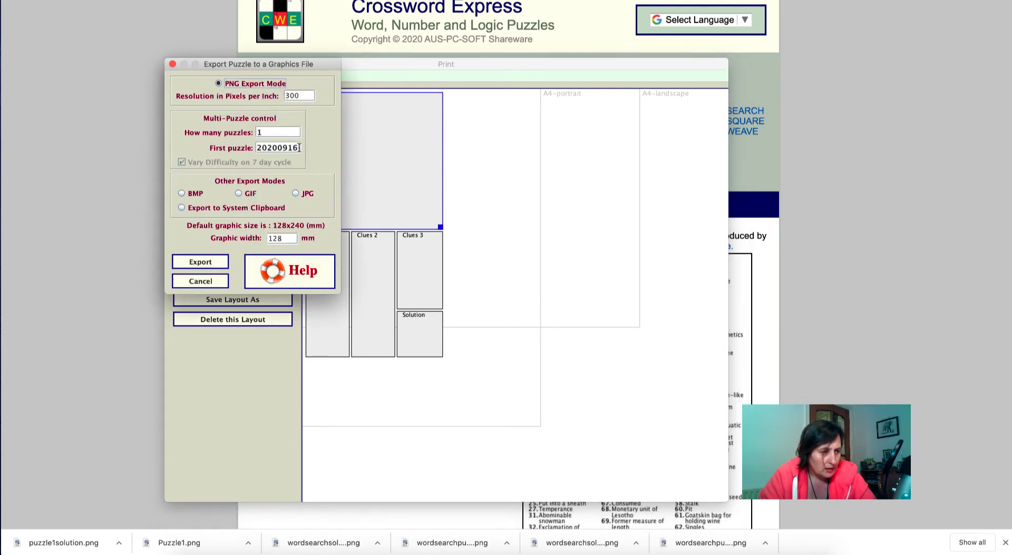
Step: Change the print layout to puz-sol, the puzzle-plus-solution layout
left_click_drag(299, 148, 263, 146)
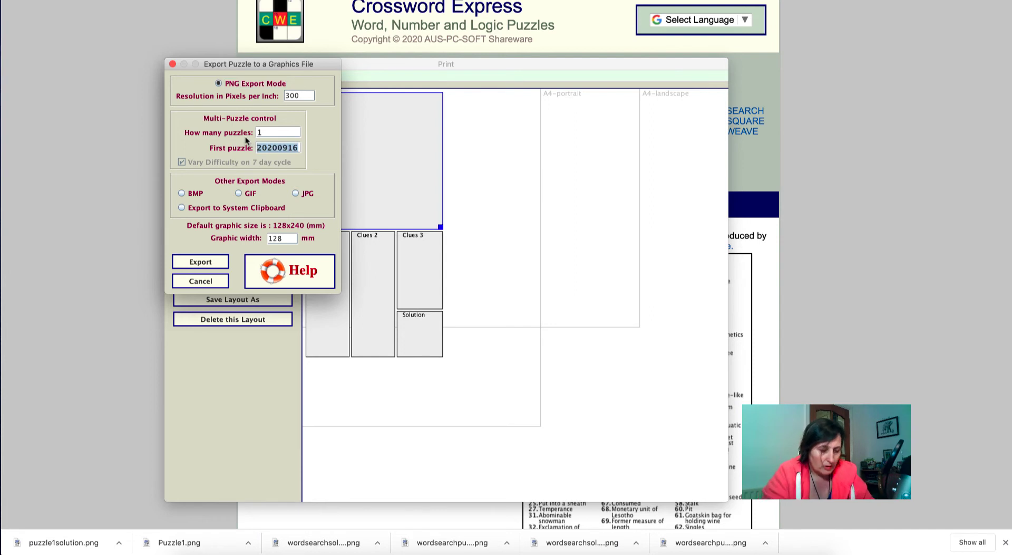
type("pu")
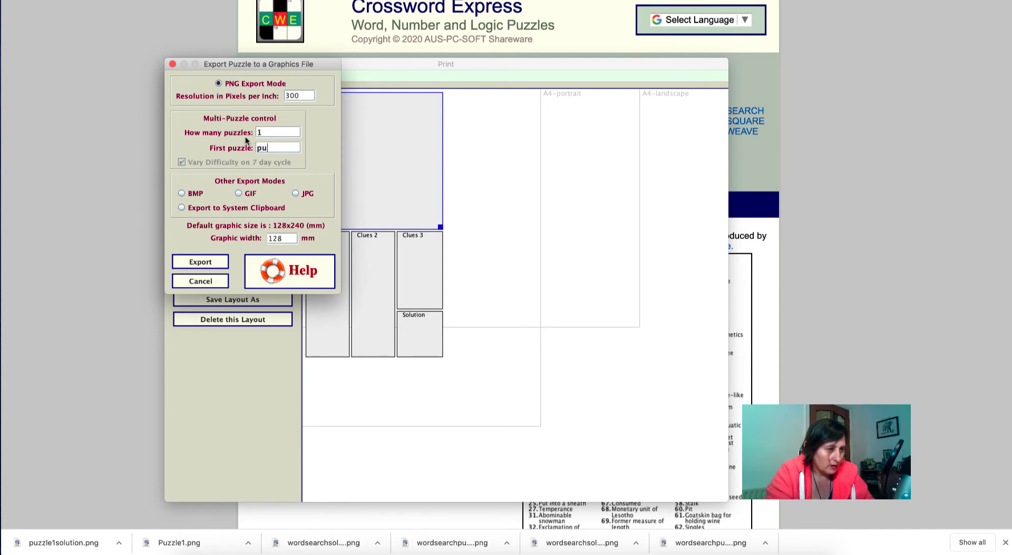
left_click(203, 259)
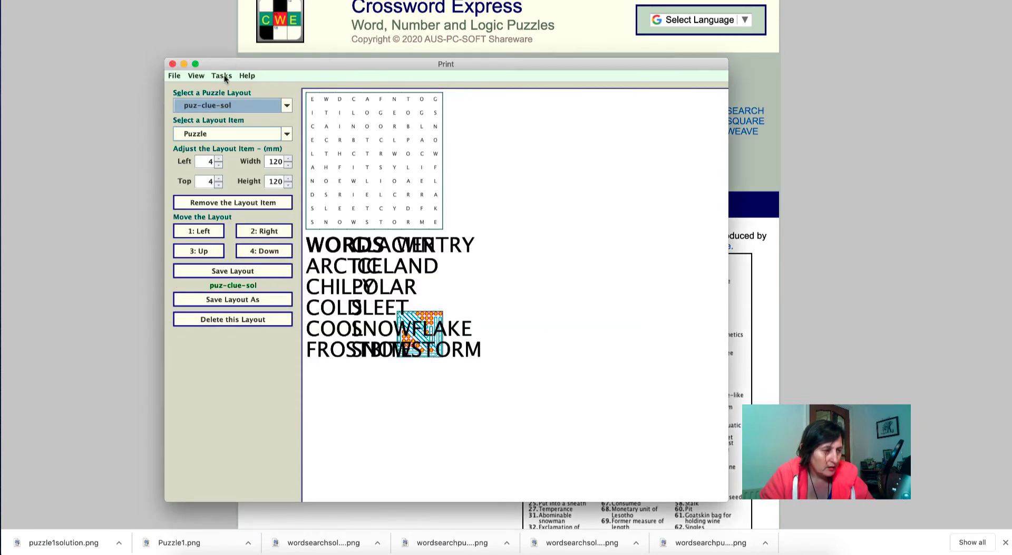
left_click(222, 75)
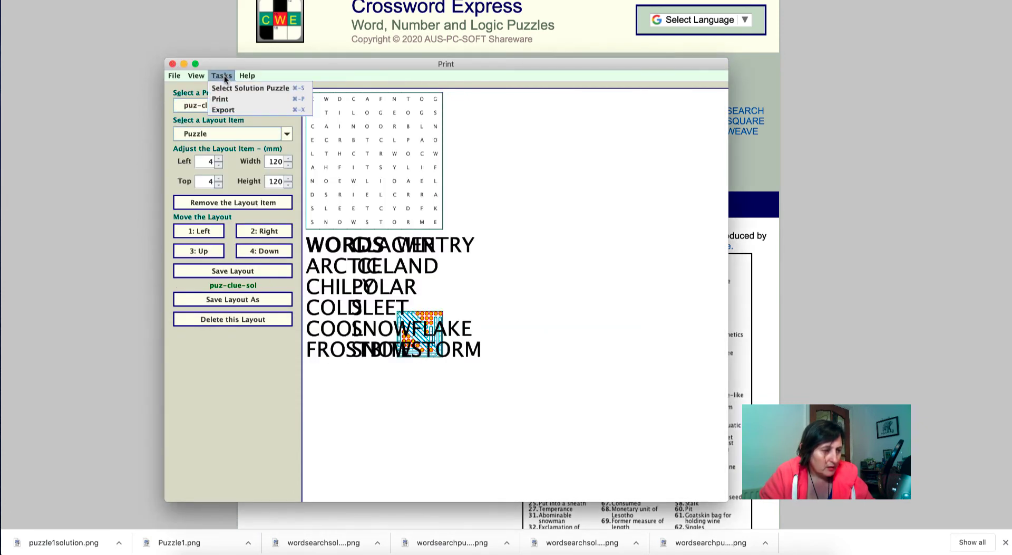
left_click(473, 276)
left_click(284, 108)
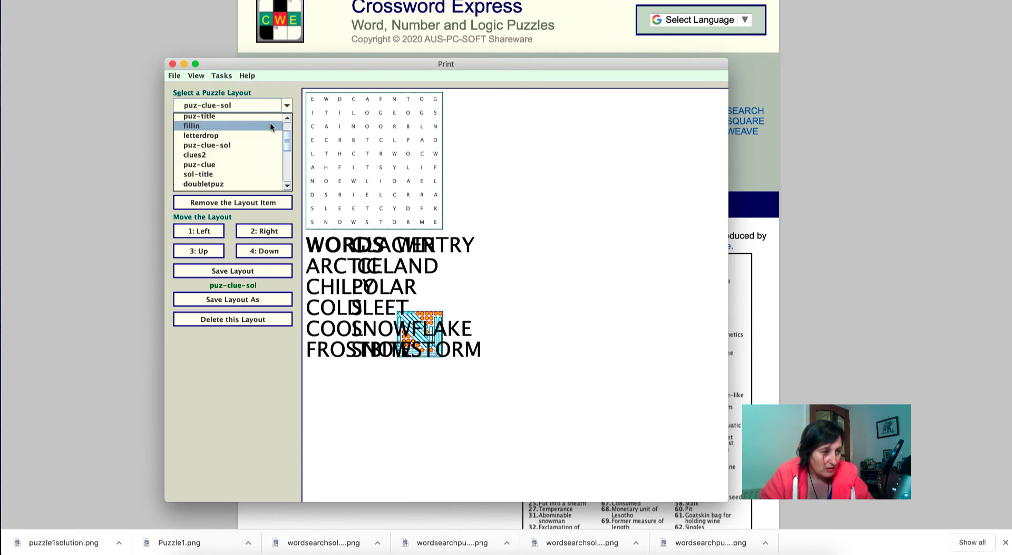
left_click_drag(282, 138, 289, 122)
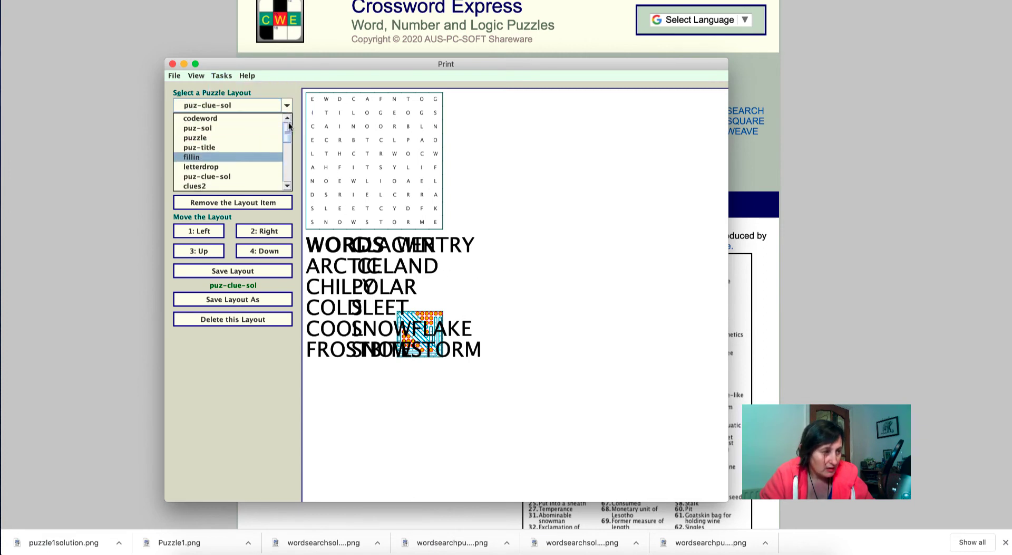
left_click(230, 129)
Step: Export the puz-sol layout to the Desktop as puzzle3.png
left_click(223, 78)
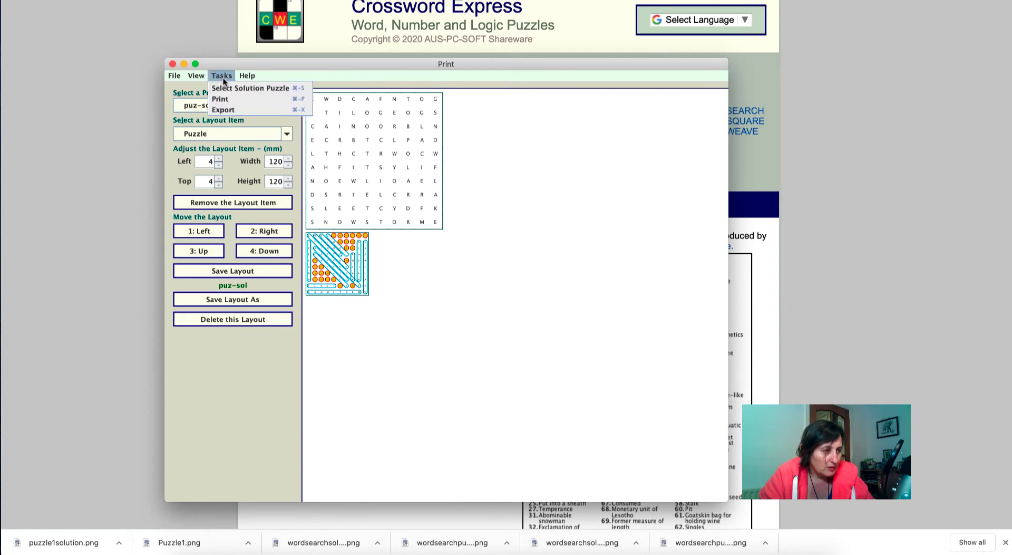
left_click(227, 108)
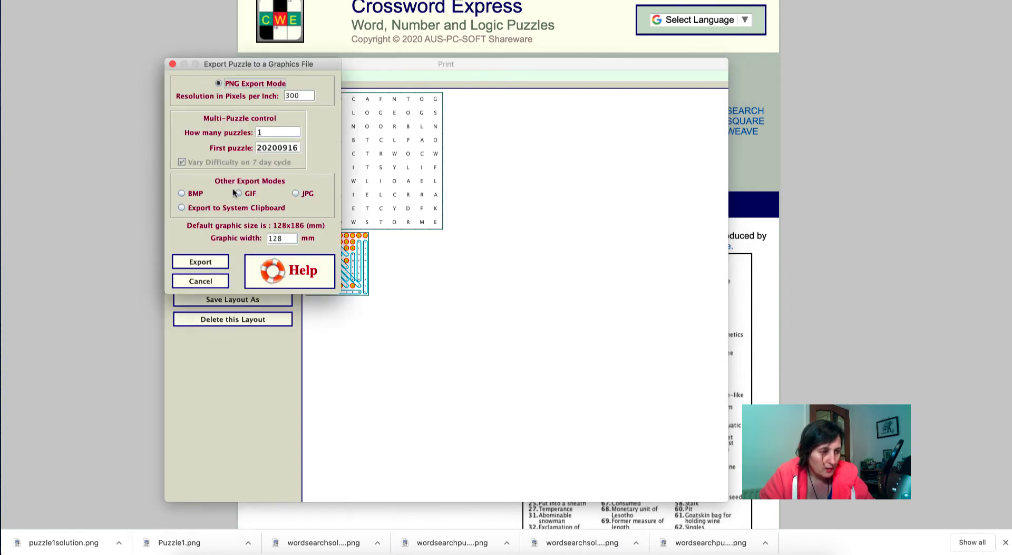
left_click(207, 259)
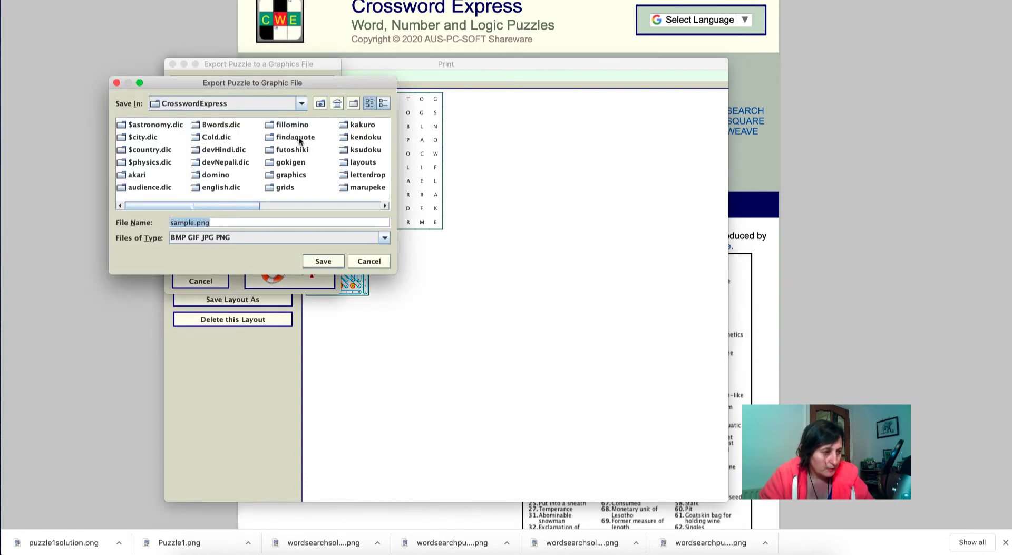
left_click(335, 103)
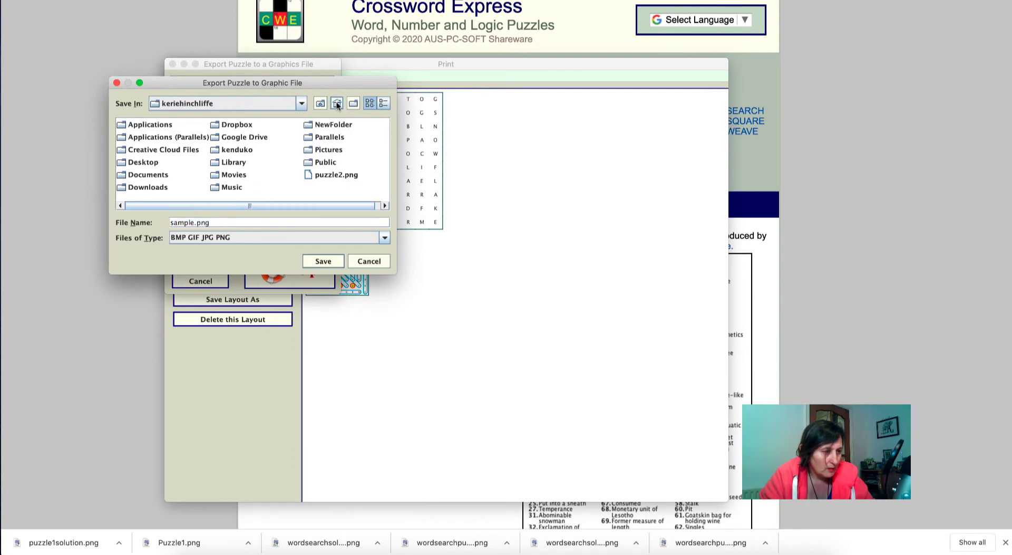
double_click(140, 160)
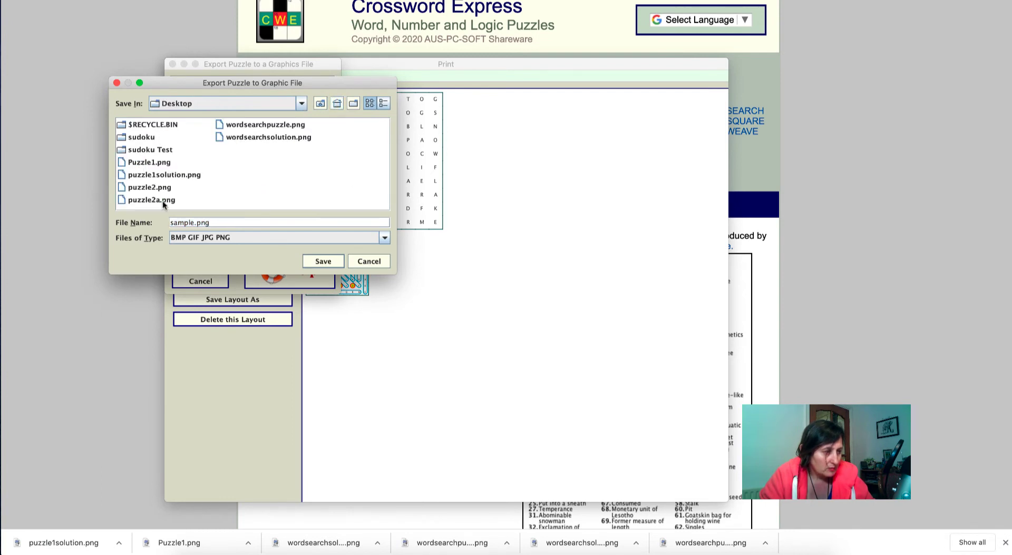
left_click_drag(194, 222, 168, 222)
type("puzzle")
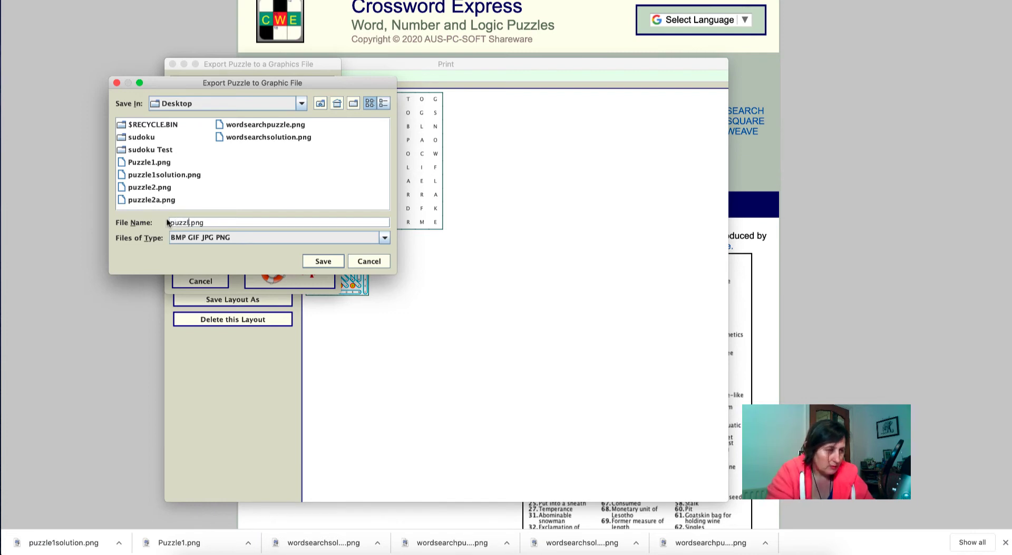
type("3")
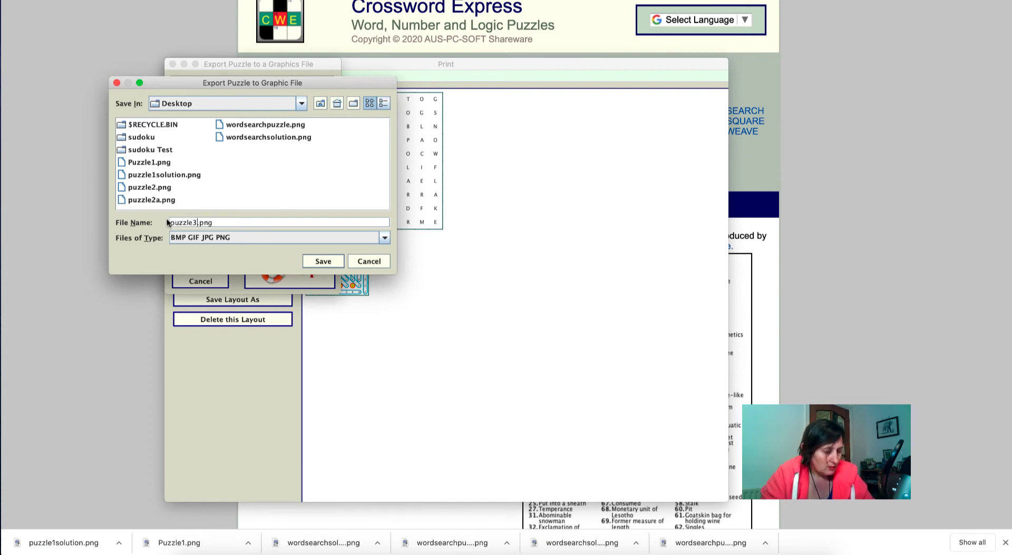
left_click(335, 261)
left_click(253, 199)
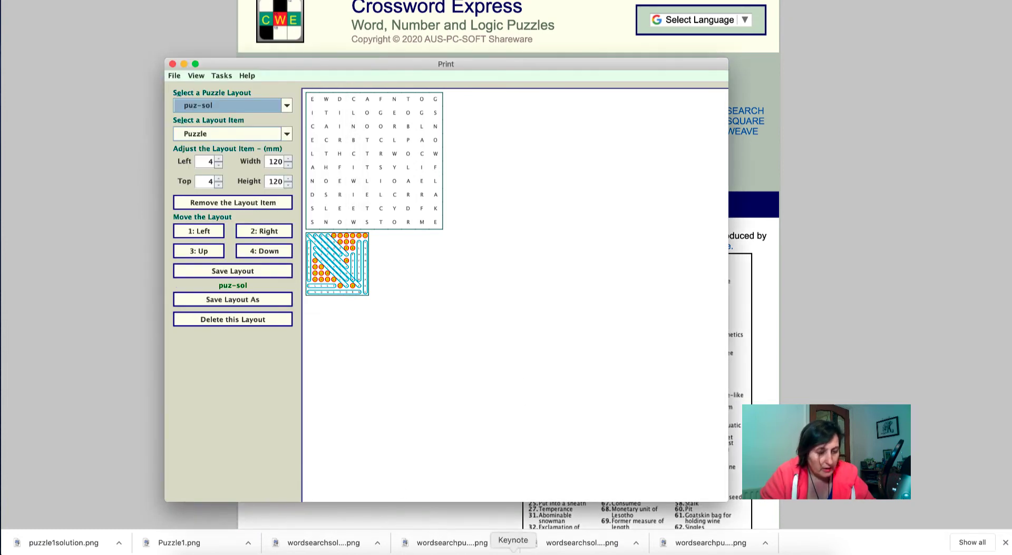
Step: Insert puzzle3.png on slide 3 and enlarge it to fill the slide, 10.61" high
left_click(512, 549)
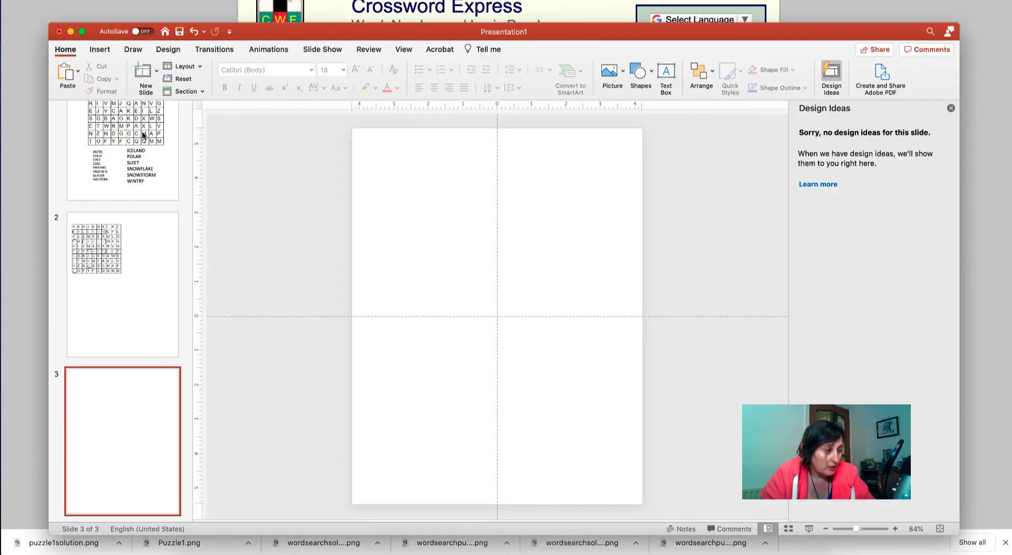
left_click(105, 50)
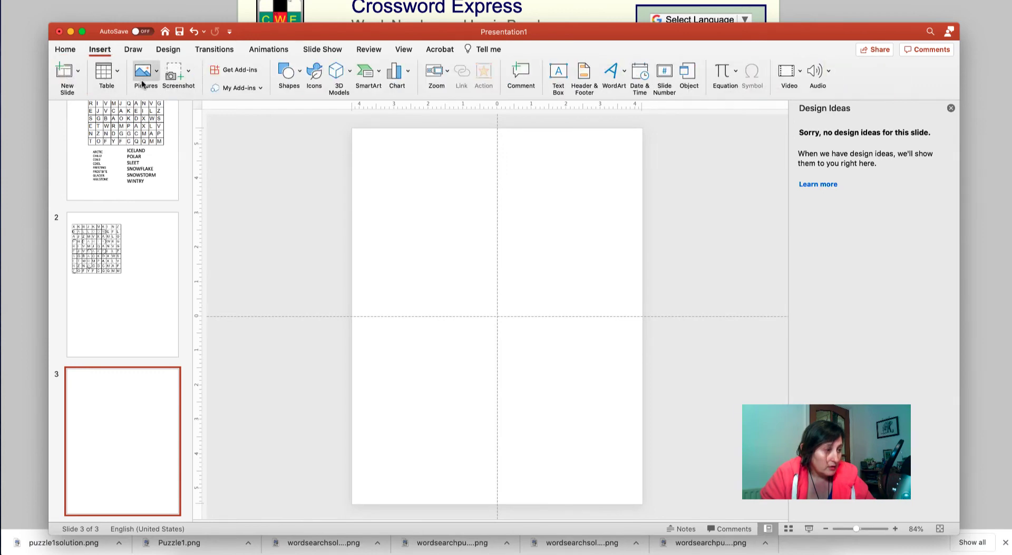
left_click(156, 73)
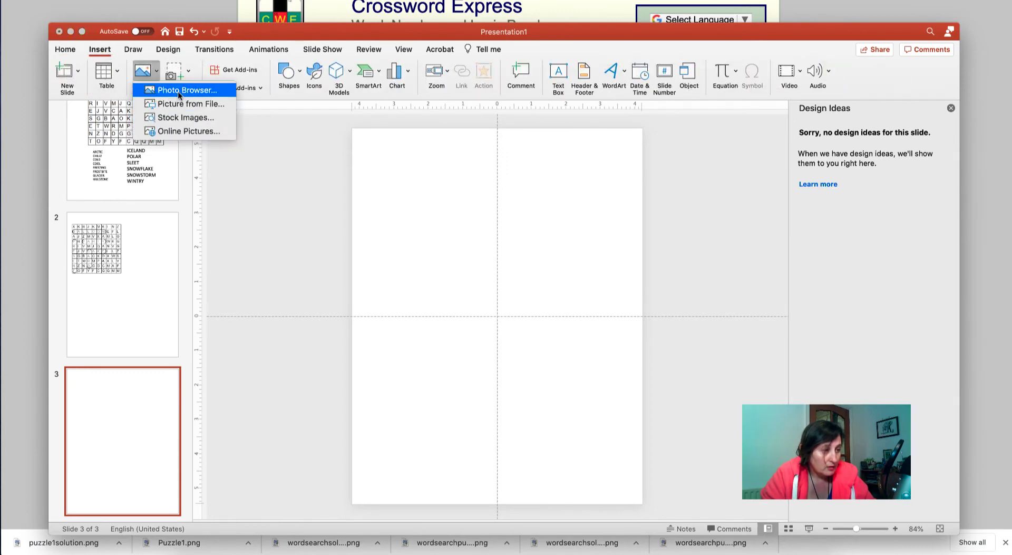
left_click(228, 107)
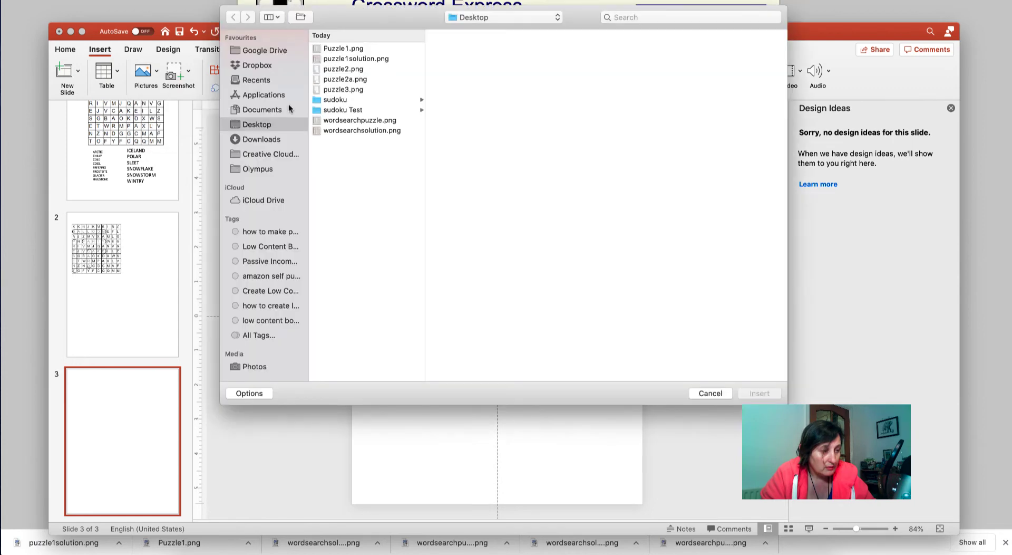
left_click(359, 89)
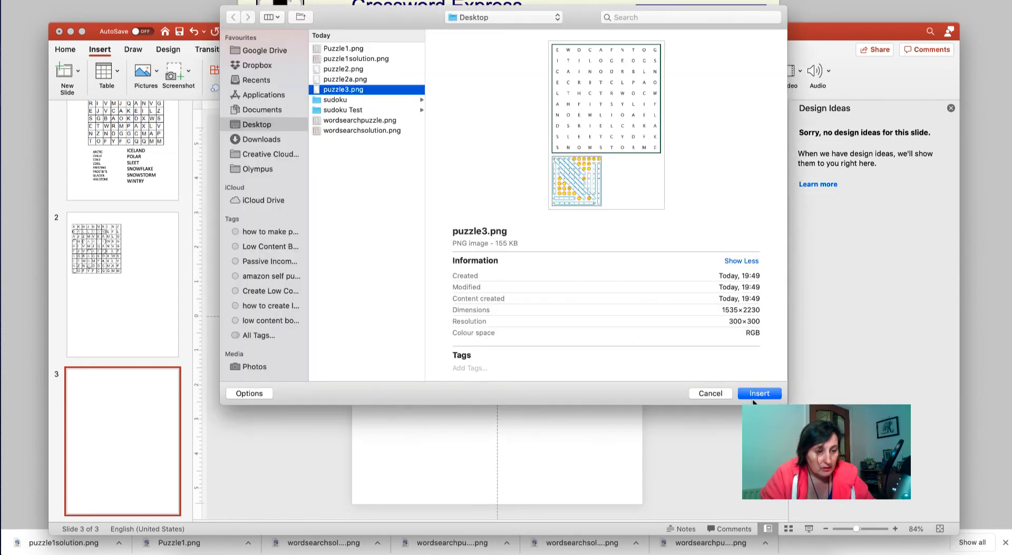
left_click(755, 395)
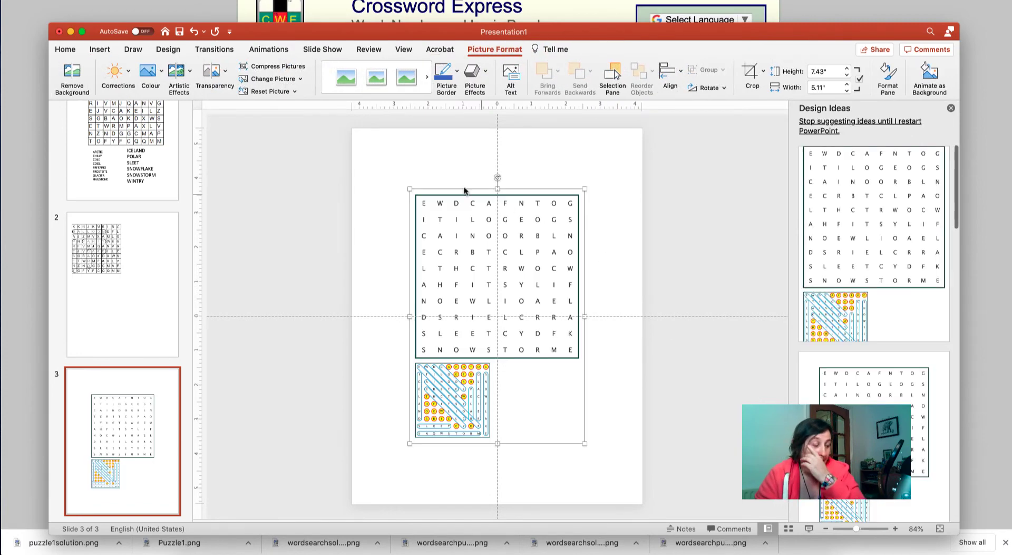
left_click_drag(410, 188, 406, 164)
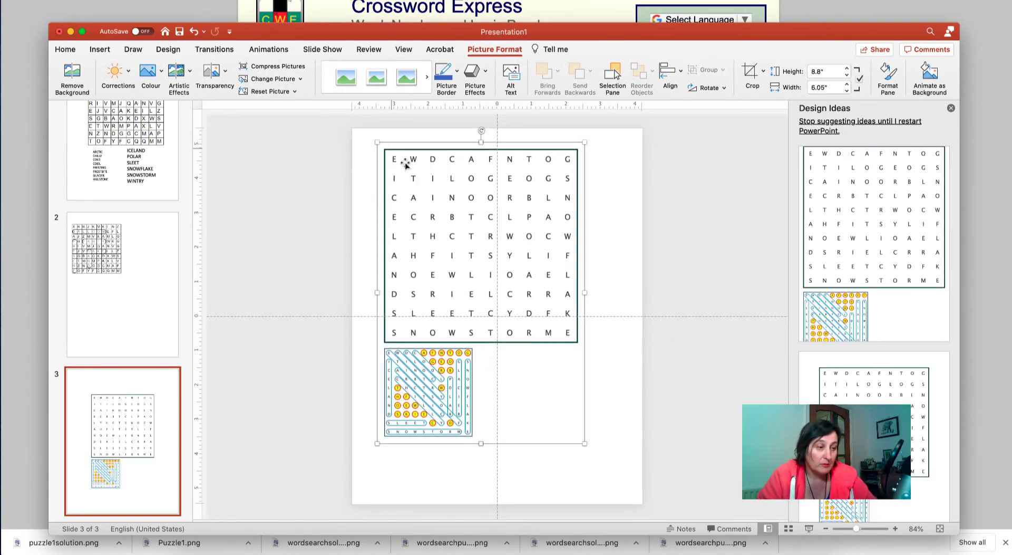
left_click_drag(585, 443, 628, 502)
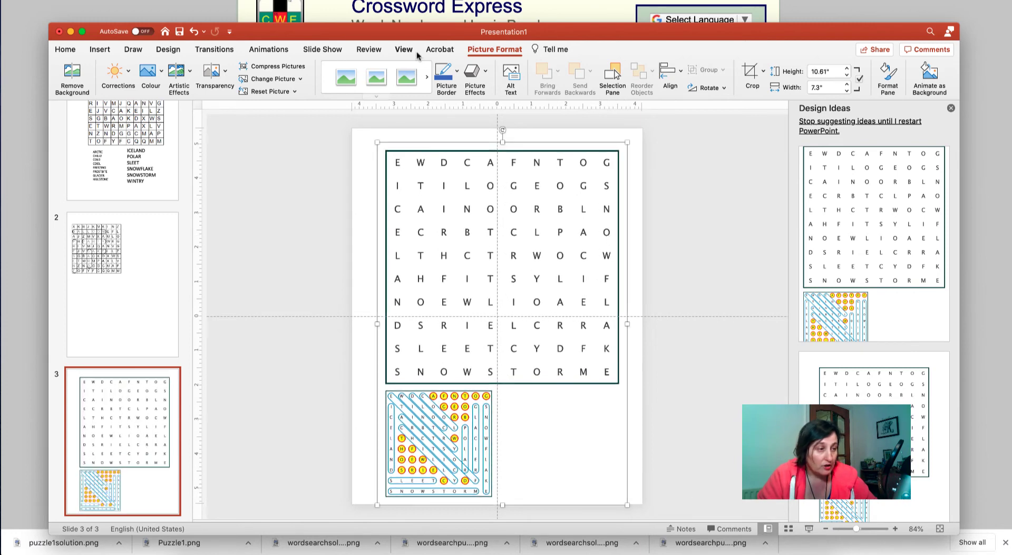
Step: Recolour the puzzle picture with the grey Recolour preset
left_click(149, 75)
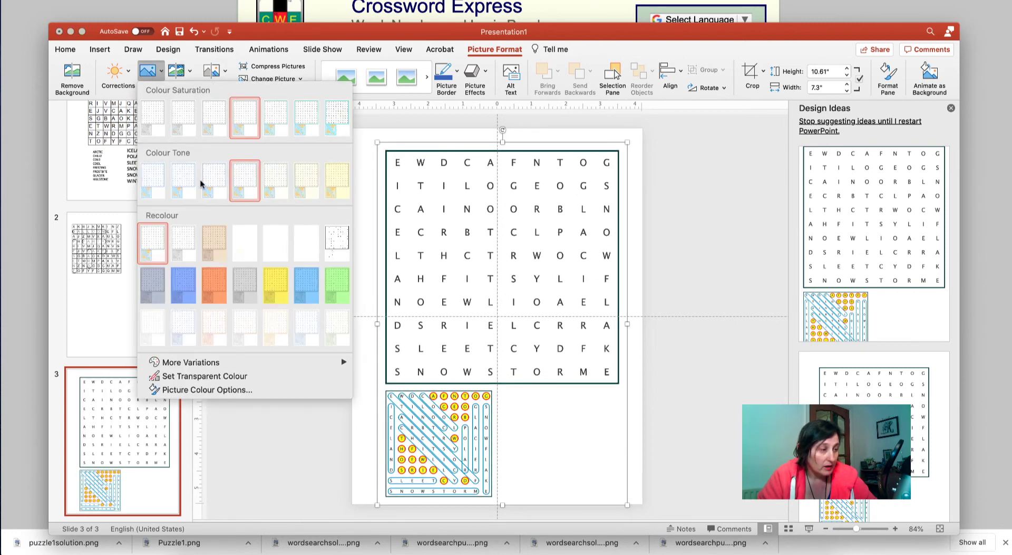
left_click(256, 289)
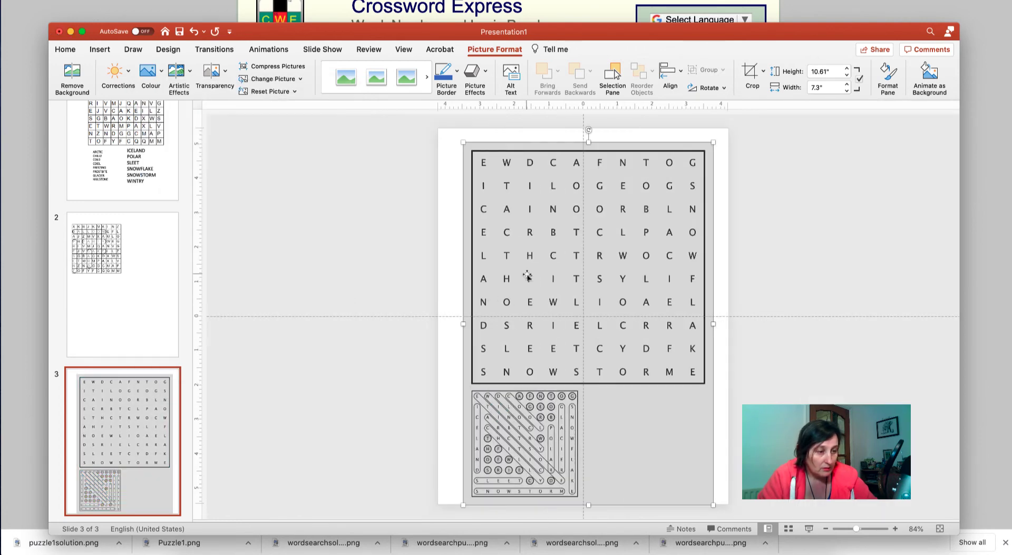
left_click(149, 74)
left_click(181, 239)
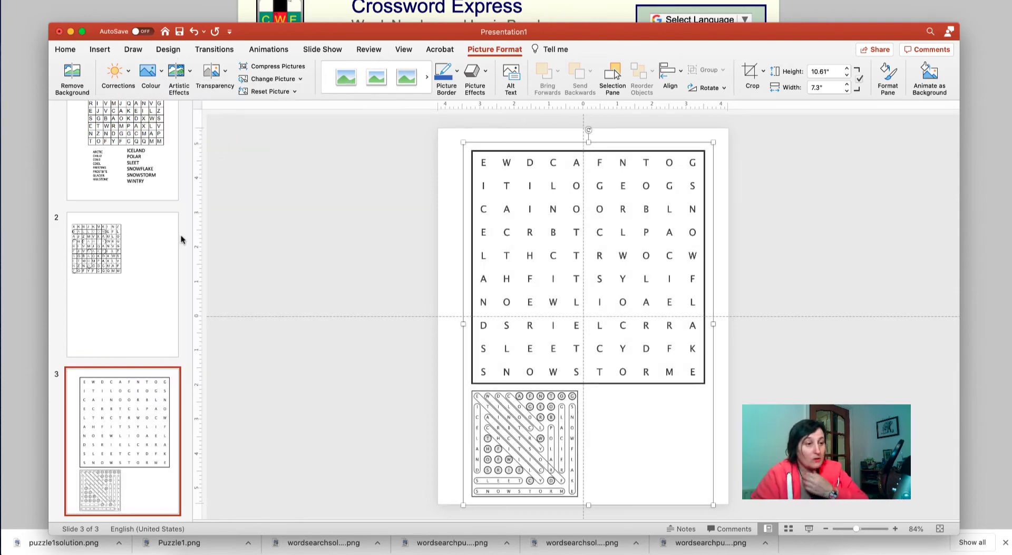
Step: Hide PowerPoint and switch to the Wordsearch web app's My Console page
key("super+Tab")
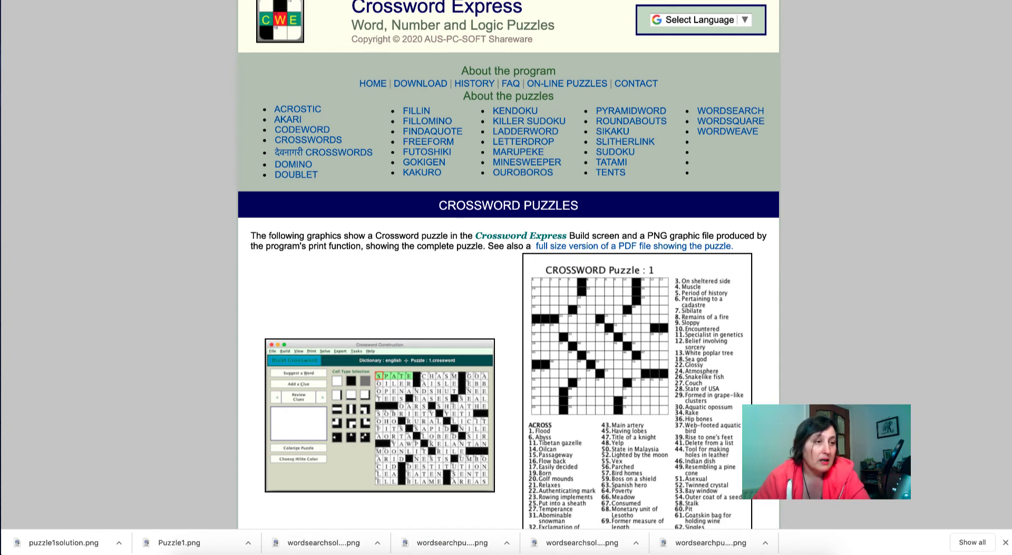
key("ctrl+Tab")
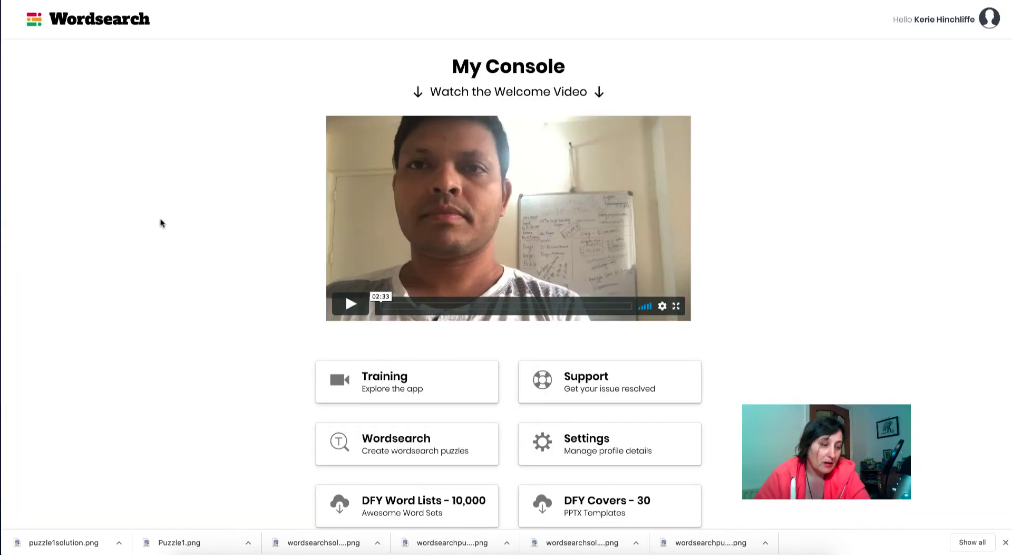
Step: Create a new Wordsearch puzzle collection titled Christmas
left_click(401, 450)
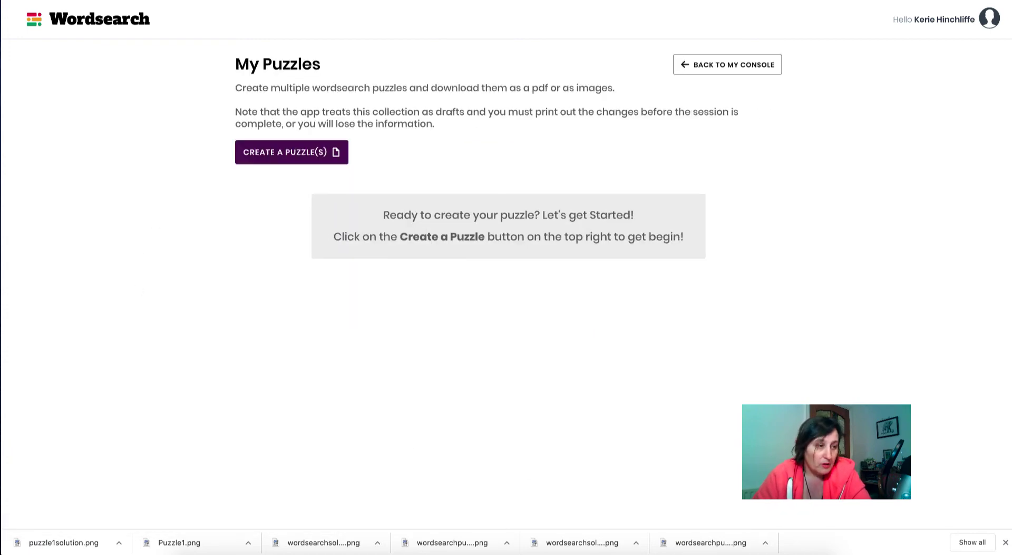
left_click(303, 150)
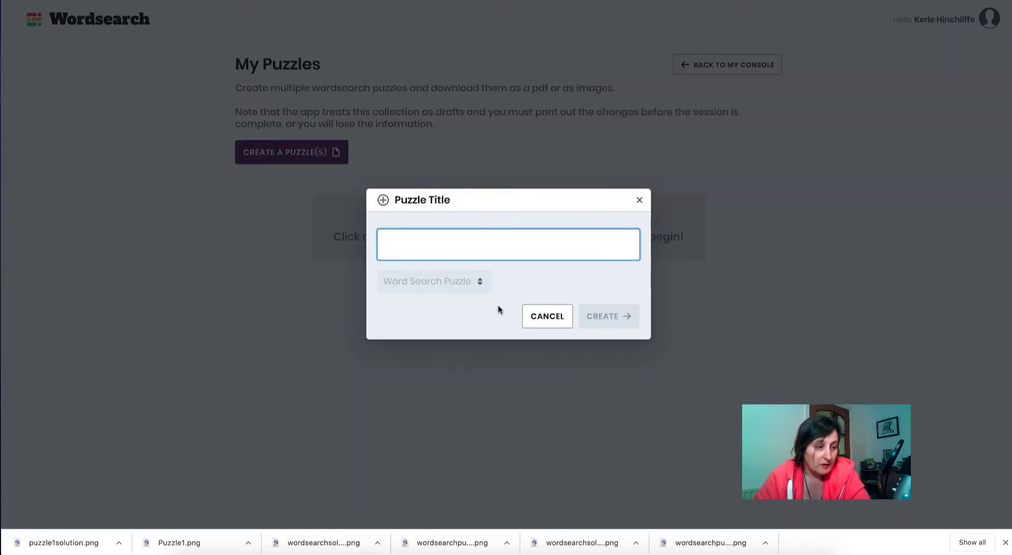
type("Chro")
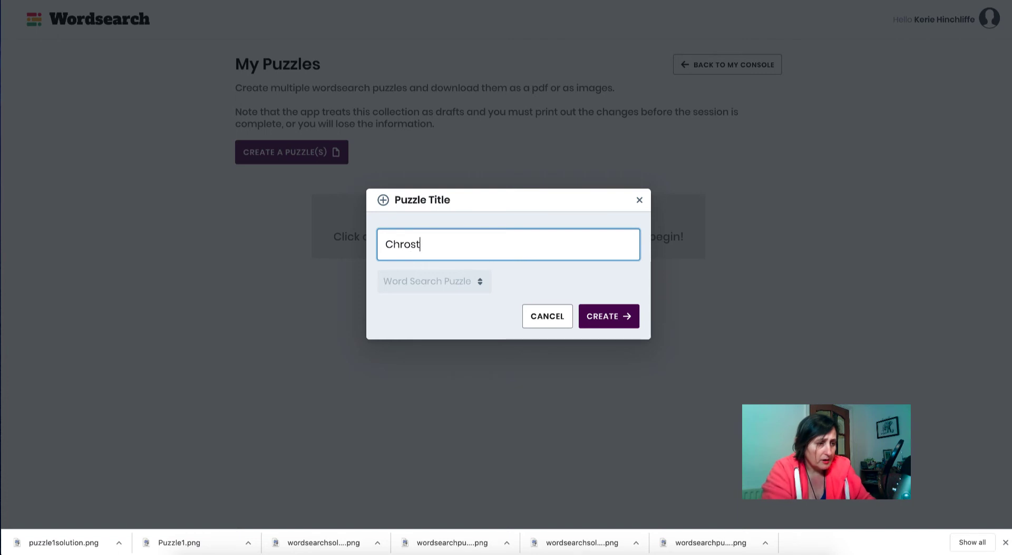
type("st")
key("BackSpace")
key("BackSpace")
type("istmas")
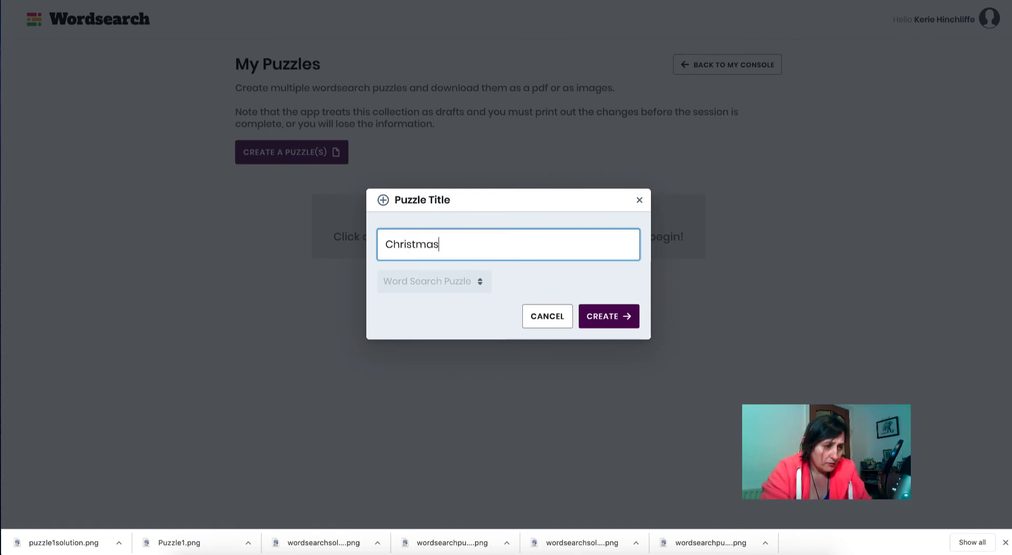
left_click(603, 316)
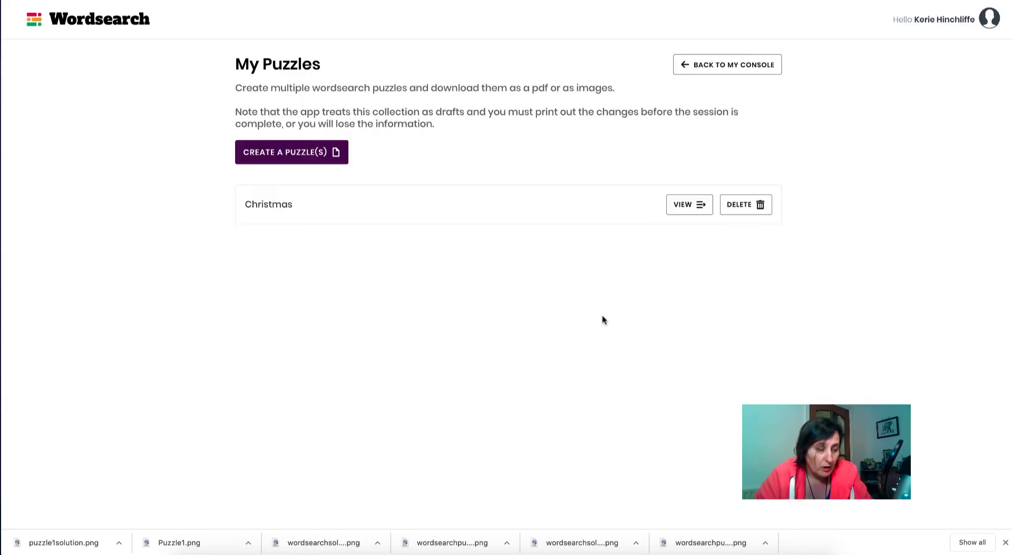
Step: Upload christmas.csv into the Christmas collection, generating Puzzles #1, #2 and #3
left_click(694, 204)
left_click(517, 125)
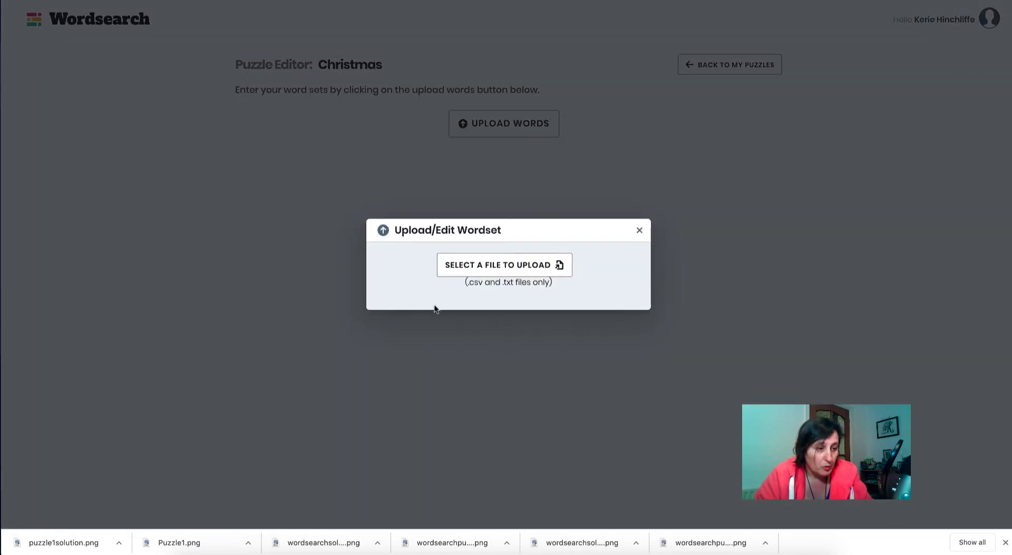
left_click(523, 267)
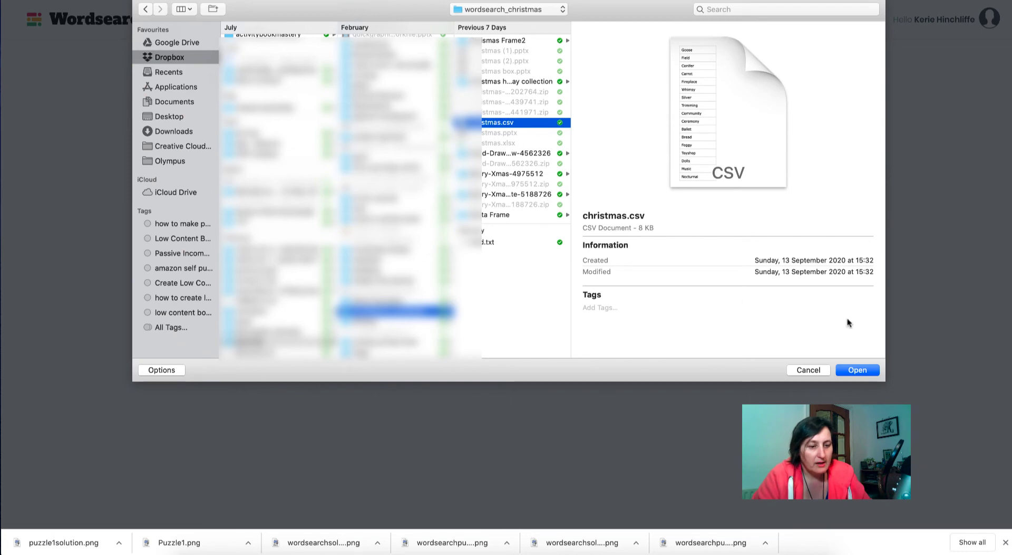
left_click(866, 373)
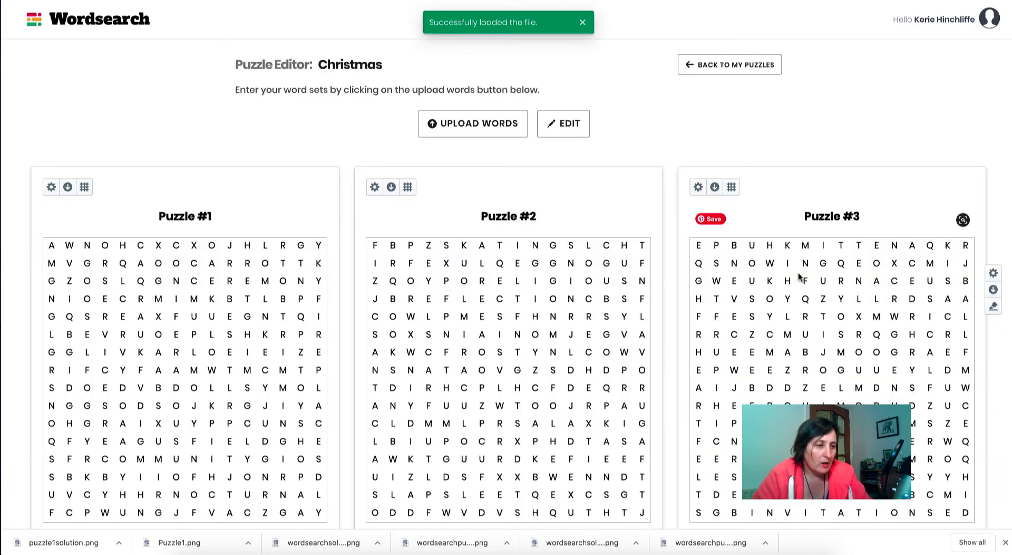
Step: Scroll through the generated Christmas puzzles and open Wordsearch's Global Settings panel
scroll(783, 138, "down", 7)
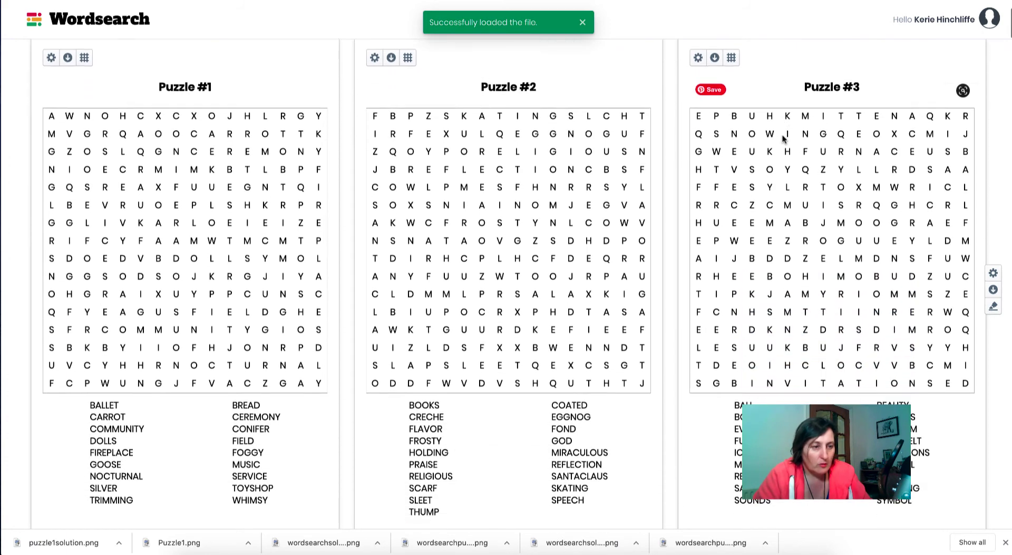
scroll(782, 138, "down", 10)
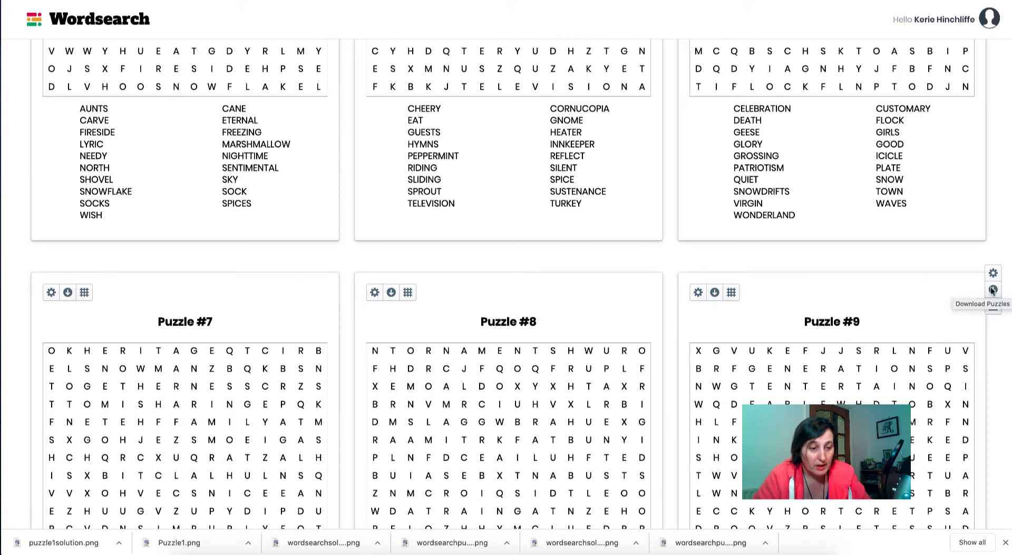
scroll(815, 256, "down", 1)
scroll(815, 252, "down", 8)
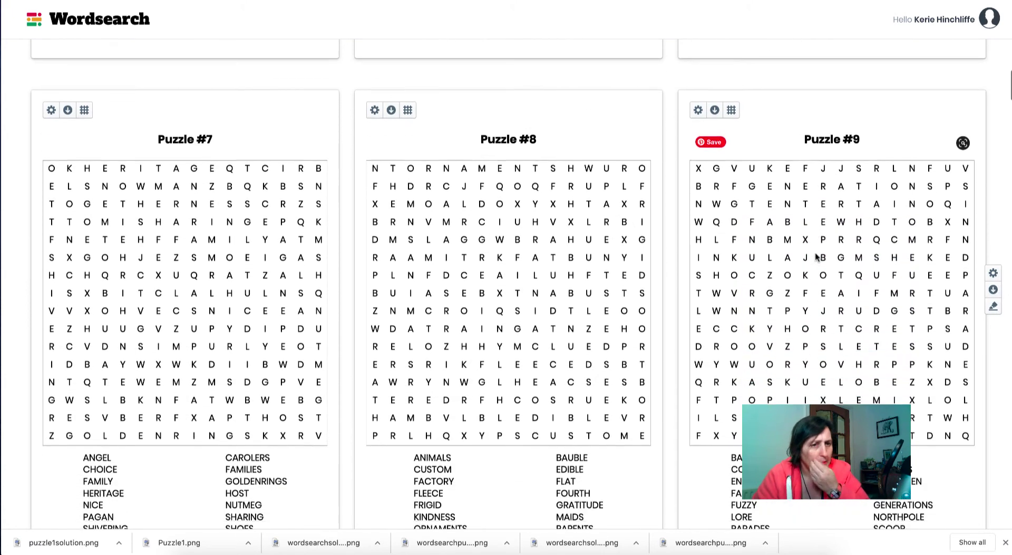
left_click(993, 274)
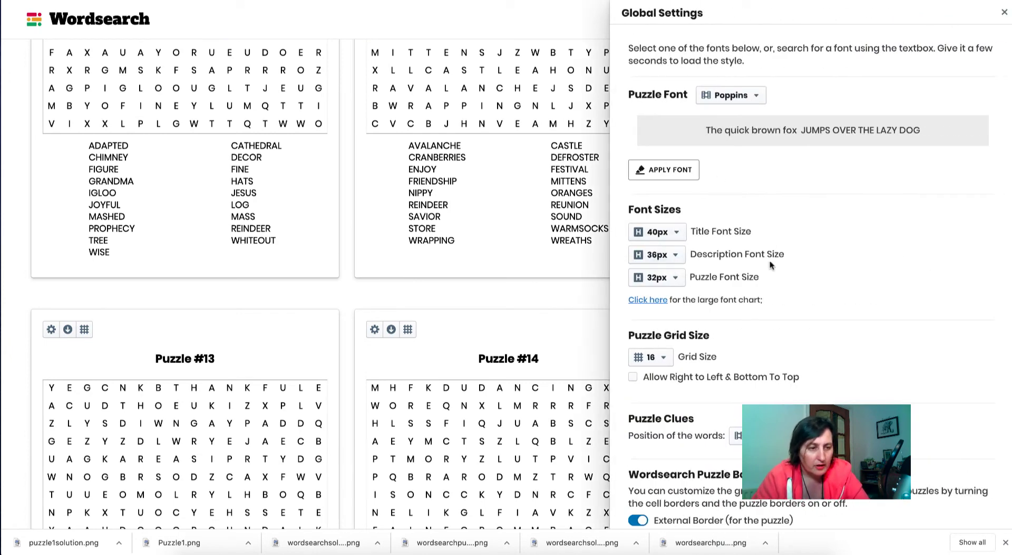
Step: Try a 15 x 15 grid size, then set the grids back to 16 x 16
left_click(654, 357)
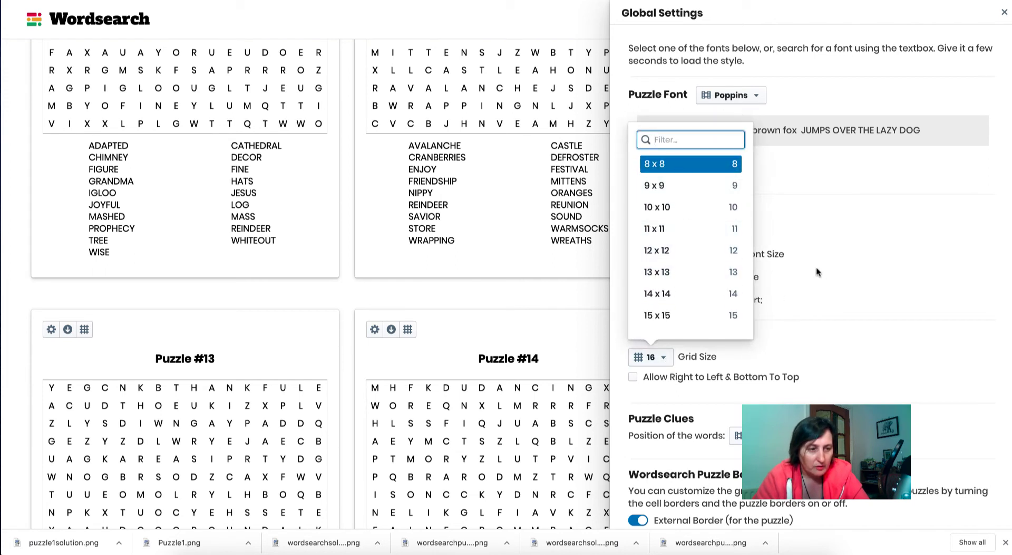
left_click(705, 323)
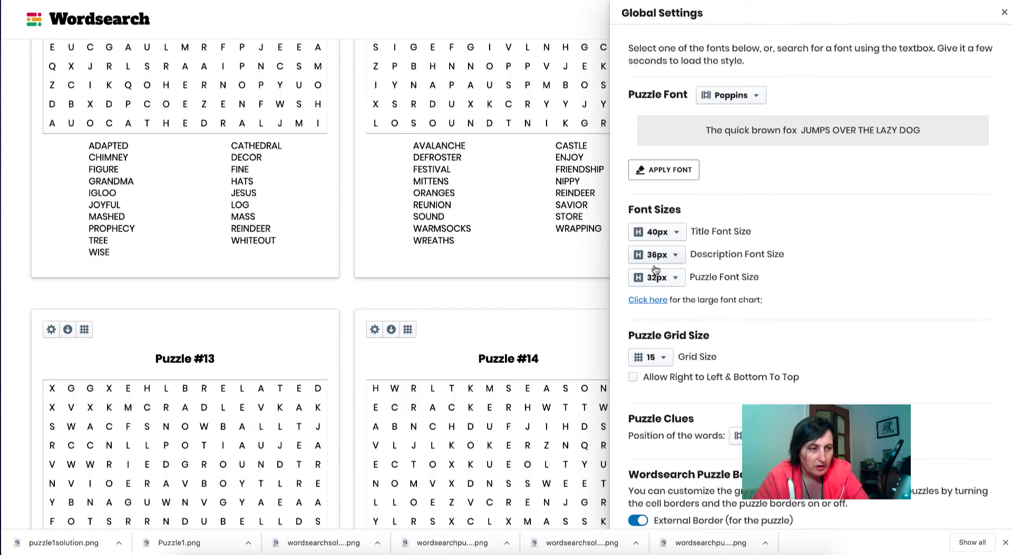
left_click(666, 357)
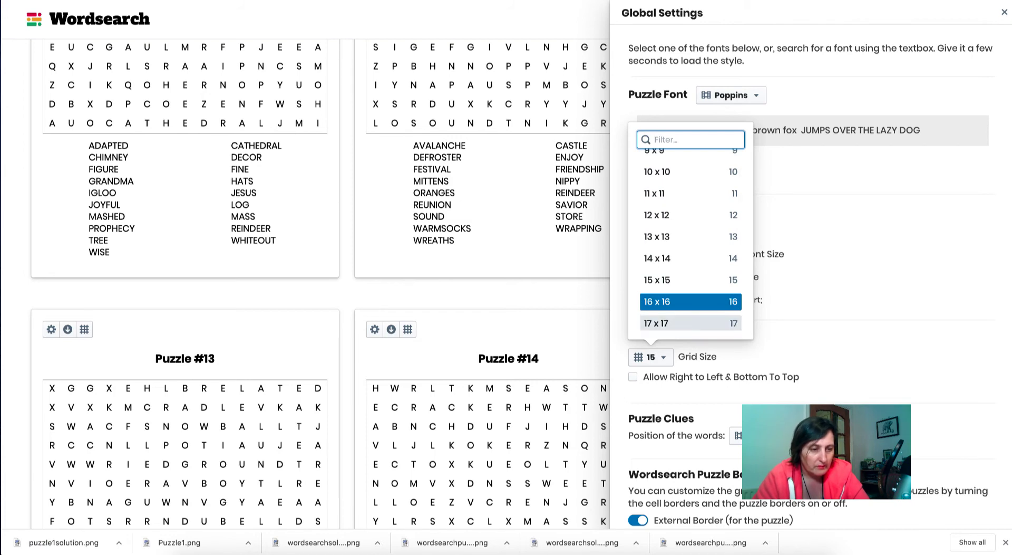
left_click(697, 303)
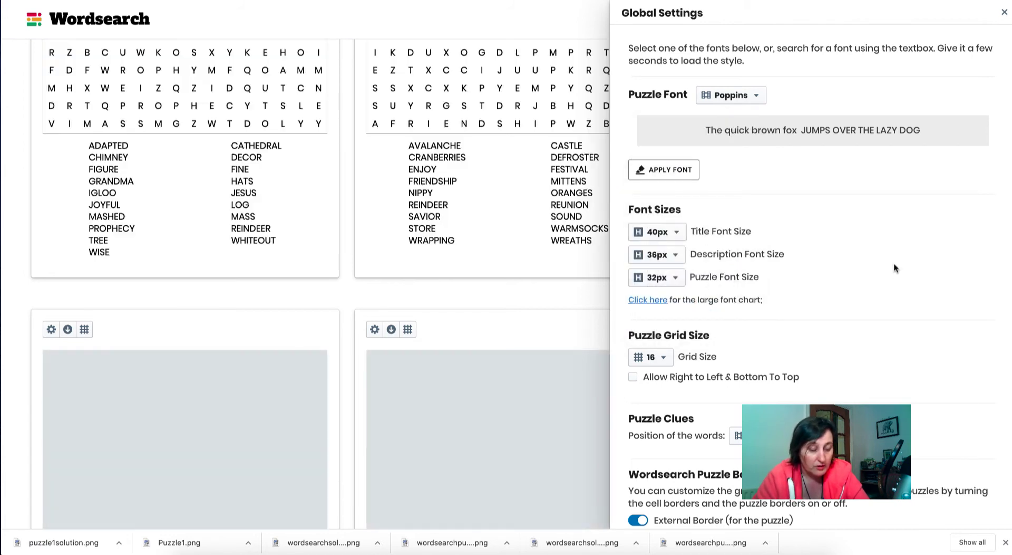
Step: Set the word list position to Bottom Four Col, beneath each grid
left_click(736, 435)
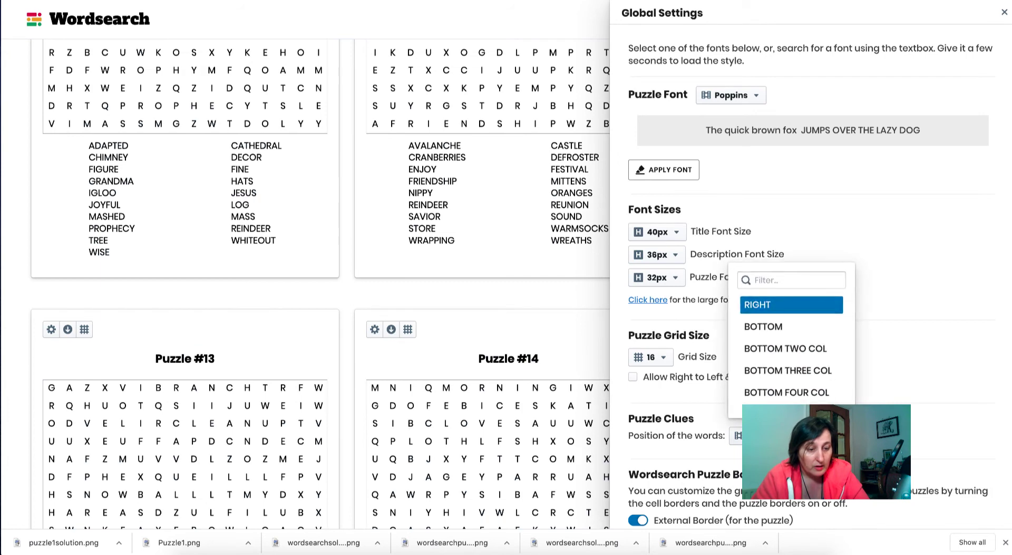
left_click(807, 327)
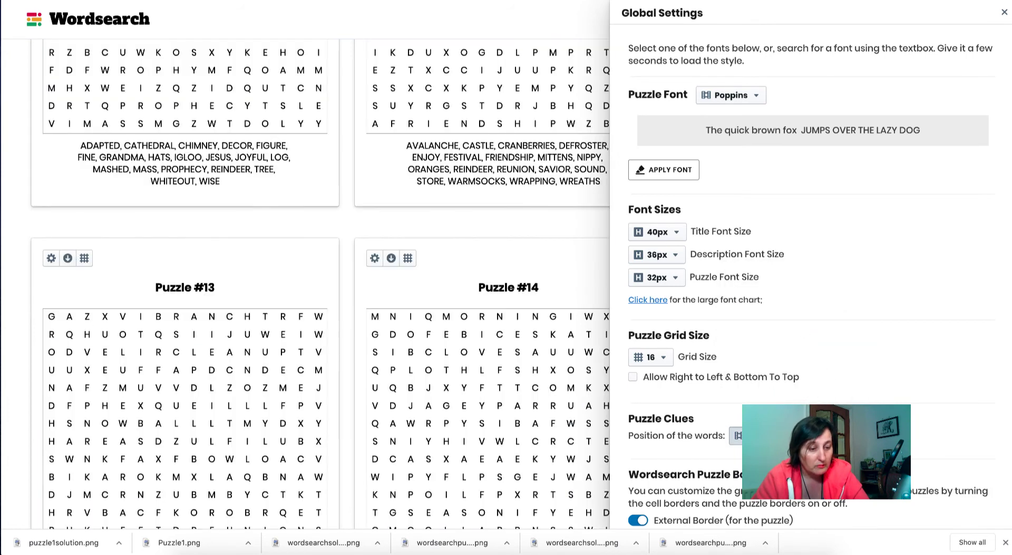
left_click(737, 435)
left_click(812, 392)
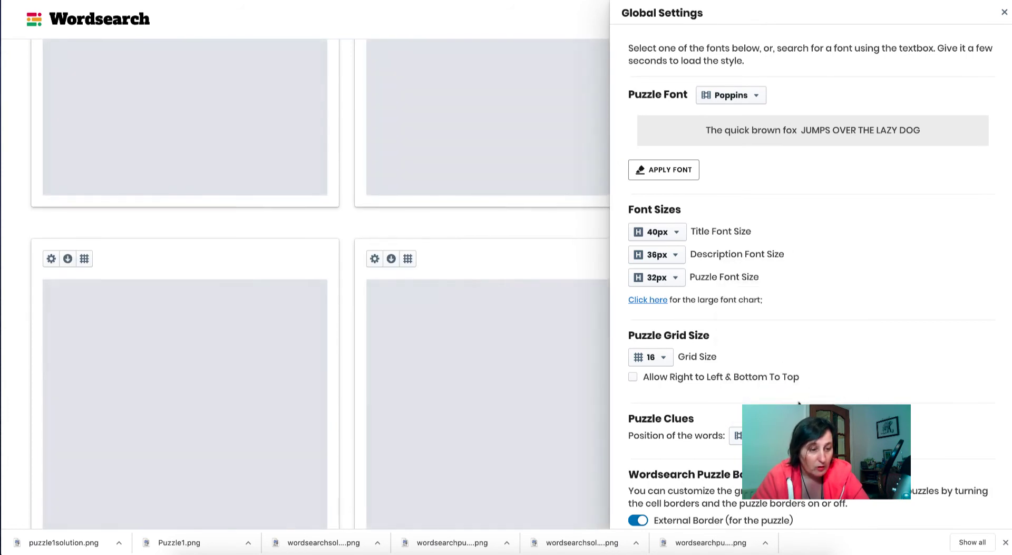
left_click(793, 434)
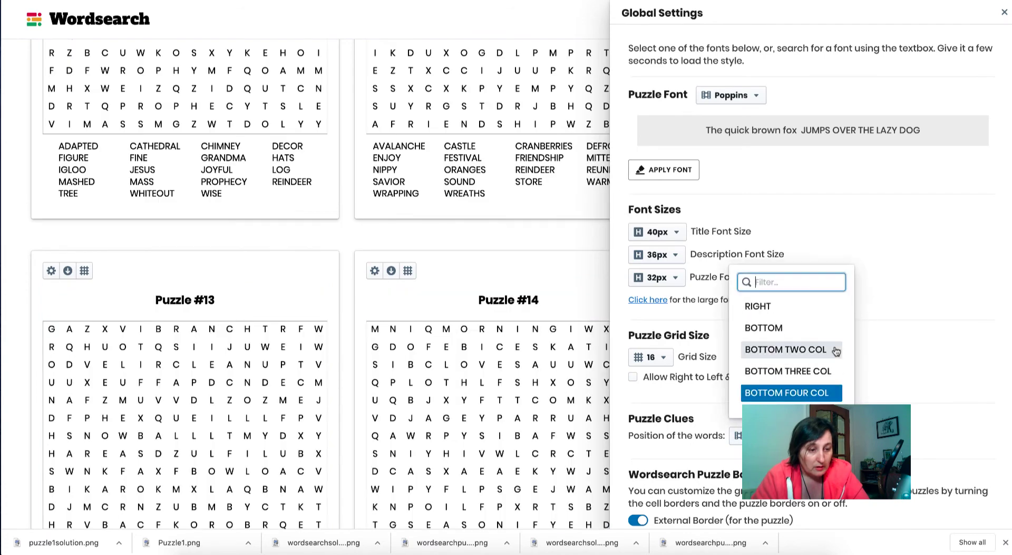
left_click(900, 293)
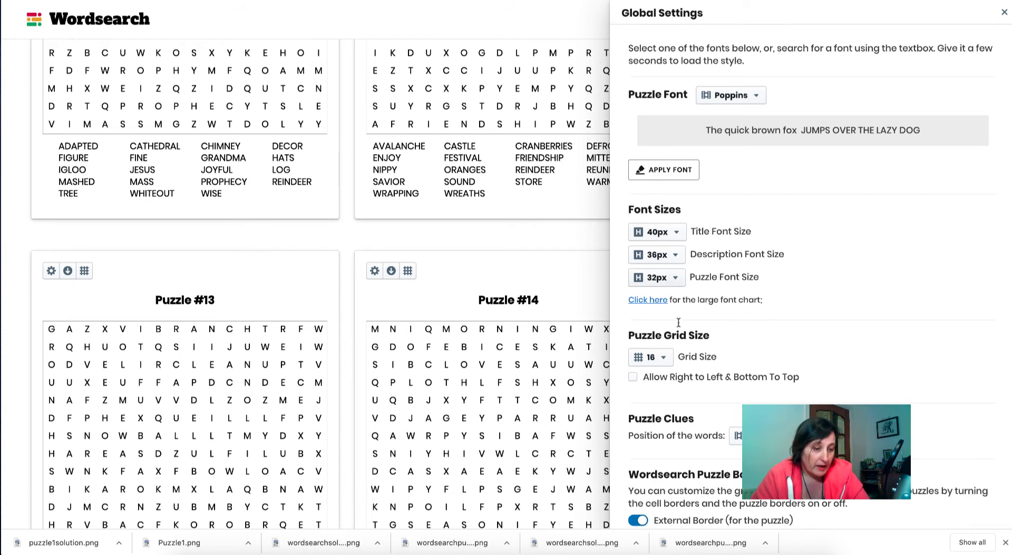
scroll(803, 301, "down", 6)
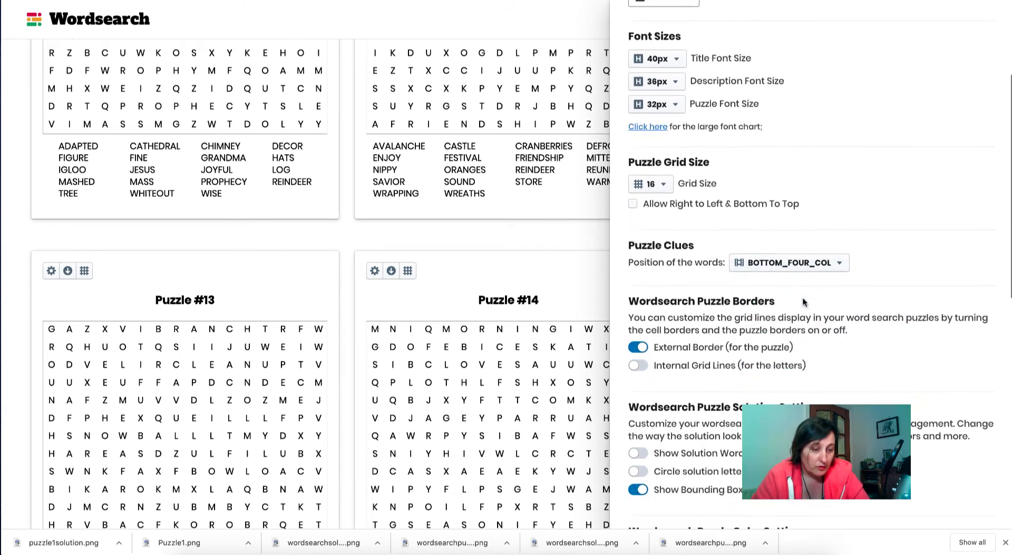
scroll(802, 299, "down", 1)
left_click(639, 198)
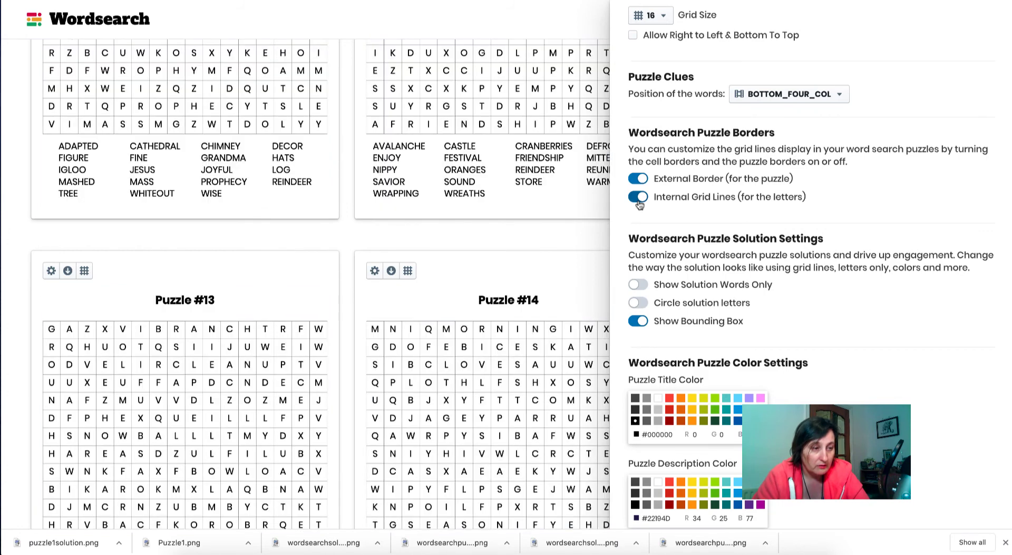
left_click(638, 198)
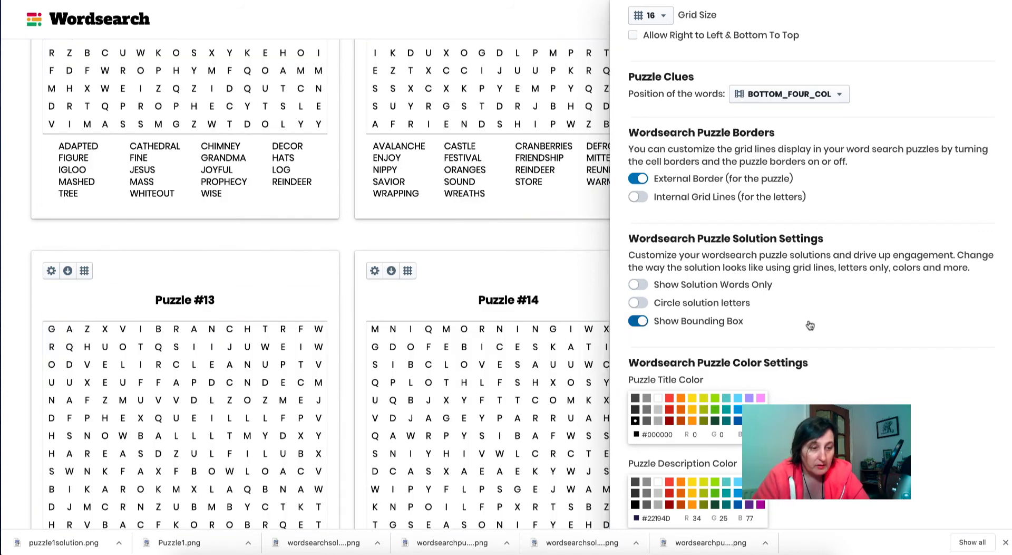
scroll(811, 325, "down", 1)
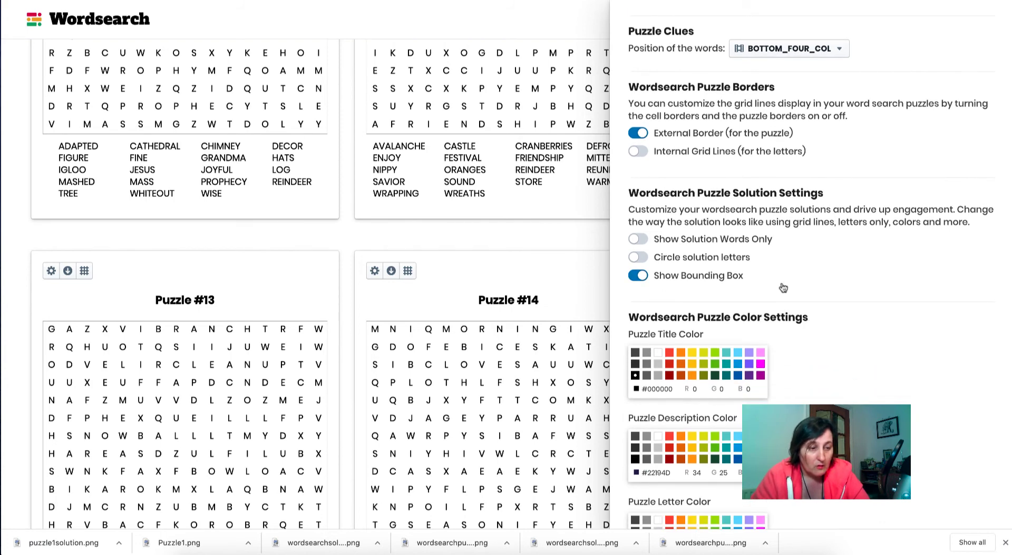
scroll(748, 264, "down", 2)
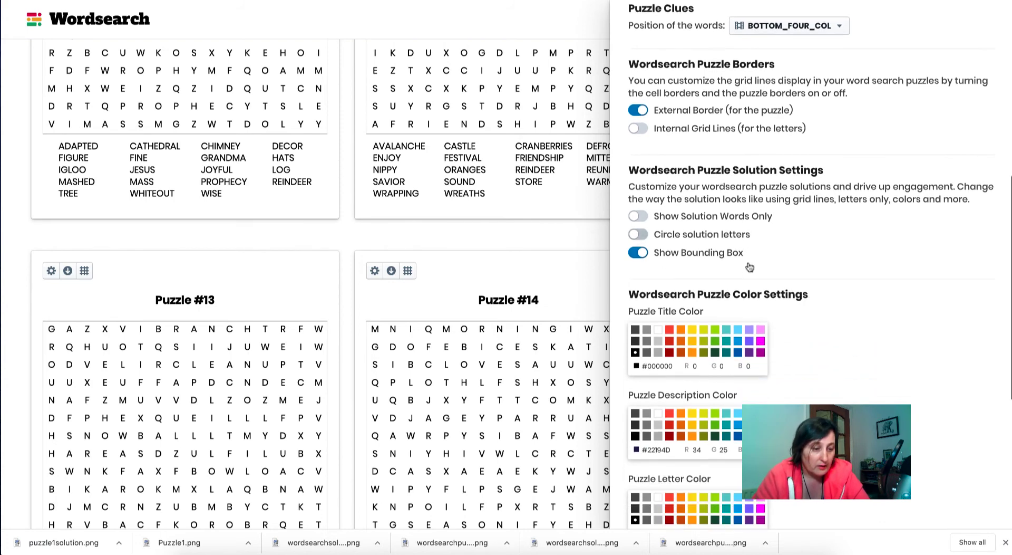
scroll(748, 262, "down", 8)
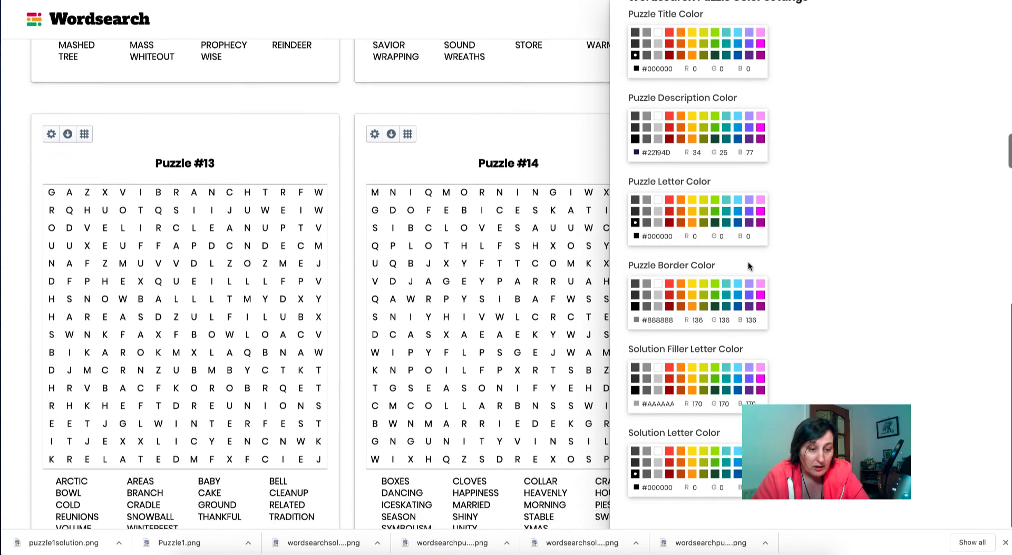
scroll(748, 261, "up", 8)
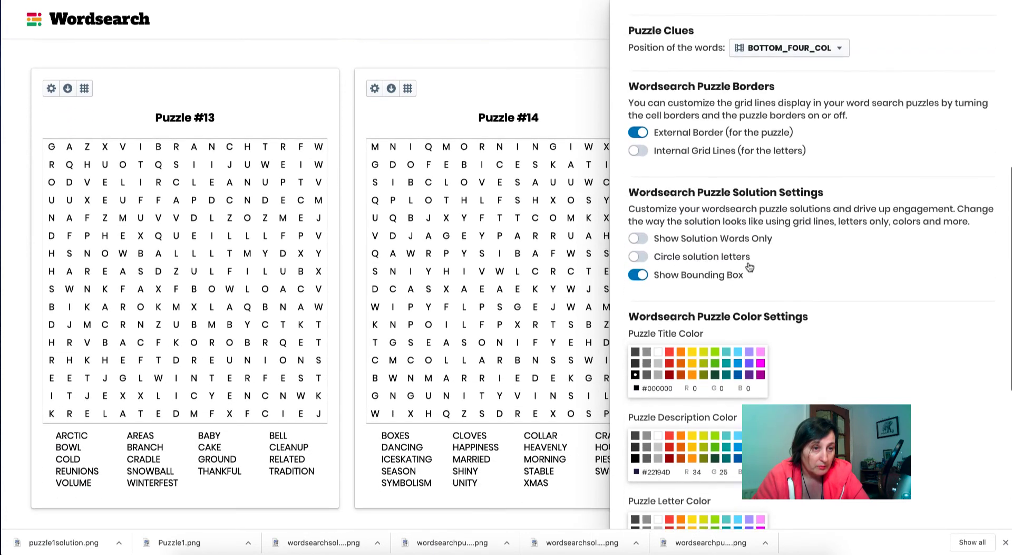
scroll(749, 268, "up", 10)
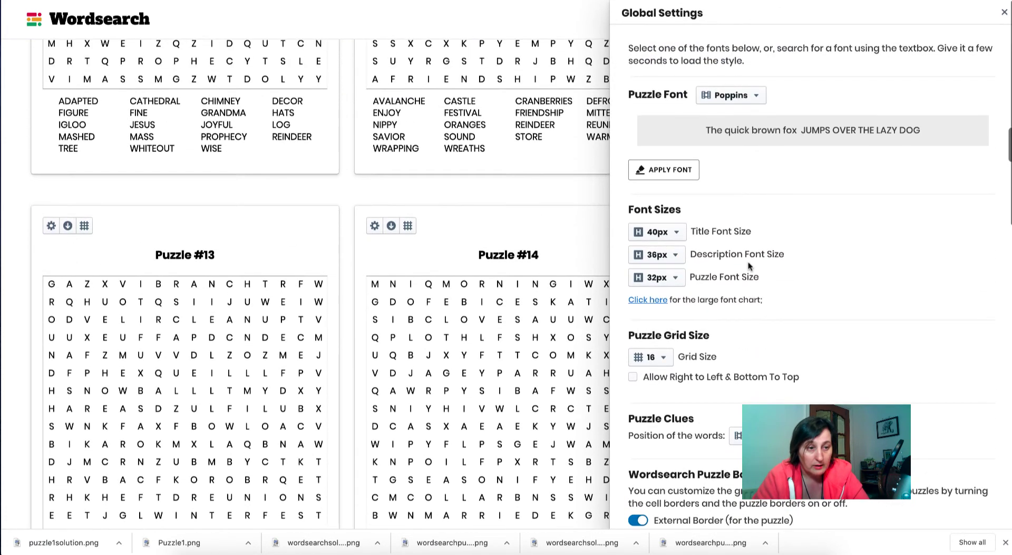
Step: Download all puzzles as PNG images, saving the zip as christmas on the Desktop
left_click(1004, 12)
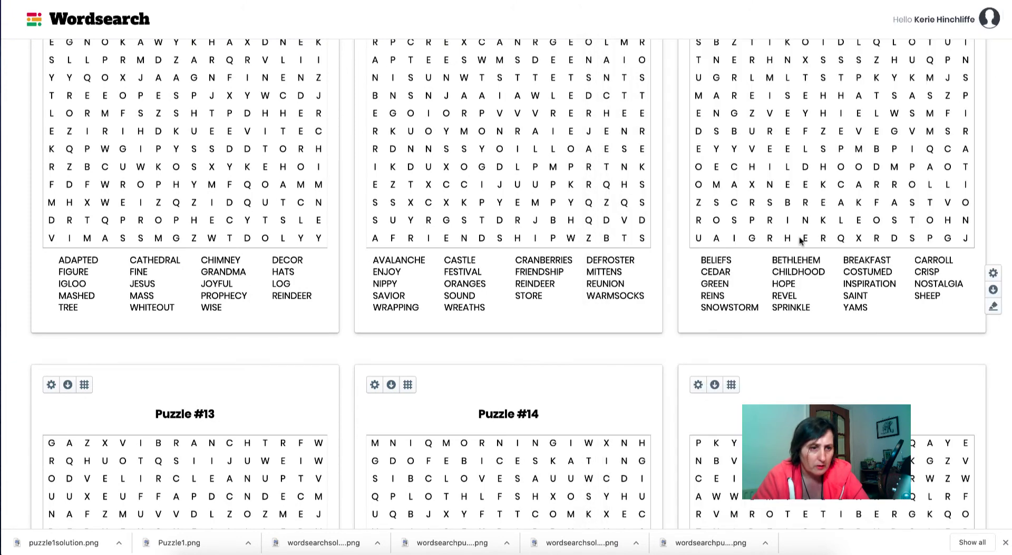
left_click(994, 290)
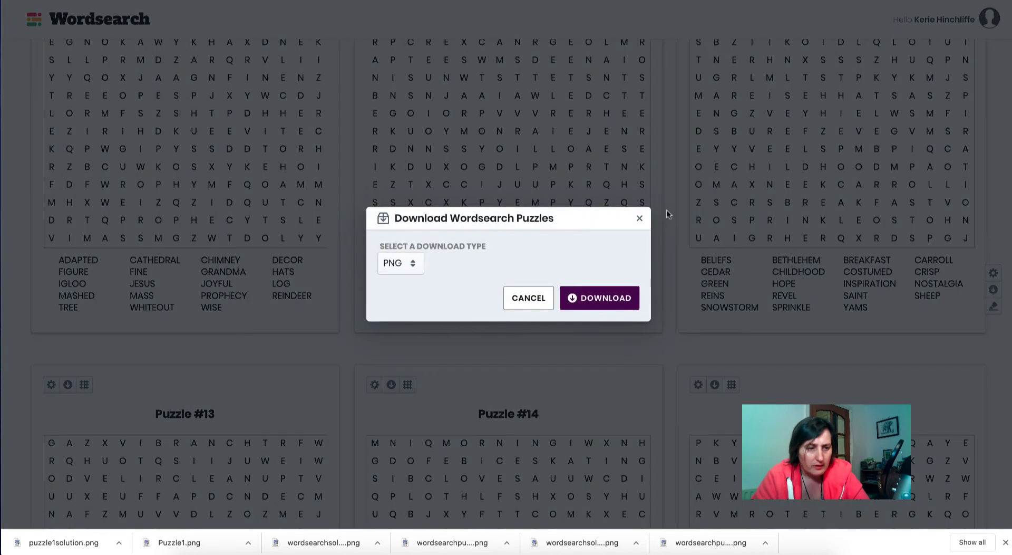
left_click(420, 267)
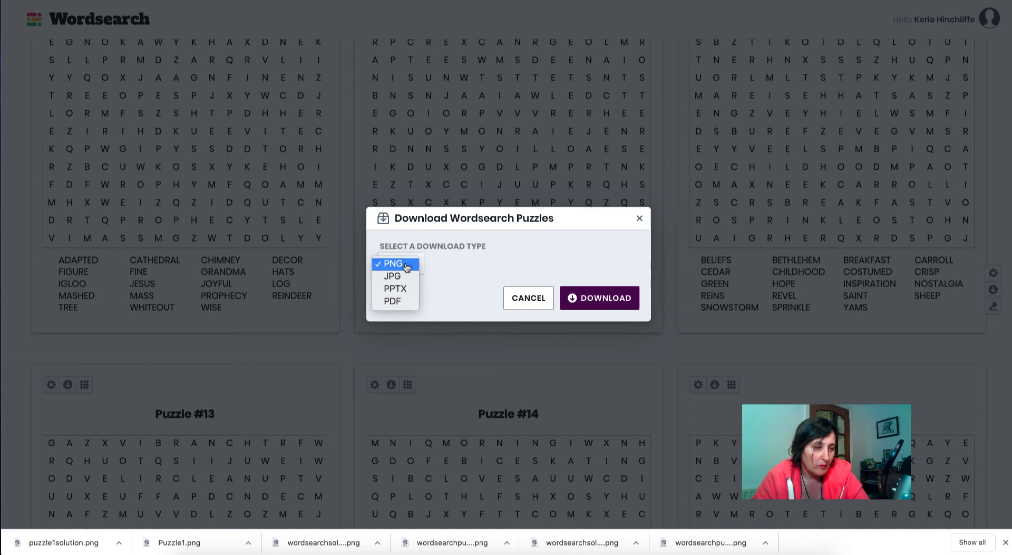
left_click(407, 268)
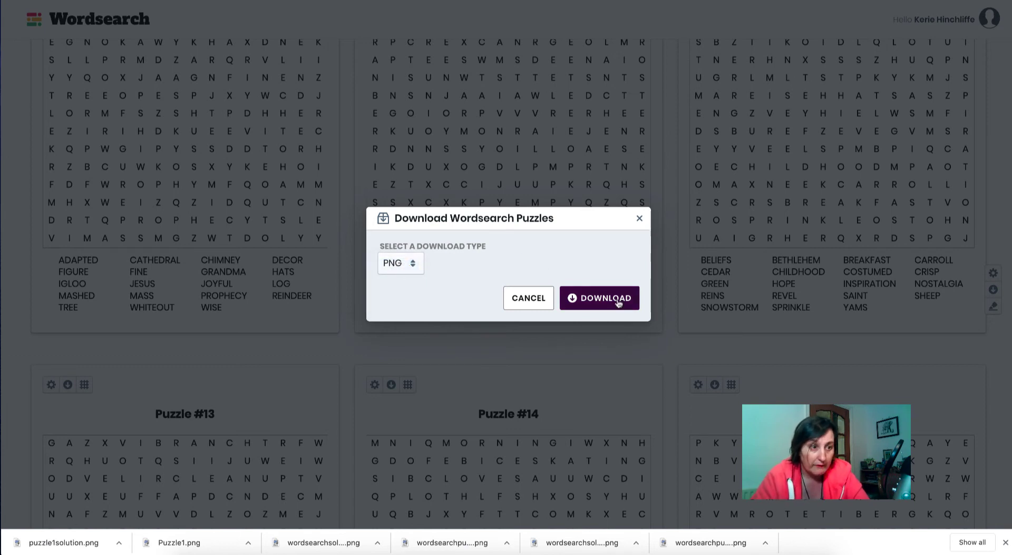
left_click(417, 263)
left_click(482, 265)
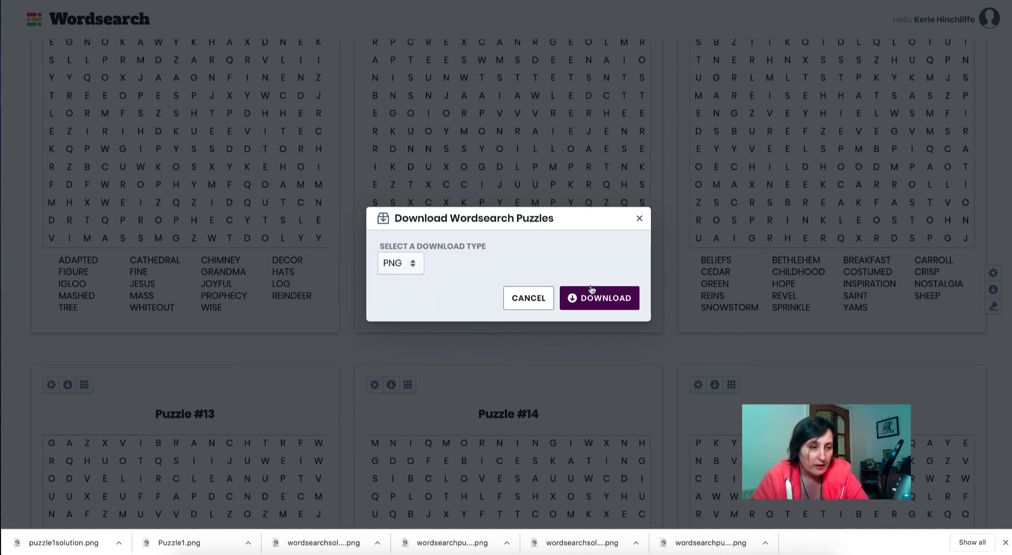
left_click(594, 302)
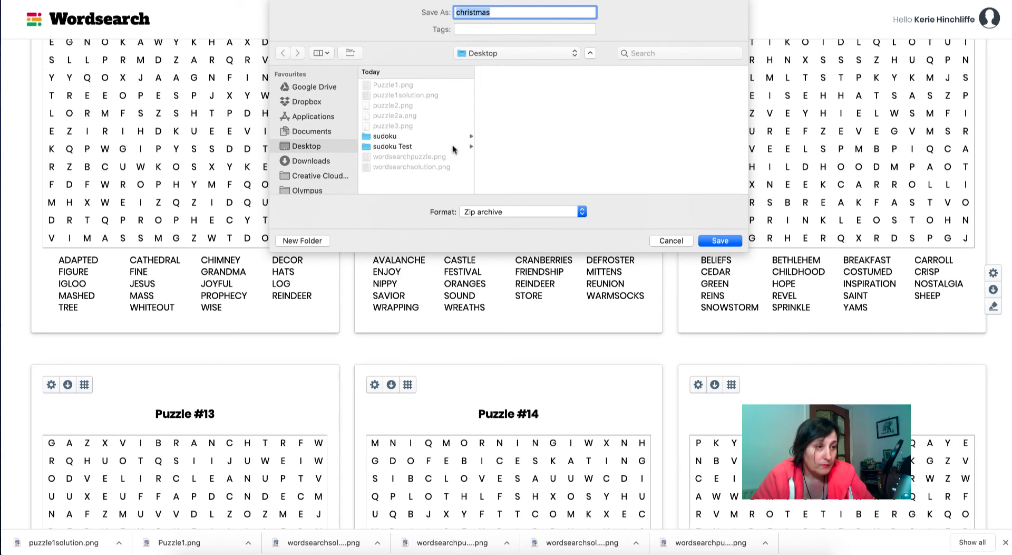
left_click(728, 242)
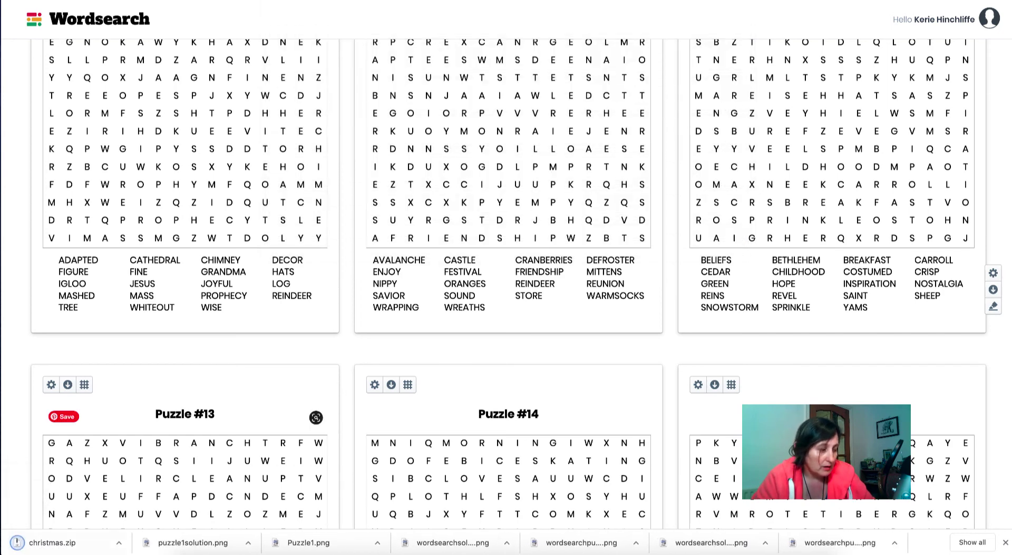
Step: Open christmas.zip and preview christmas_puzzle_1_solution.png in the extracted christmas folder
left_click(119, 542)
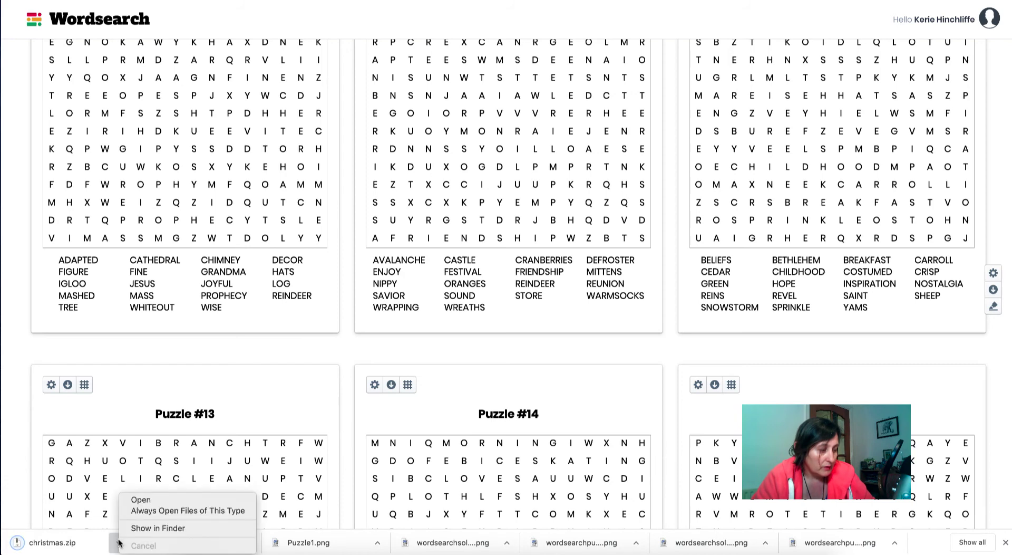
left_click(149, 499)
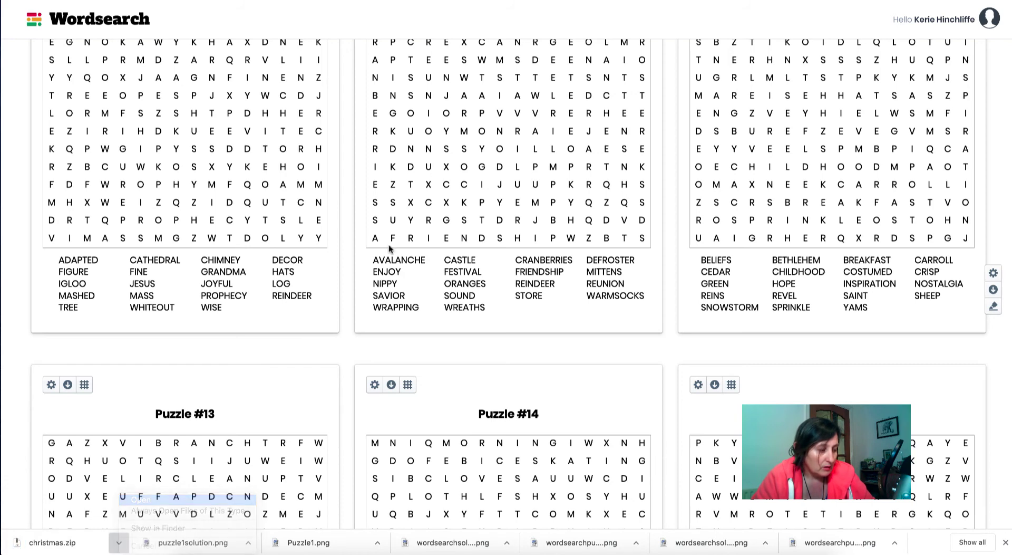
key("space")
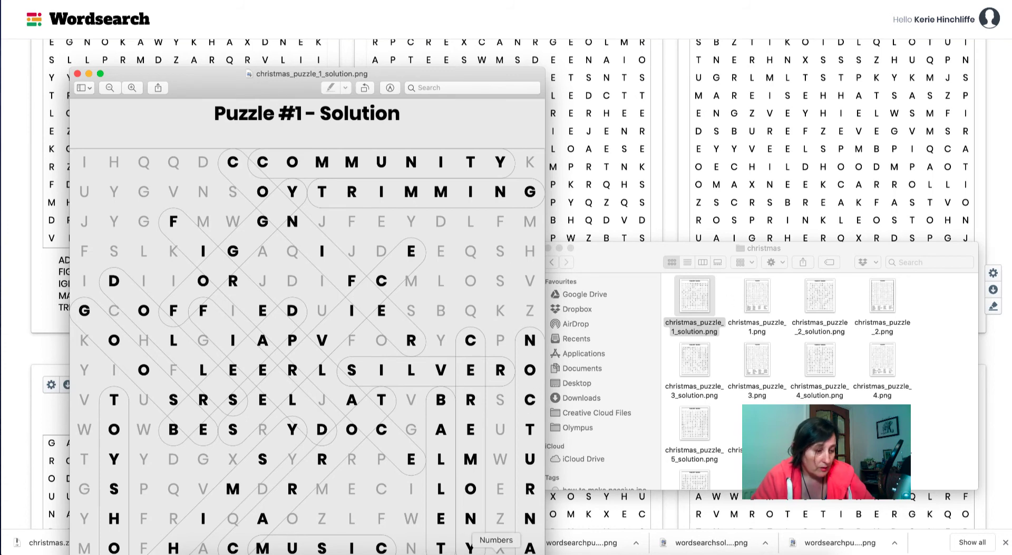
Step: In PowerPoint, add a blank slide 4 after slide 3
left_click(530, 549)
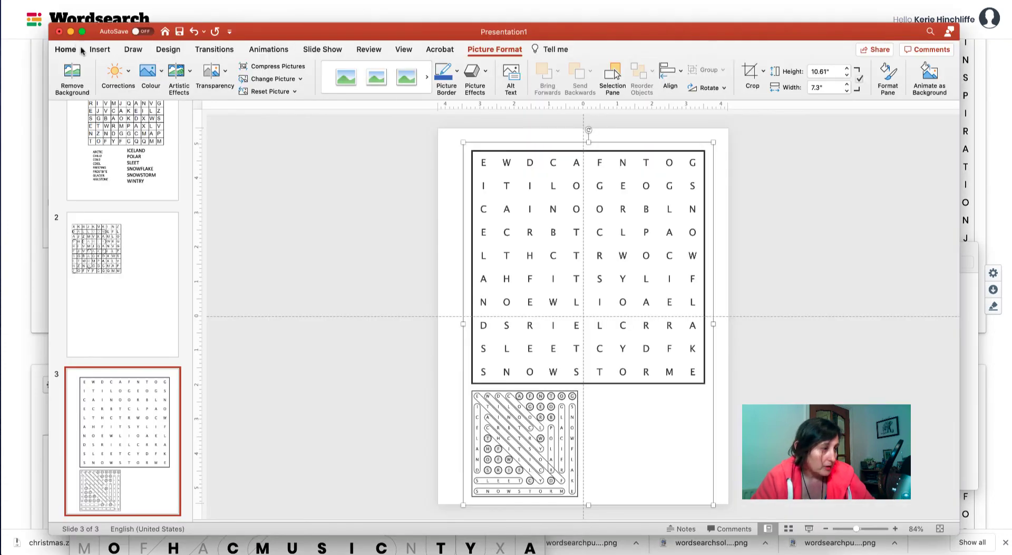
left_click(100, 49)
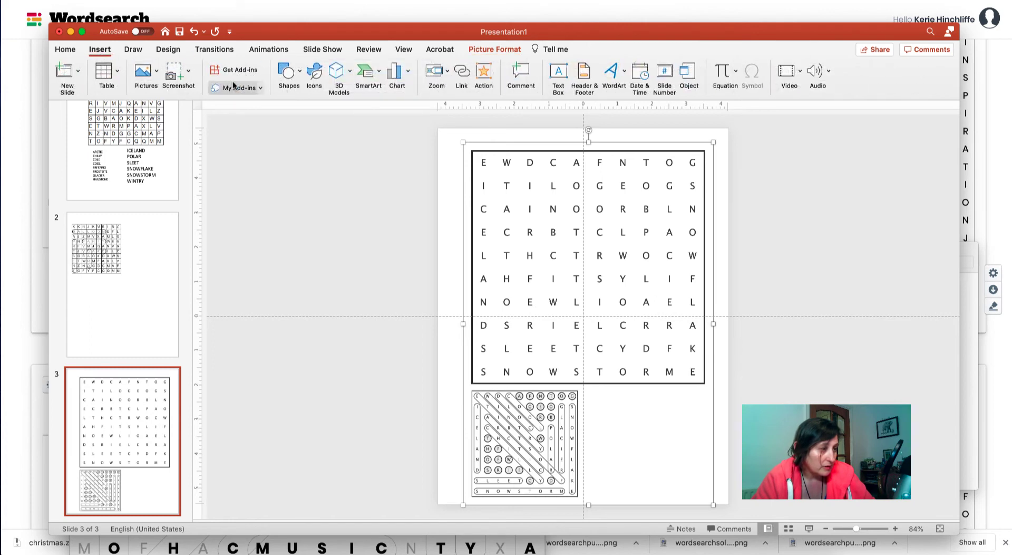
left_click(77, 71)
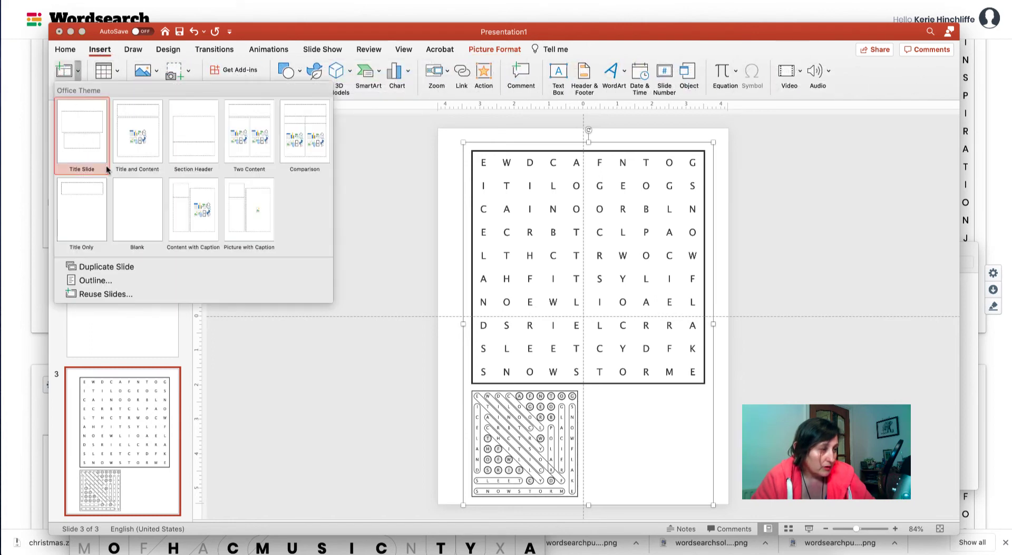
left_click(134, 189)
Step: Place christmas_puzzle_1.png from the christmas folder on slide 4
left_click(152, 72)
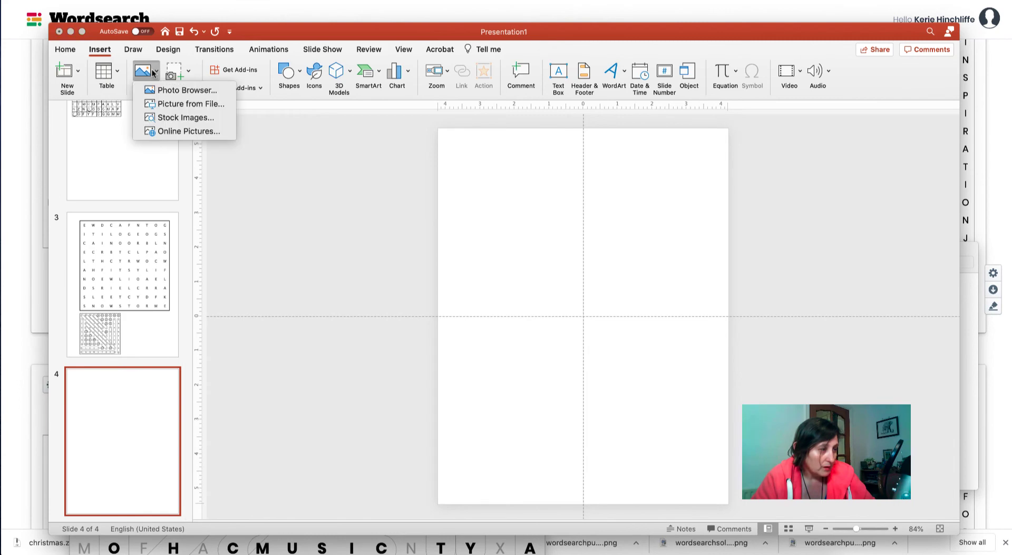
key("Return")
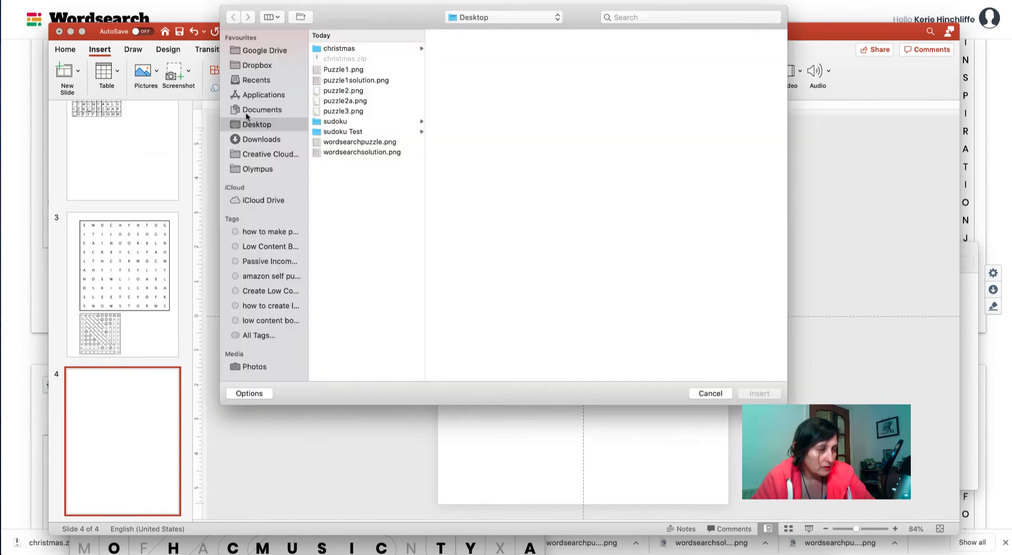
left_click(339, 49)
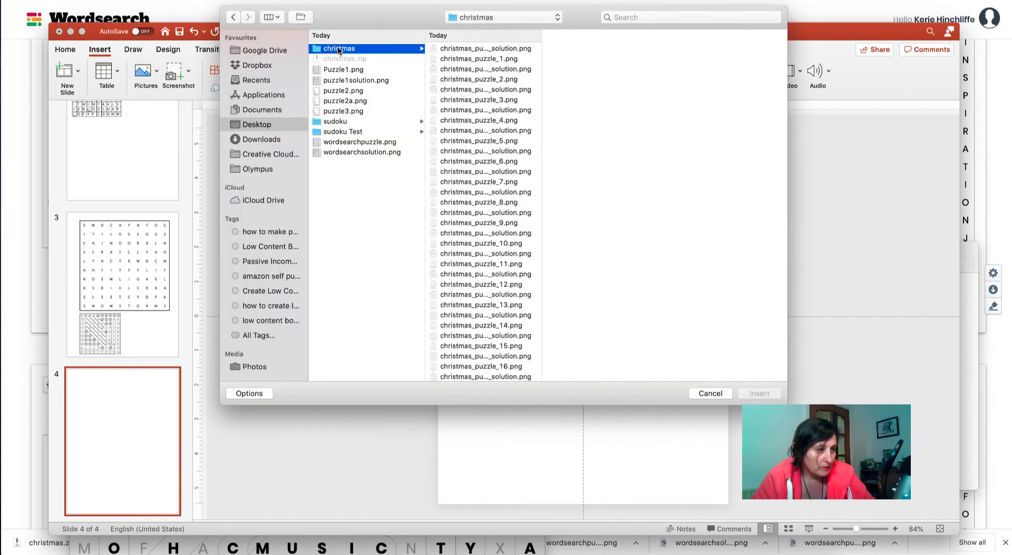
left_click(518, 59)
left_click(765, 393)
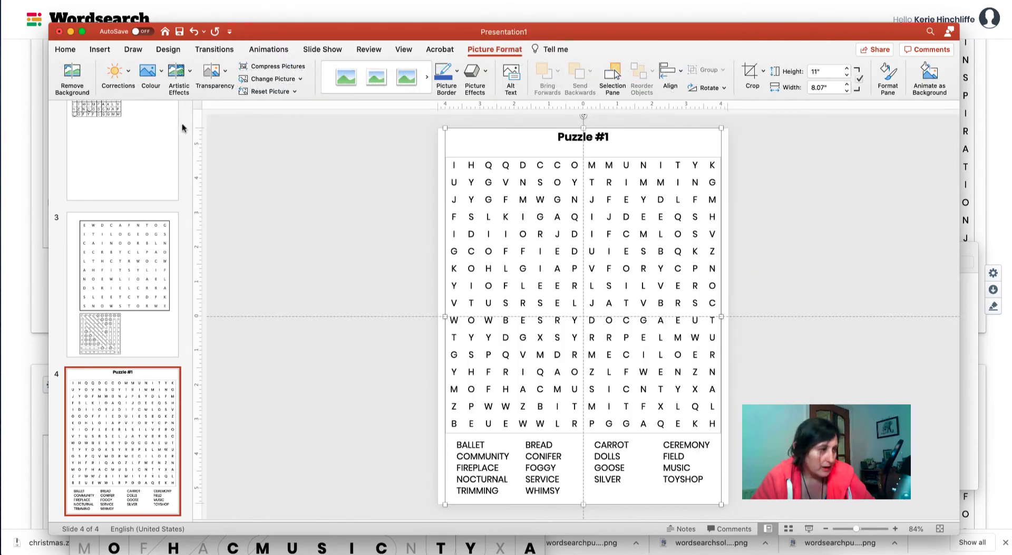
Step: Add a blank slide 5
left_click(97, 49)
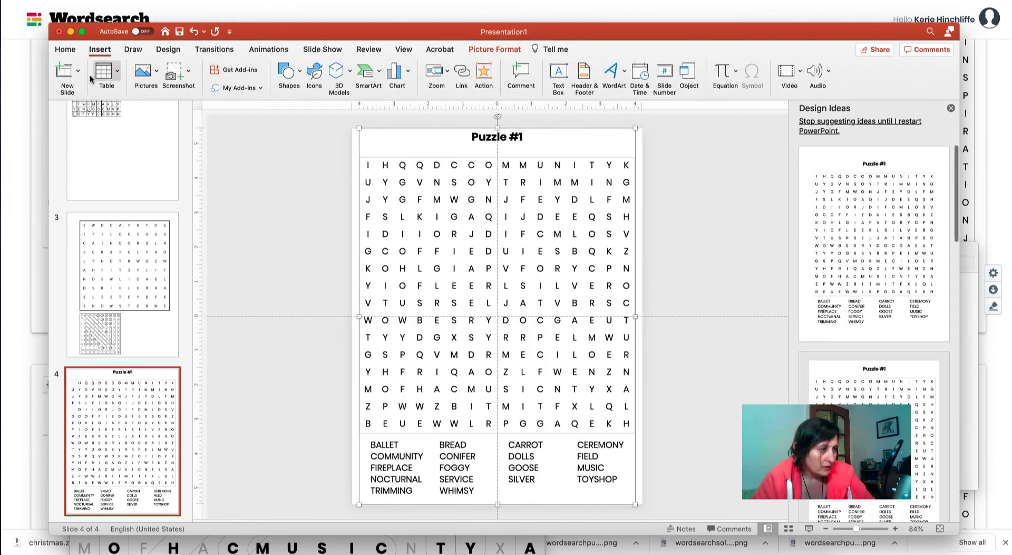
left_click(78, 70)
left_click(135, 214)
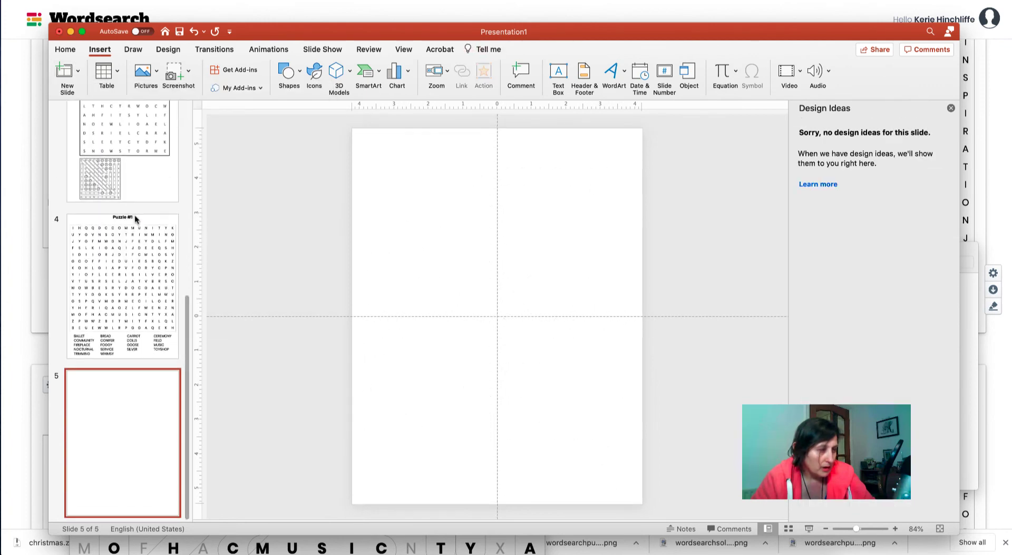